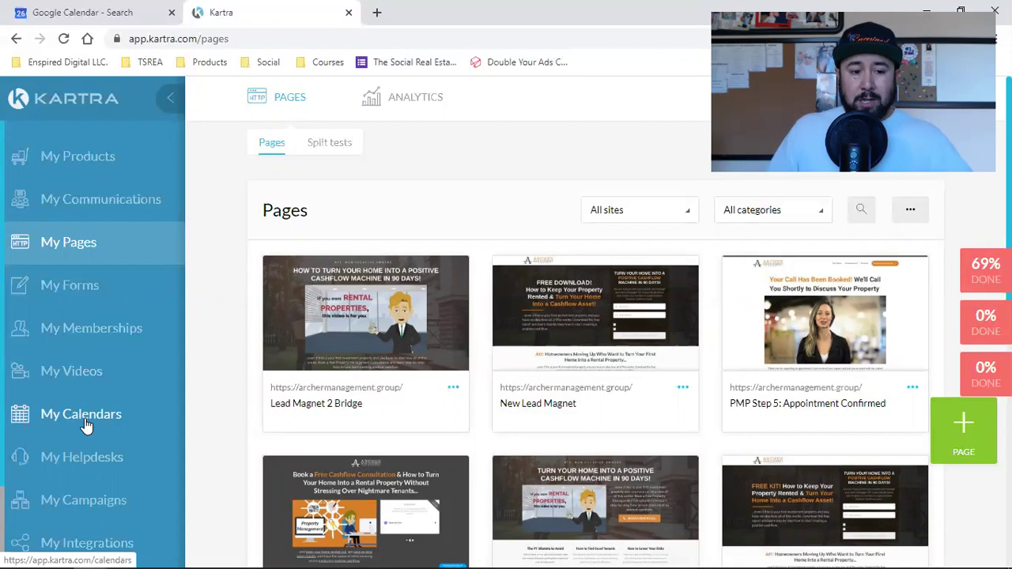
In a new tab, open the Kartra Weekly Q&A page from the Enspired Digital LLC > Kartra bookmarks.
scroll(84, 436, down, 2)
scroll(74, 361, up, 2)
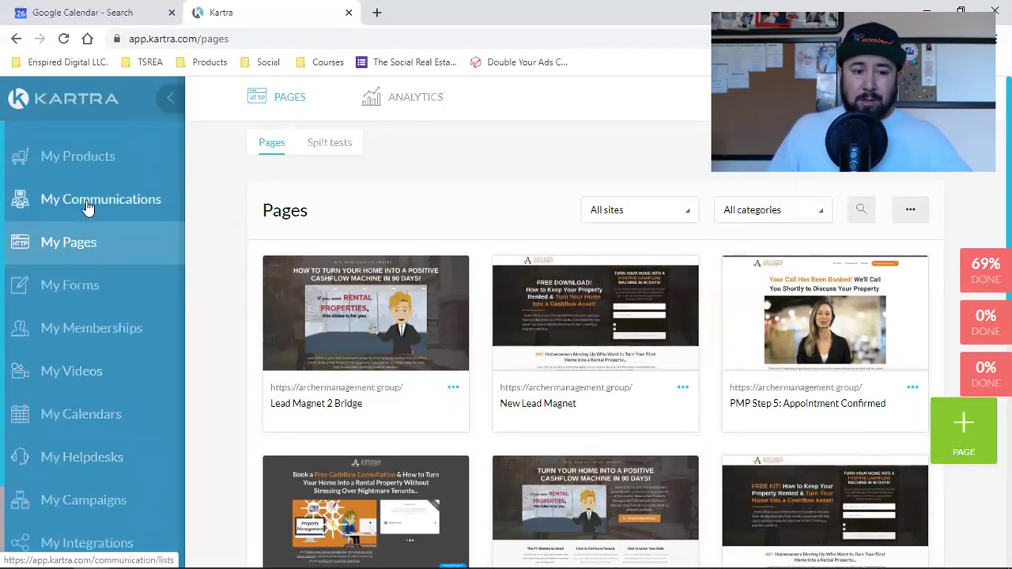
scroll(88, 207, down, 2)
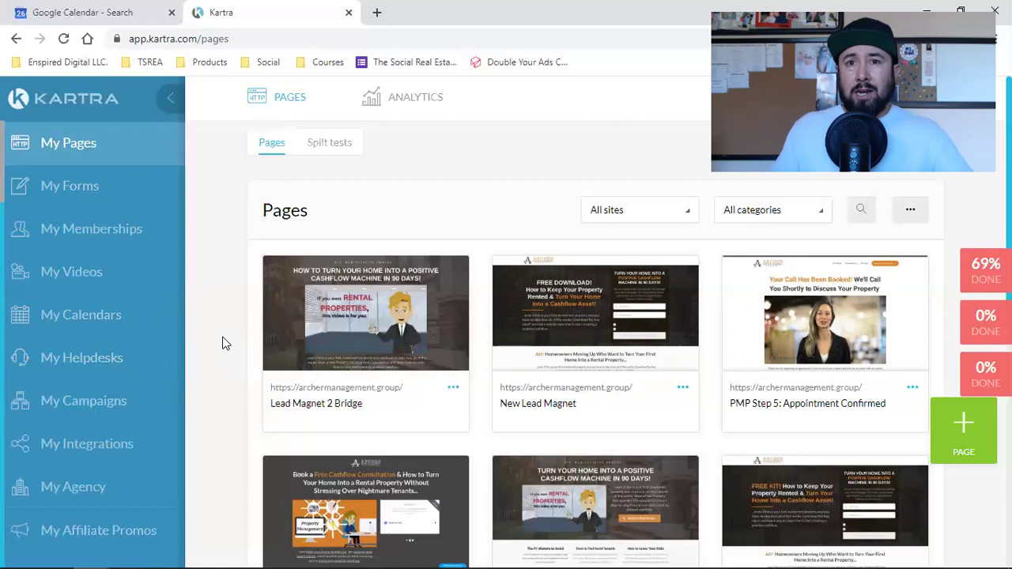
click(377, 12)
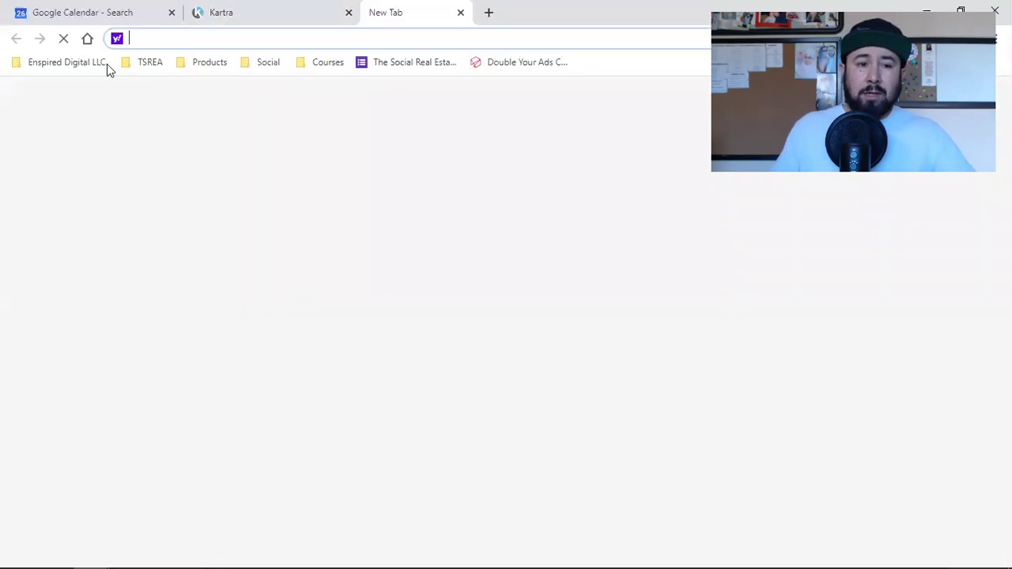
click(70, 65)
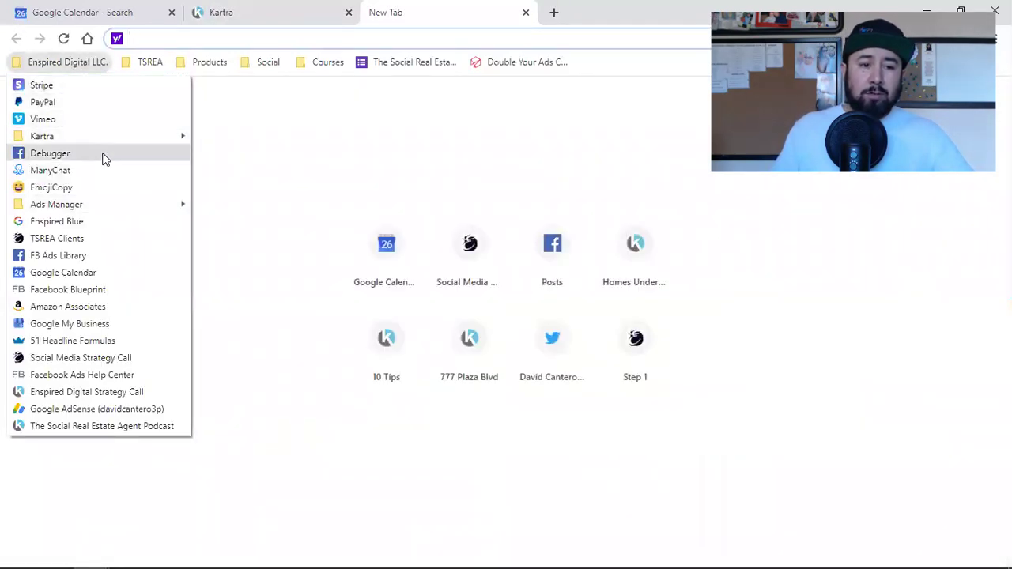
mouse_move(138, 140)
click(246, 156)
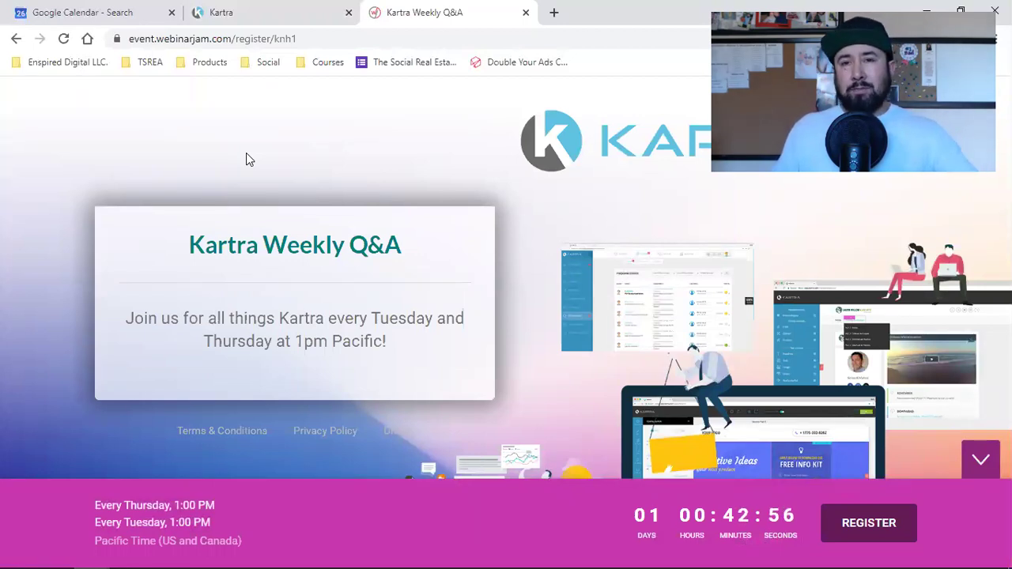
Switch back to the Kartra tab showing the Pages dashboard.
click(261, 9)
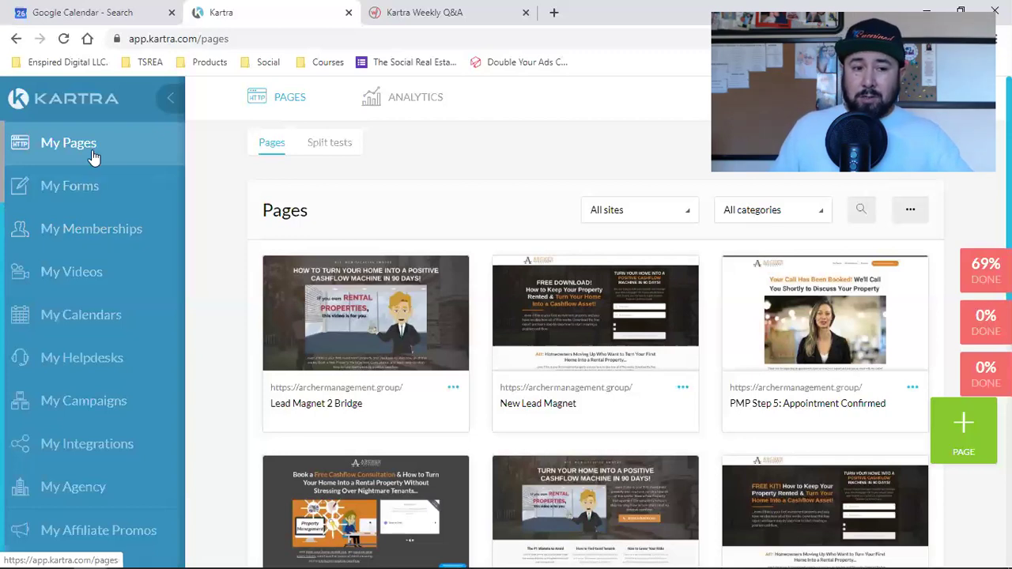
scroll(92, 158, up, 2)
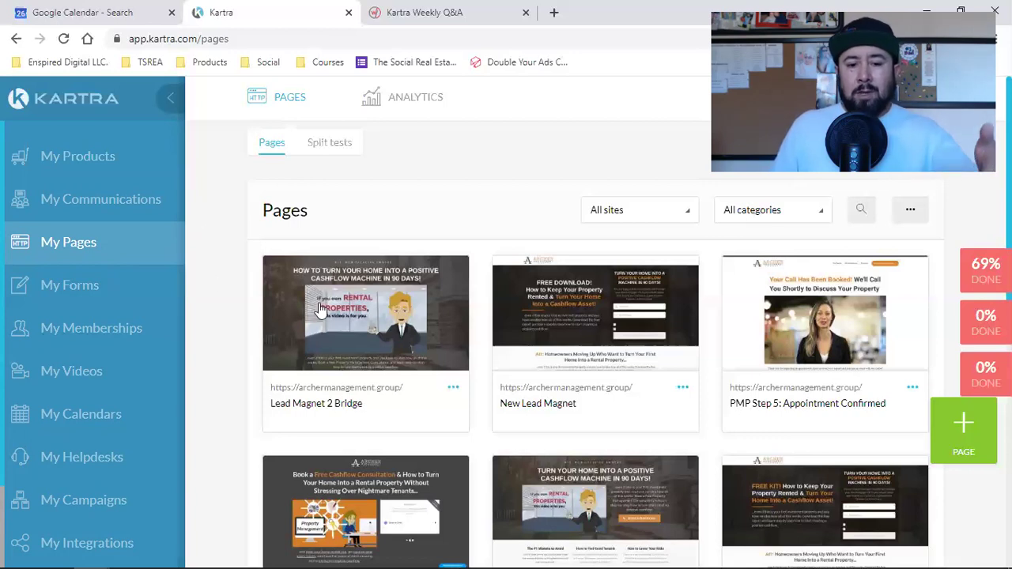
mouse_move(541, 317)
mouse_move(420, 294)
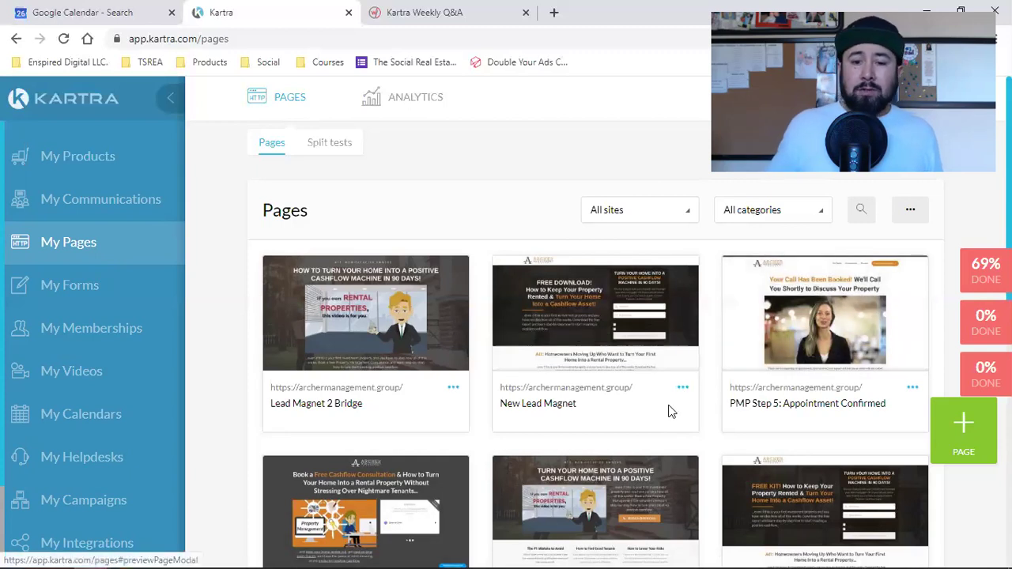
View the My Pages overview with Lead Magnet 2 Bridge and New Lead Magnet.
mouse_move(535, 350)
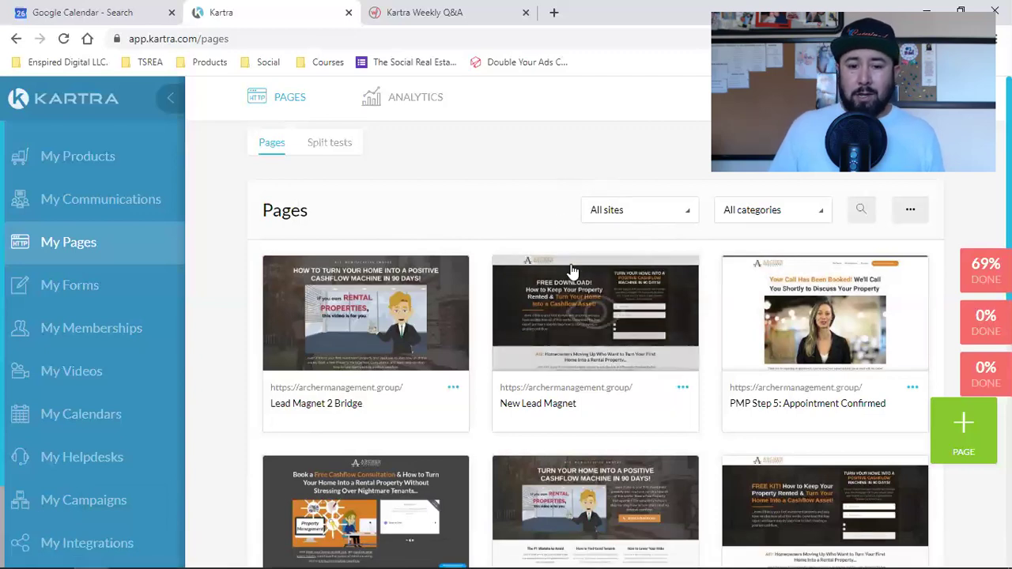
Go to My Communications and choose Sequences under the COMMUNICATIONS menu.
click(80, 199)
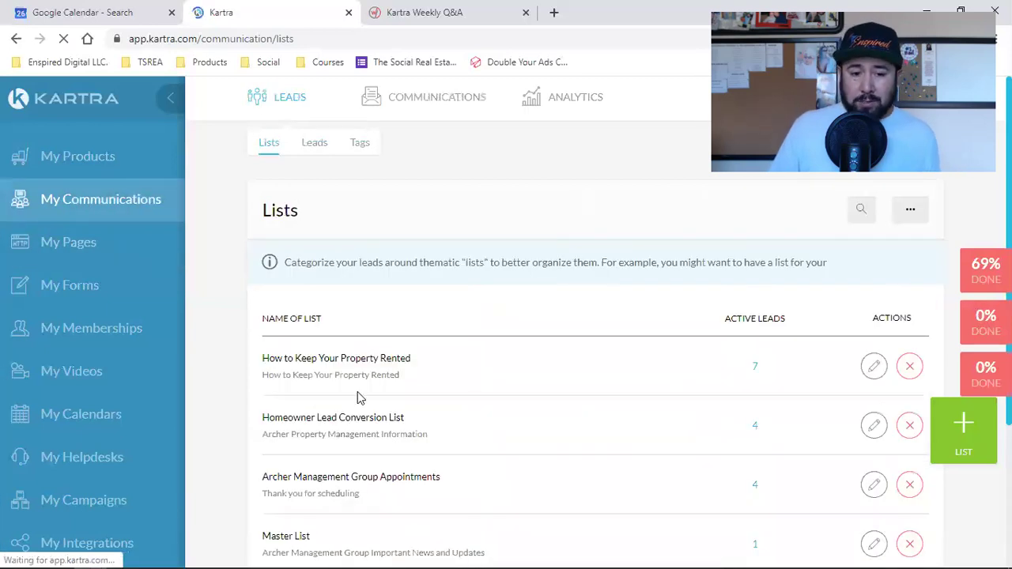
mouse_move(419, 115)
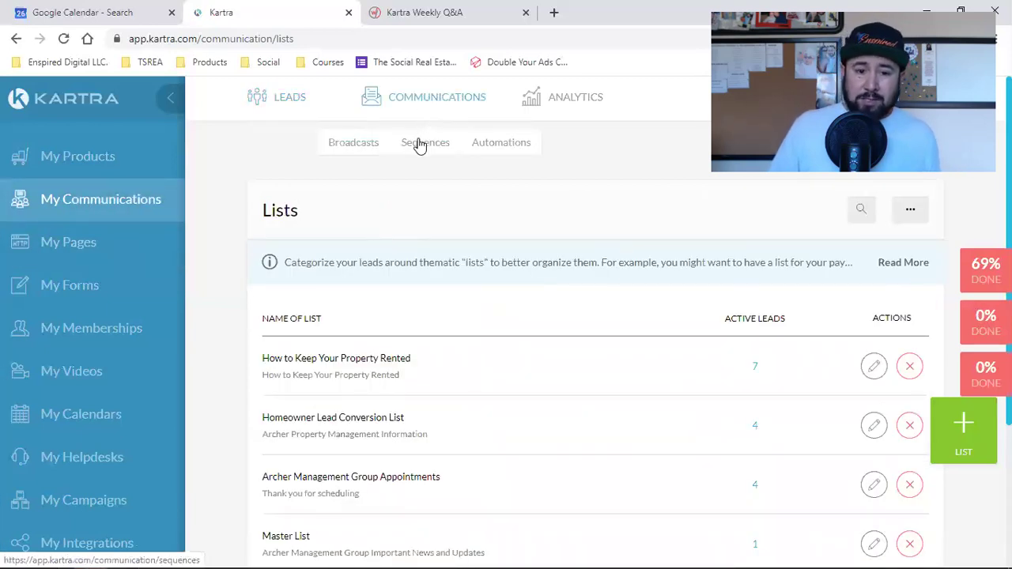
click(419, 144)
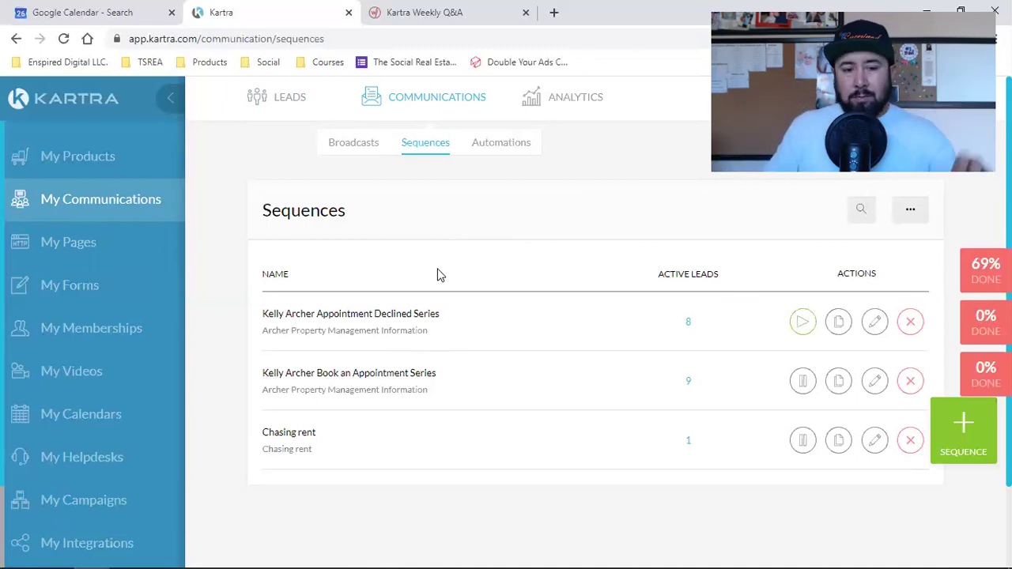
Return to the LEADS Lists view showing Master List and How to Keep Your Property Rented.
mouse_move(290, 98)
click(279, 154)
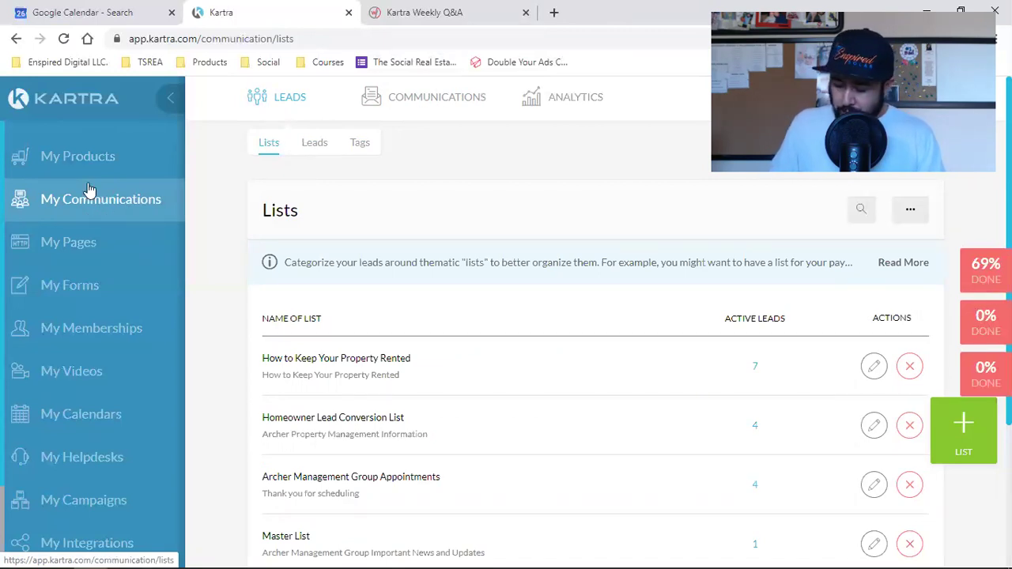
mouse_move(439, 95)
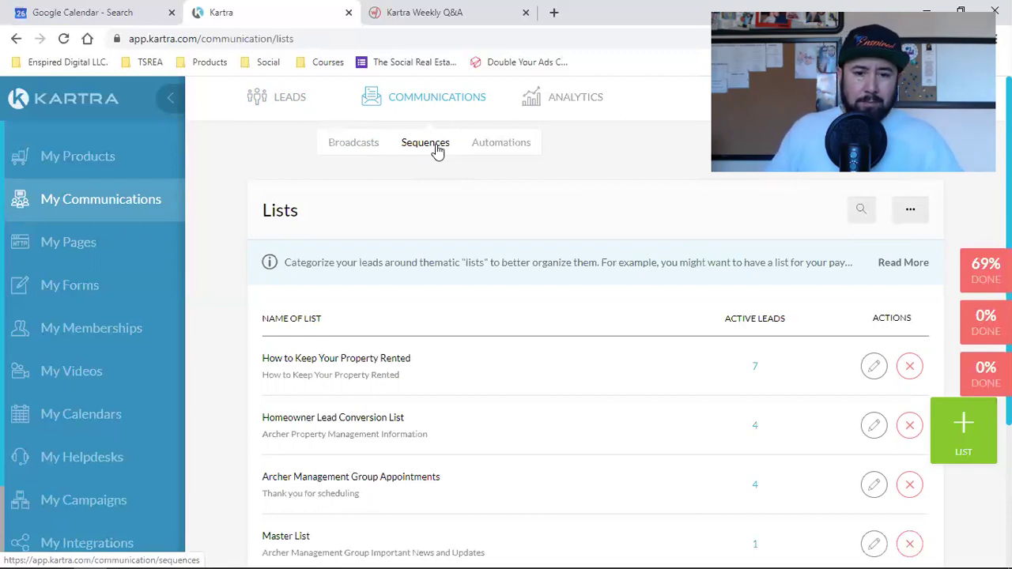
Open My Pages and highlight the New Lead Magnet and PMP Step 2: Lead Magnet Bridge titles.
click(117, 248)
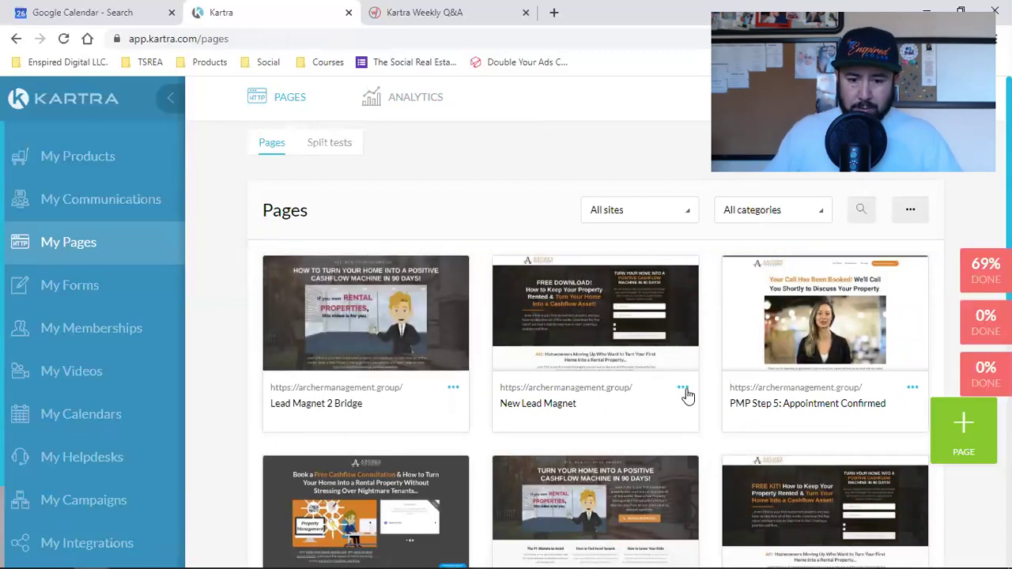
triple_click(549, 403)
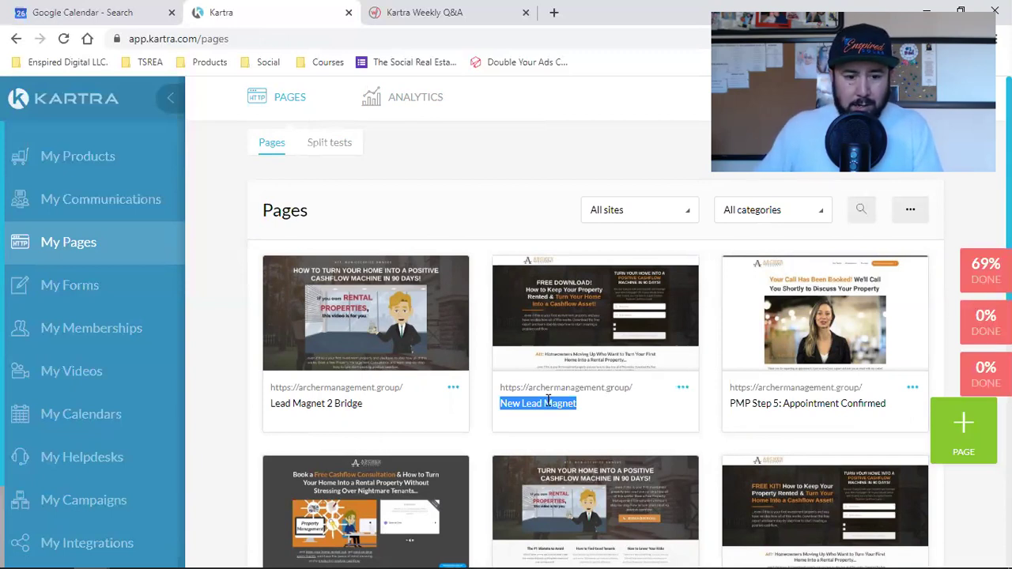
scroll(548, 400, down, 2)
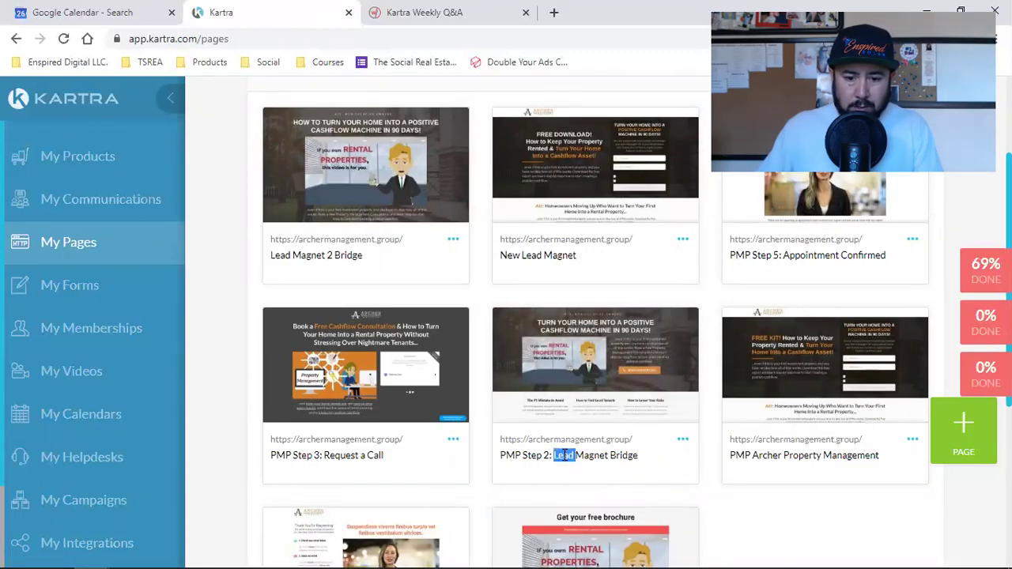
triple_click(562, 454)
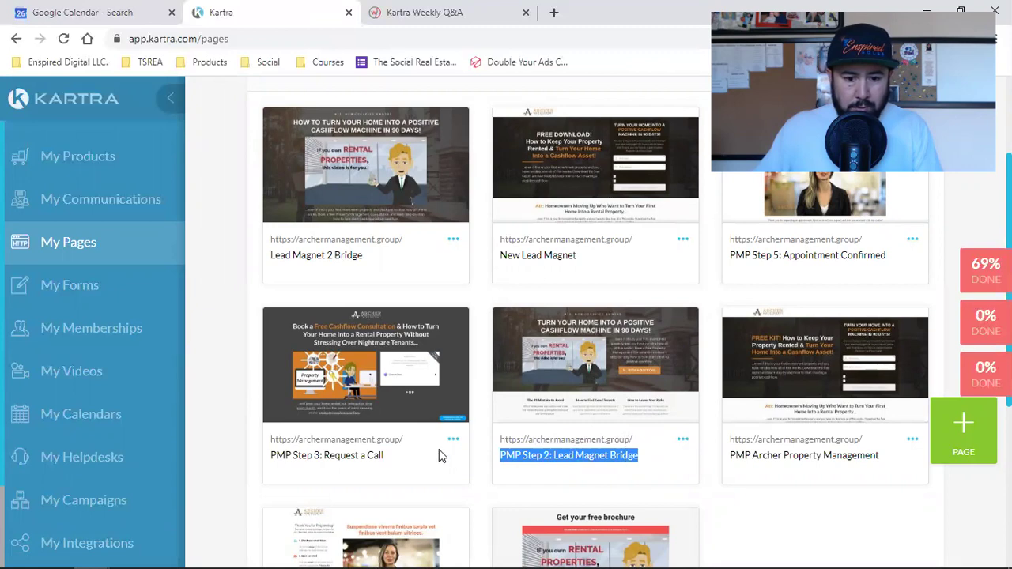
Select the full PMP Step 3: Request a Call page title.
click(351, 462)
double_click(353, 459)
click(355, 460)
triple_click(355, 459)
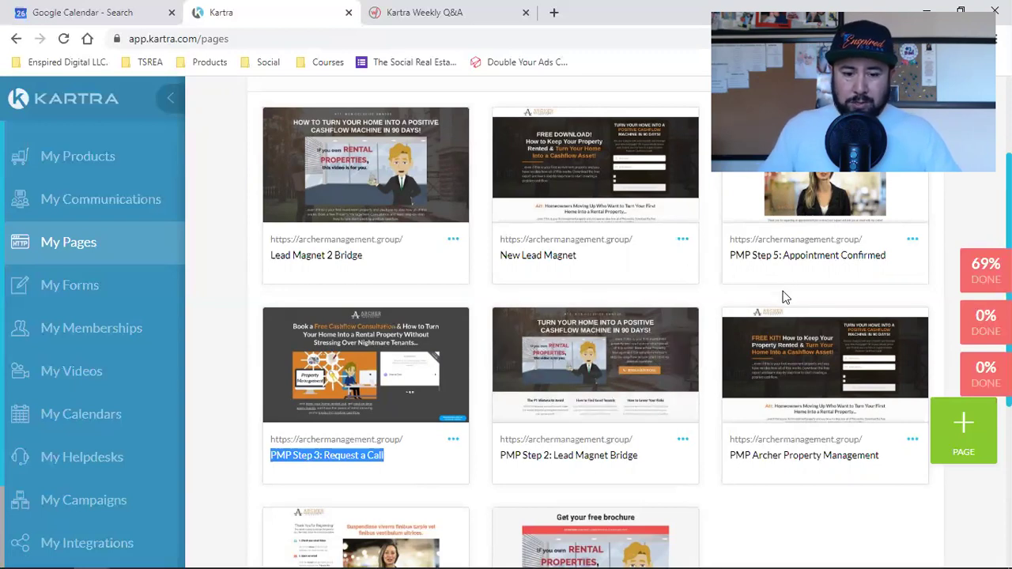
Highlight the PMP Step 5: Appointment Confirmed title, scroll the pages grid, and go to My Forms.
scroll(783, 297, down, 2)
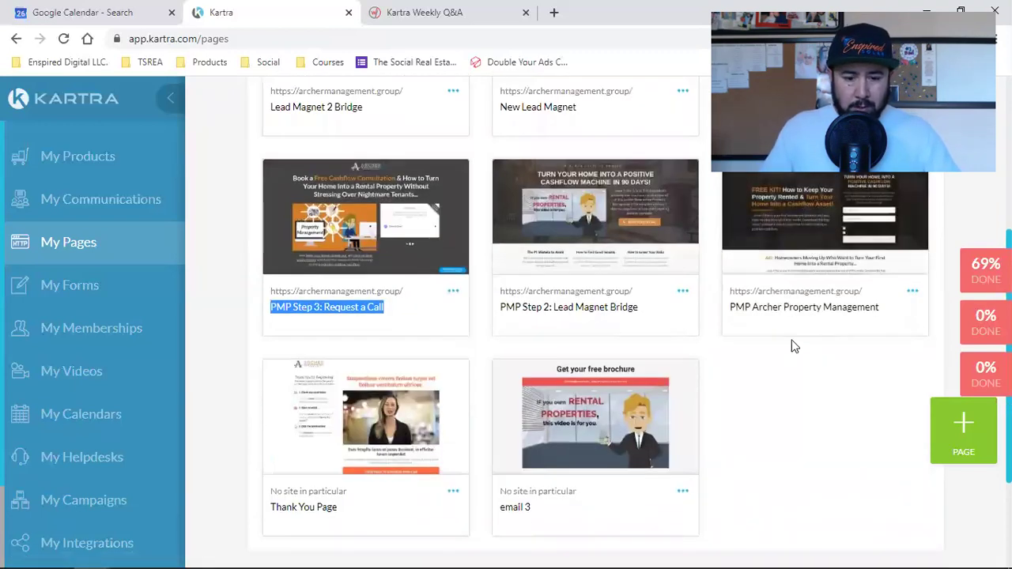
scroll(788, 348, up, 4)
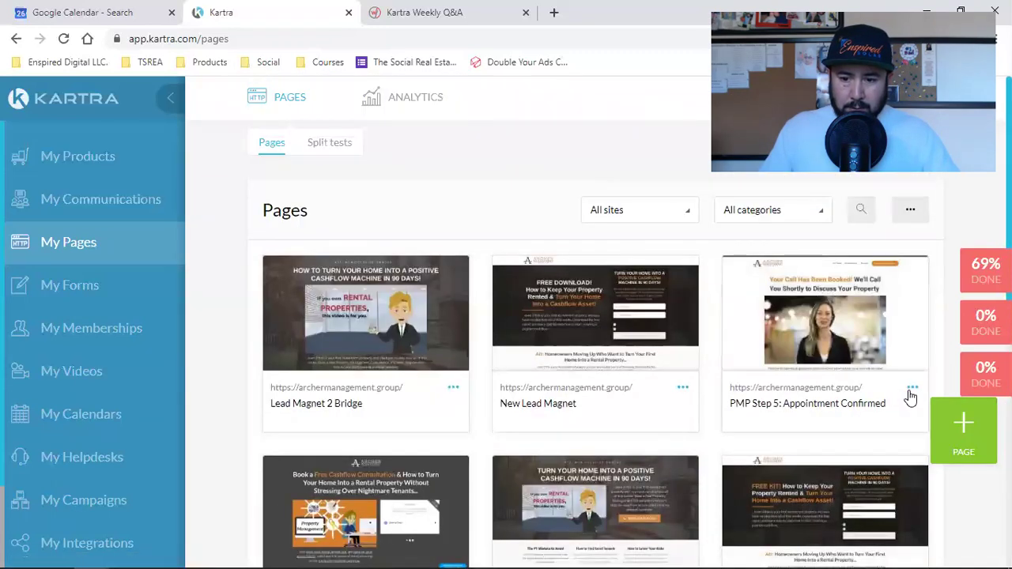
triple_click(825, 399)
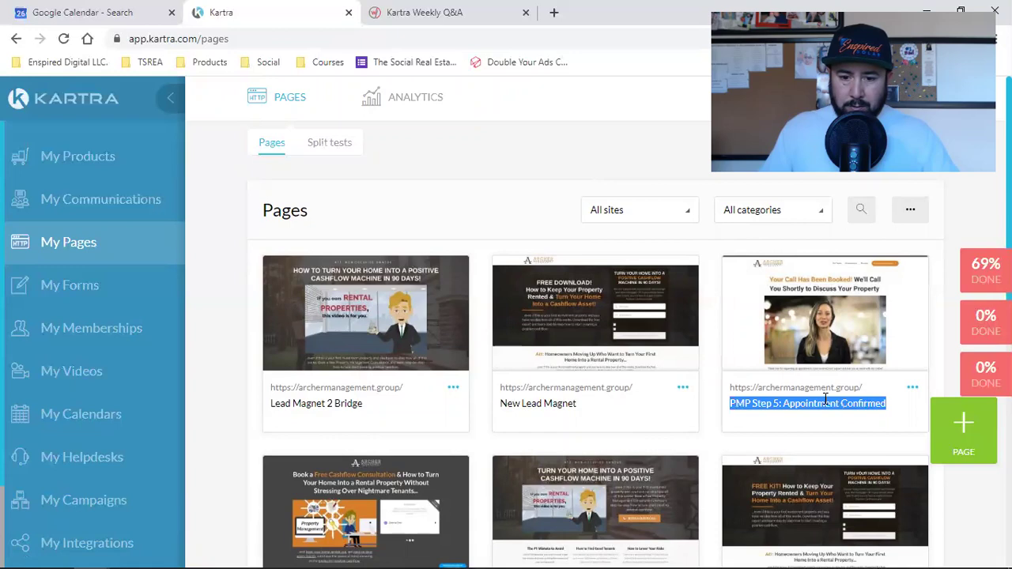
scroll(825, 403, down, 2)
scroll(824, 404, down, 2)
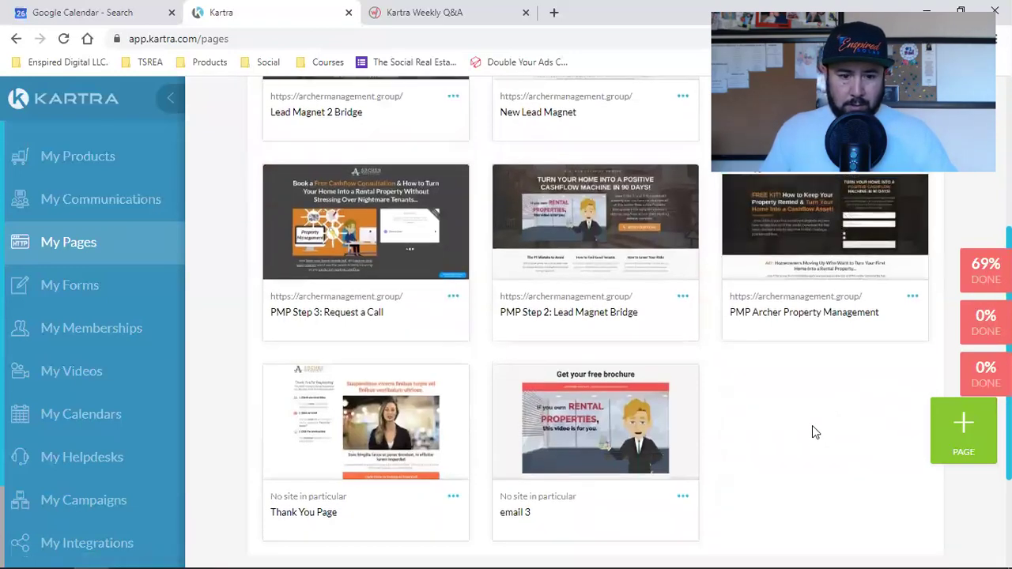
scroll(812, 425, up, 2)
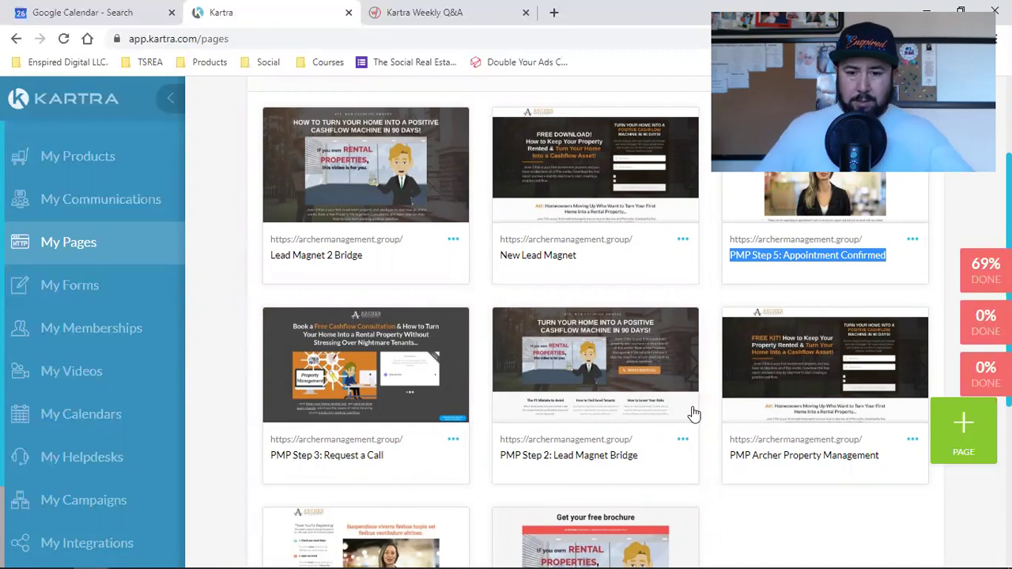
scroll(656, 384, down, 2)
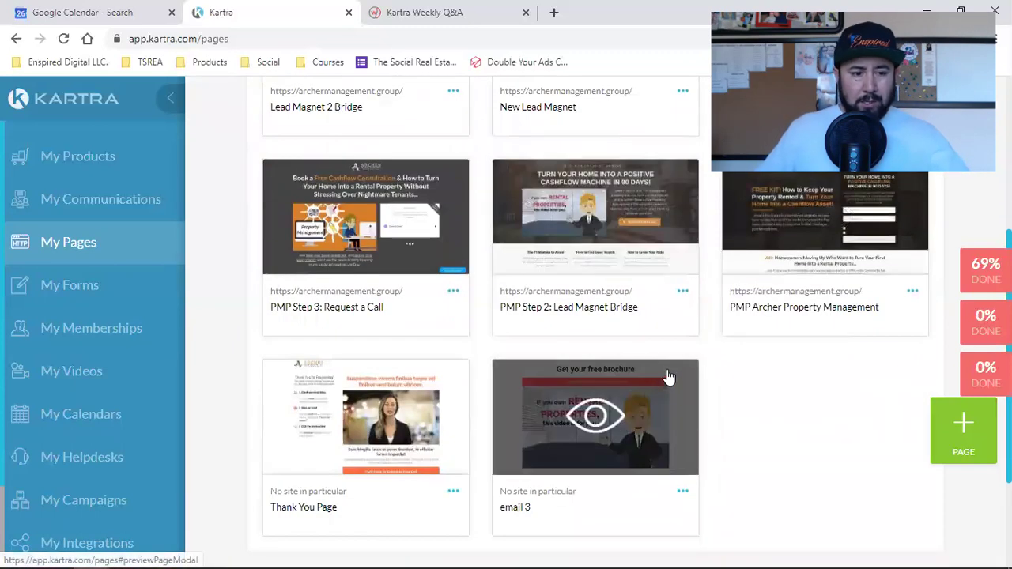
click(77, 287)
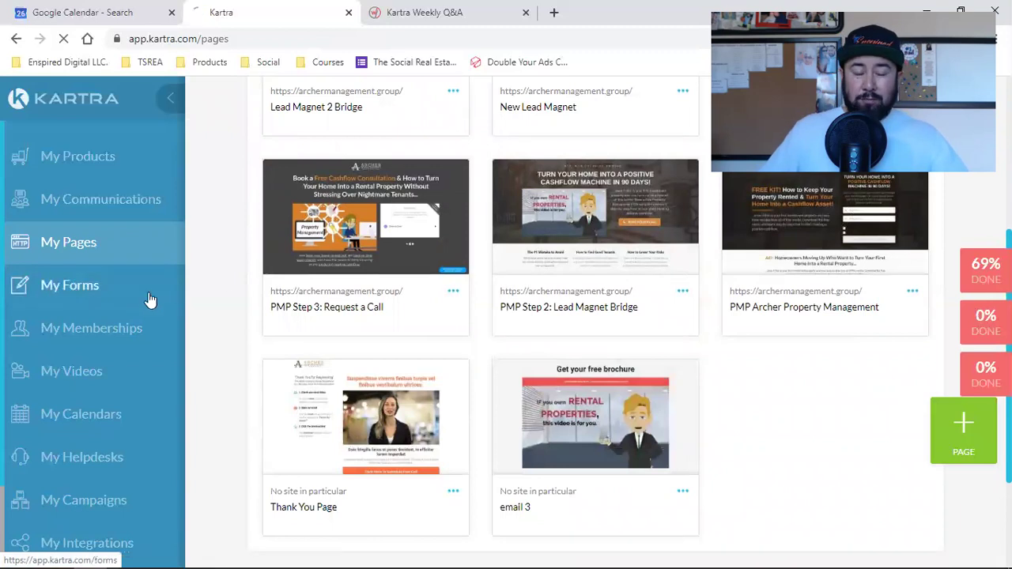
In a new tab, load enspireddigital.com and open the Digital Agency Blueprint page.
click(553, 11)
text(en)
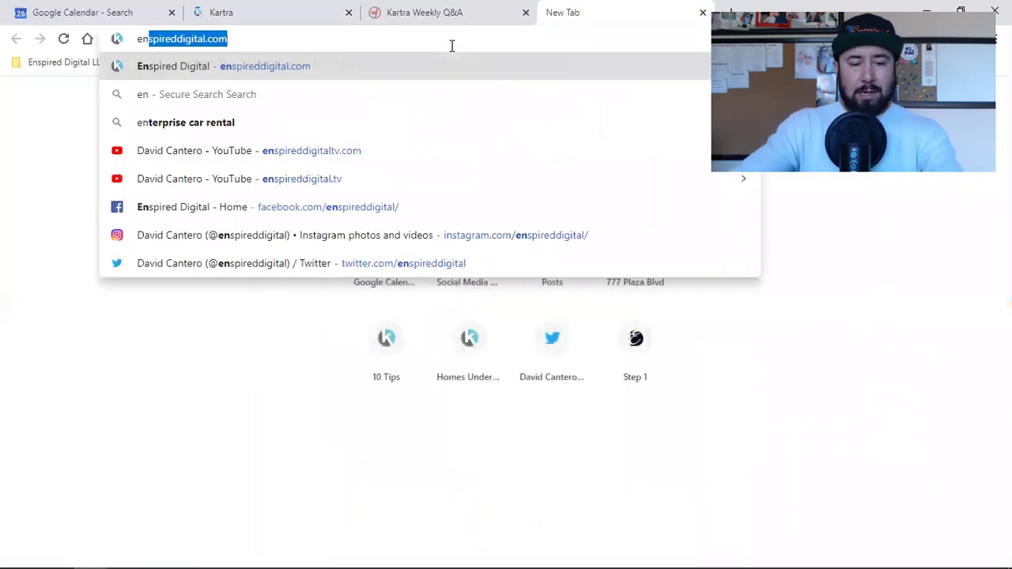
key(Return)
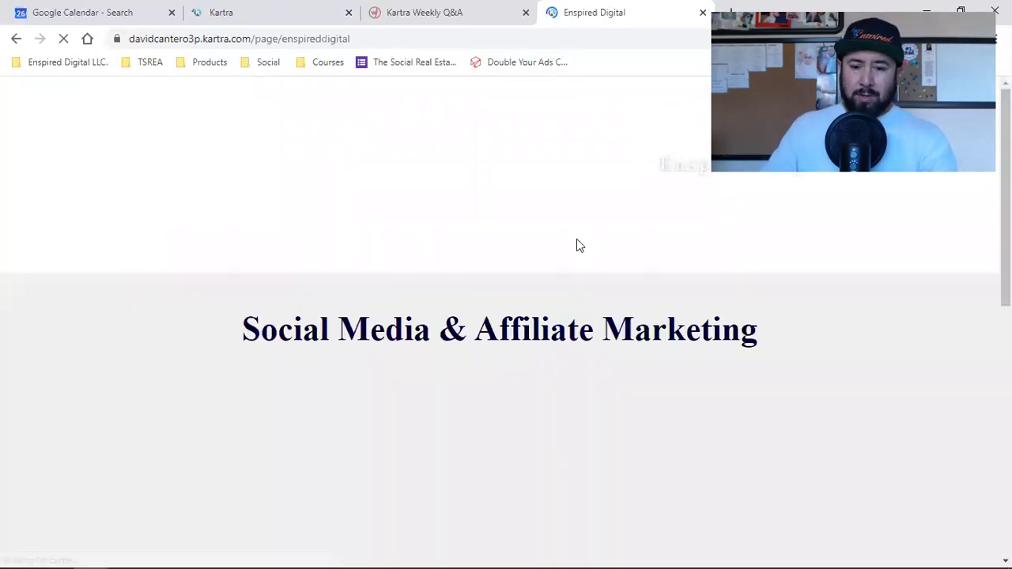
scroll(583, 291, down, 10)
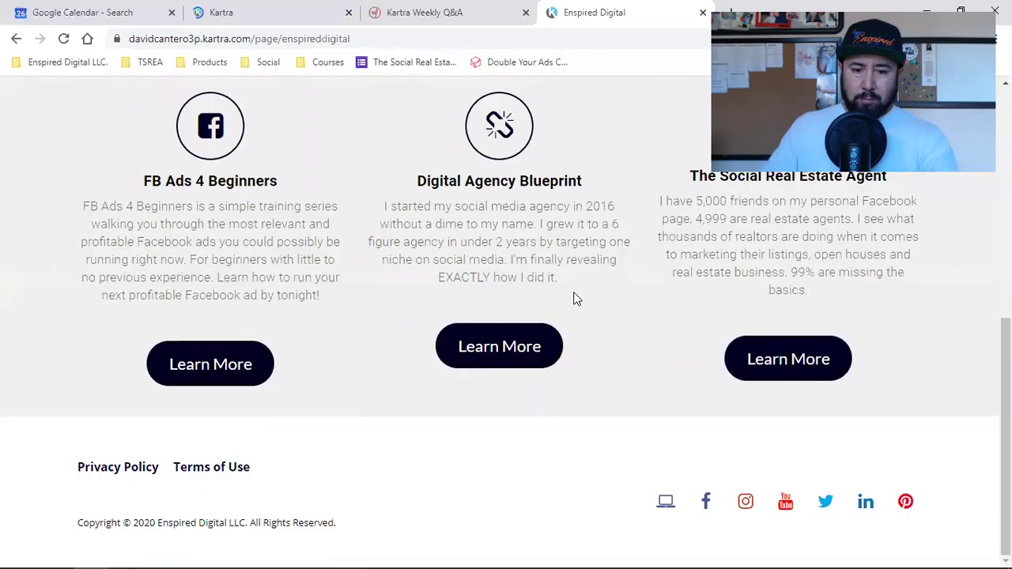
click(484, 345)
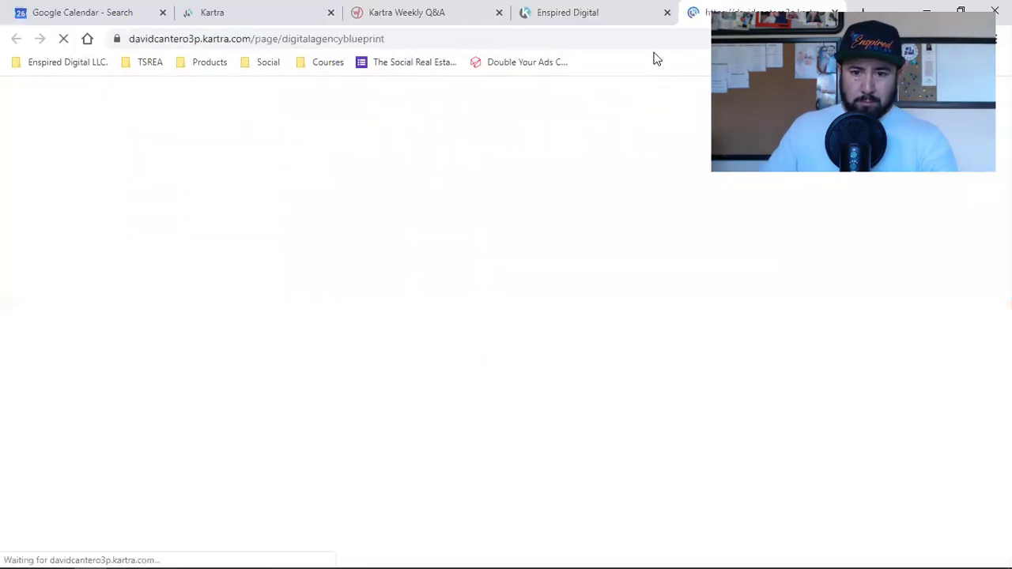
Close the home page tab, bring up the blueprint's Teach Me! signup popup, and return to Kartra.
click(666, 13)
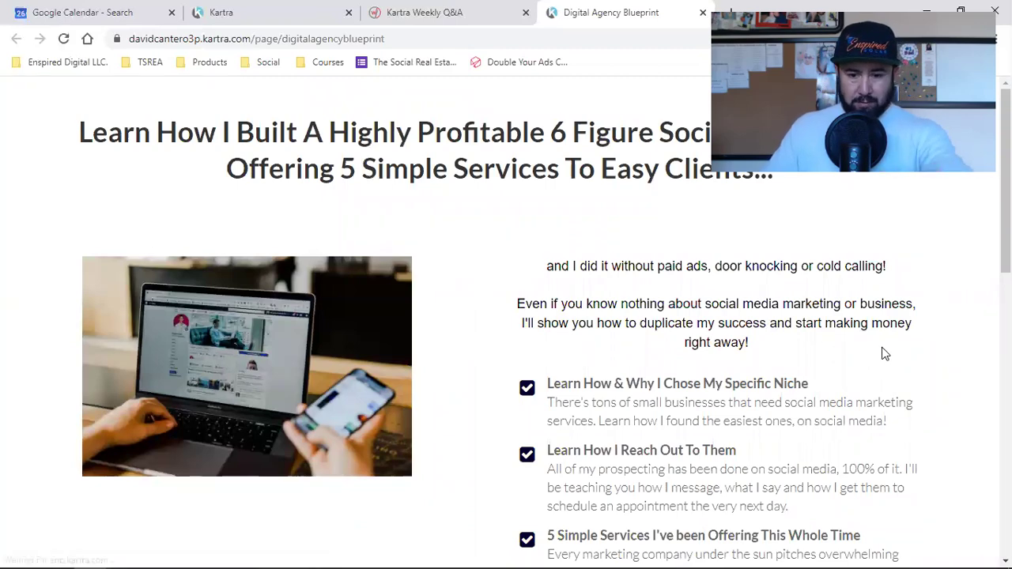
scroll(878, 356, down, 5)
scroll(873, 357, down, 1)
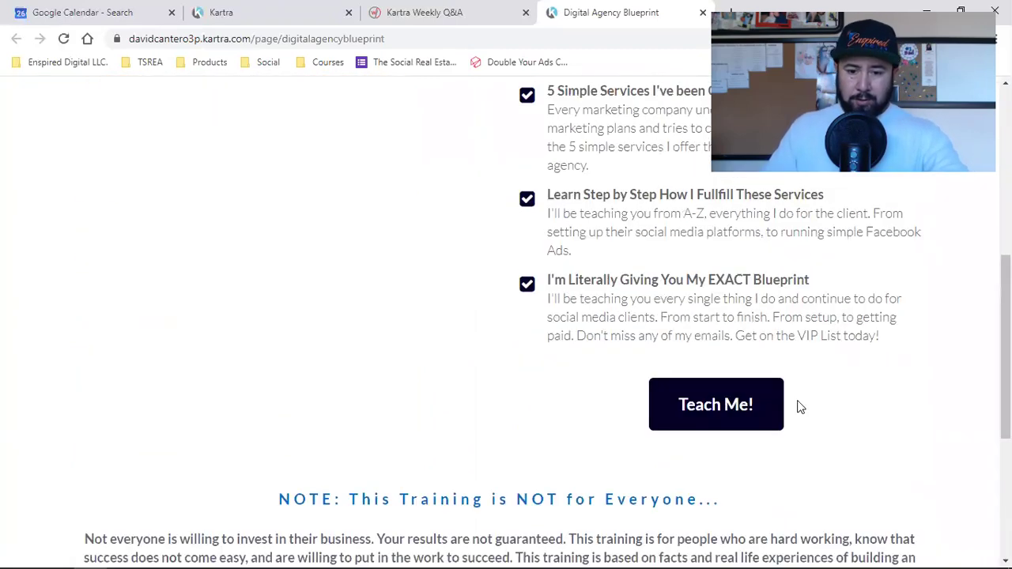
click(739, 405)
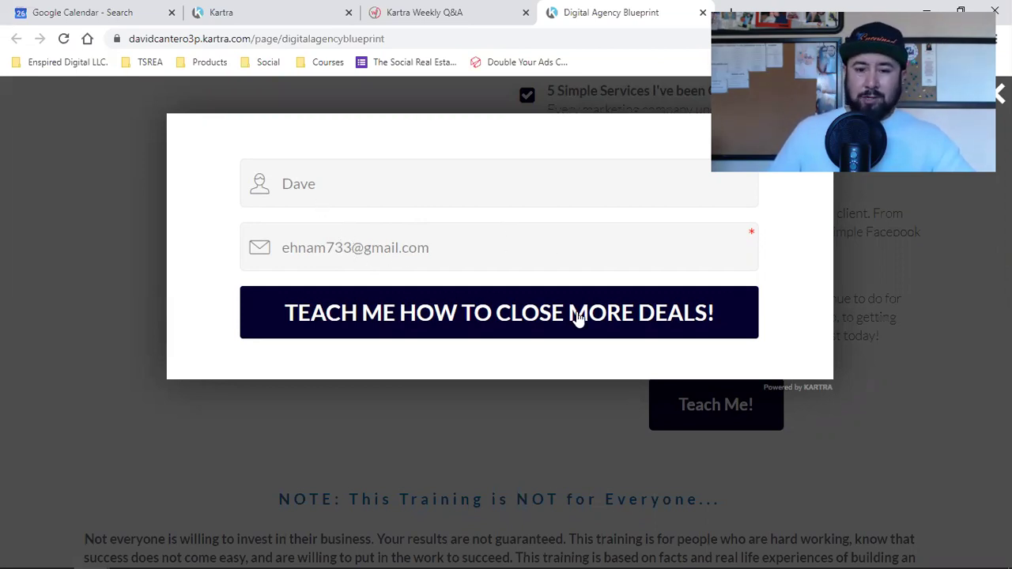
click(212, 12)
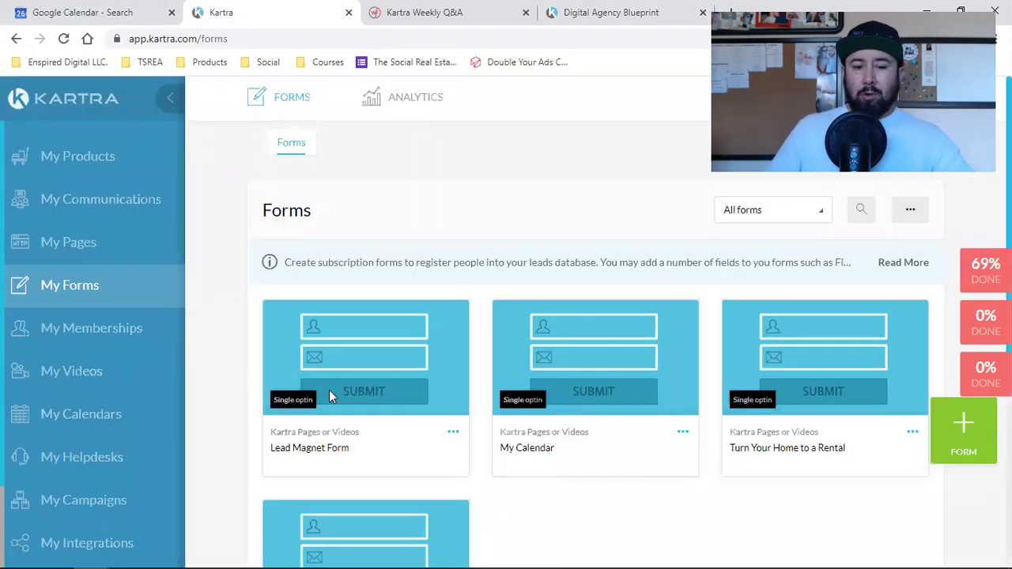
Close the Digital Agency Blueprint signup popup and return to the Kartra Forms tab.
click(577, 12)
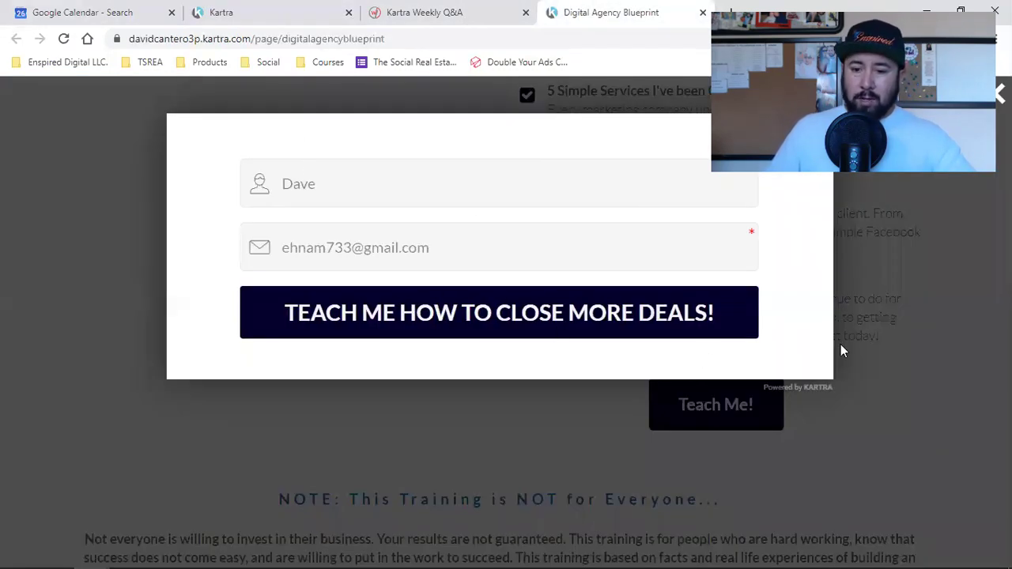
click(912, 424)
scroll(867, 435, up, 5)
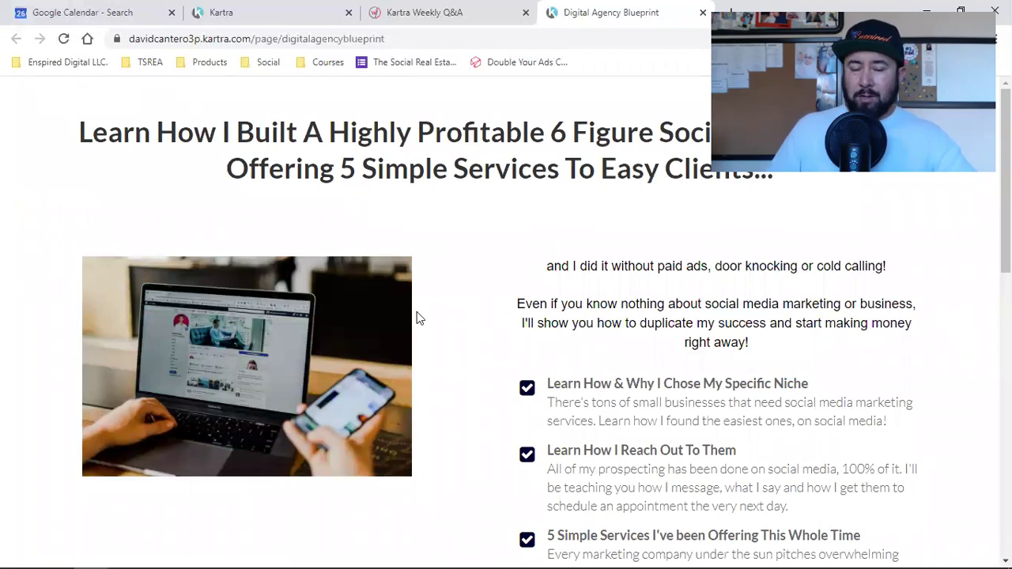
click(257, 7)
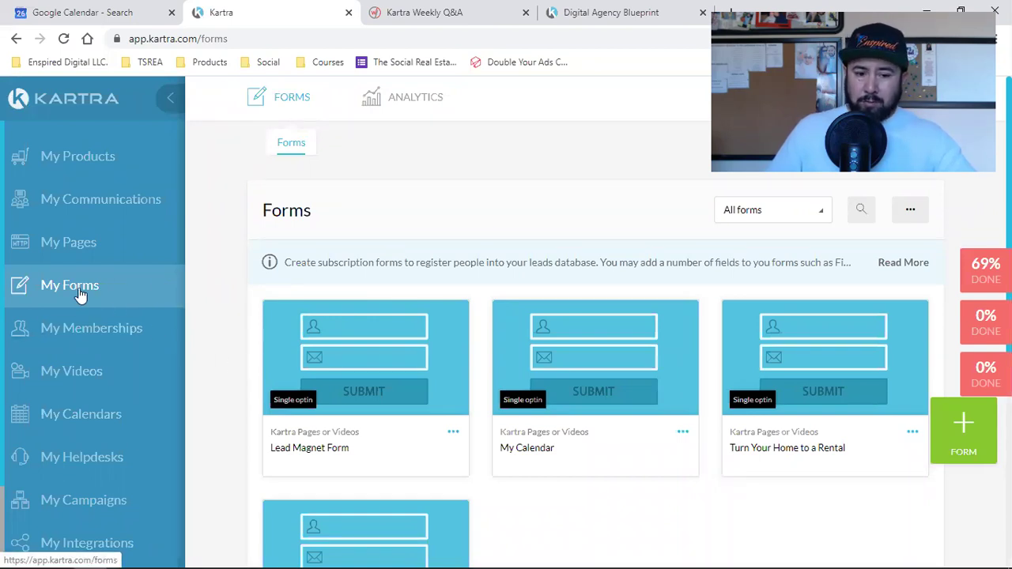
Highlight the Turn Your Home to a Rental form name, then go to My Memberships.
scroll(525, 310, down, 2)
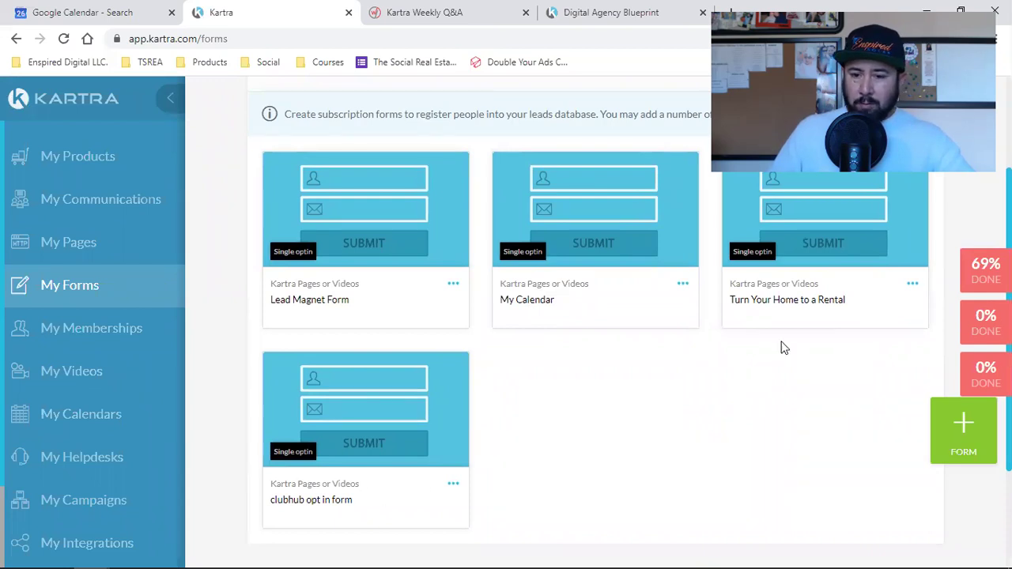
triple_click(774, 299)
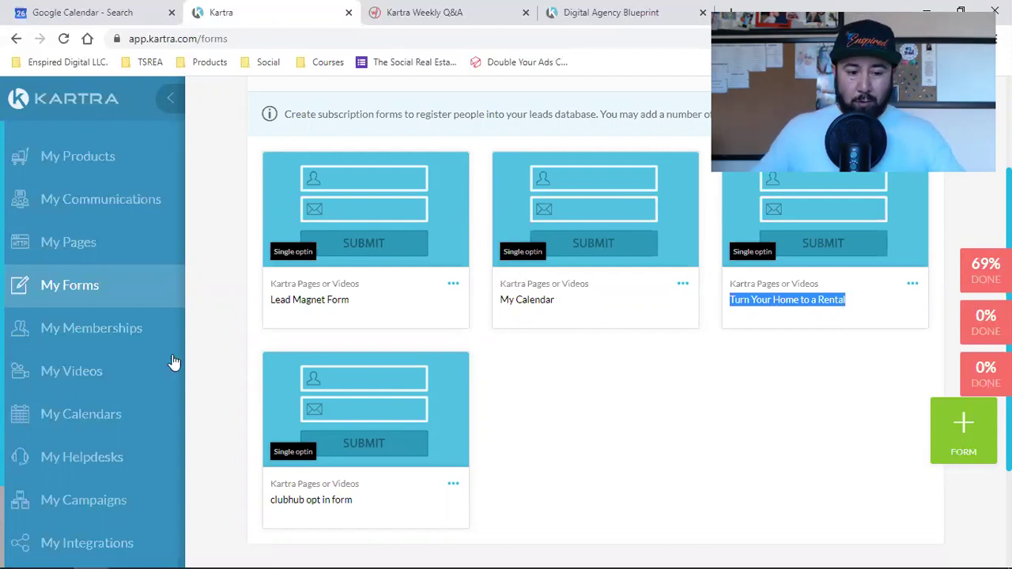
click(113, 336)
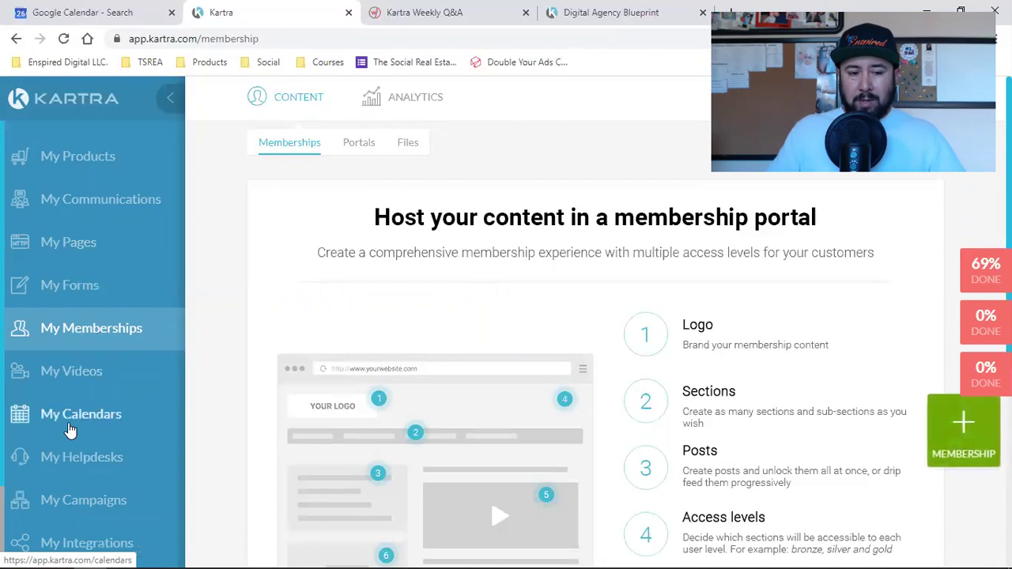
Open My Videos and browse hosted clips like Find out how we can help and Temecula.
click(75, 378)
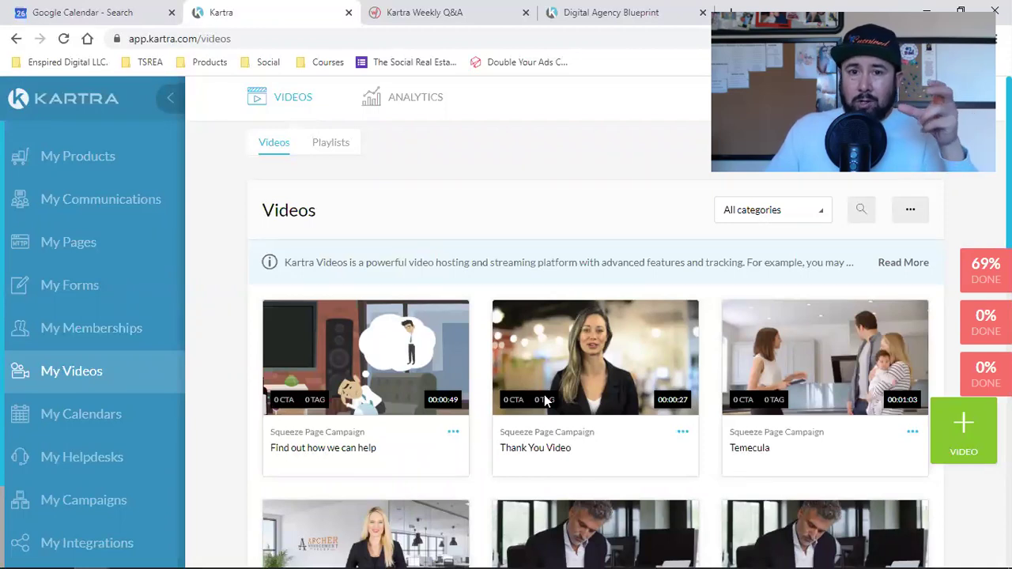
scroll(544, 401, down, 2)
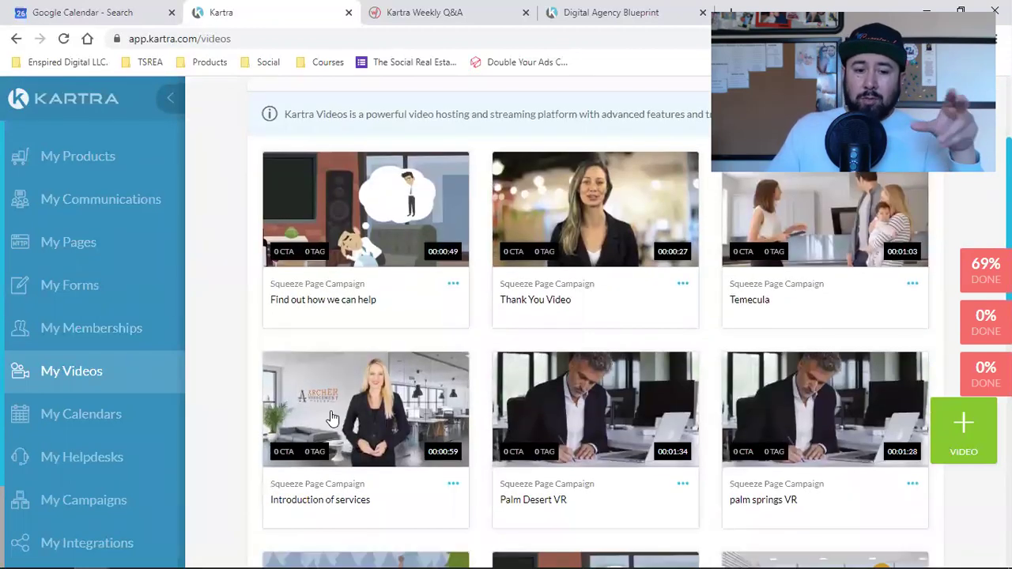
Open My Calendars to view the Archer Management Group calendar with 1 class.
click(83, 427)
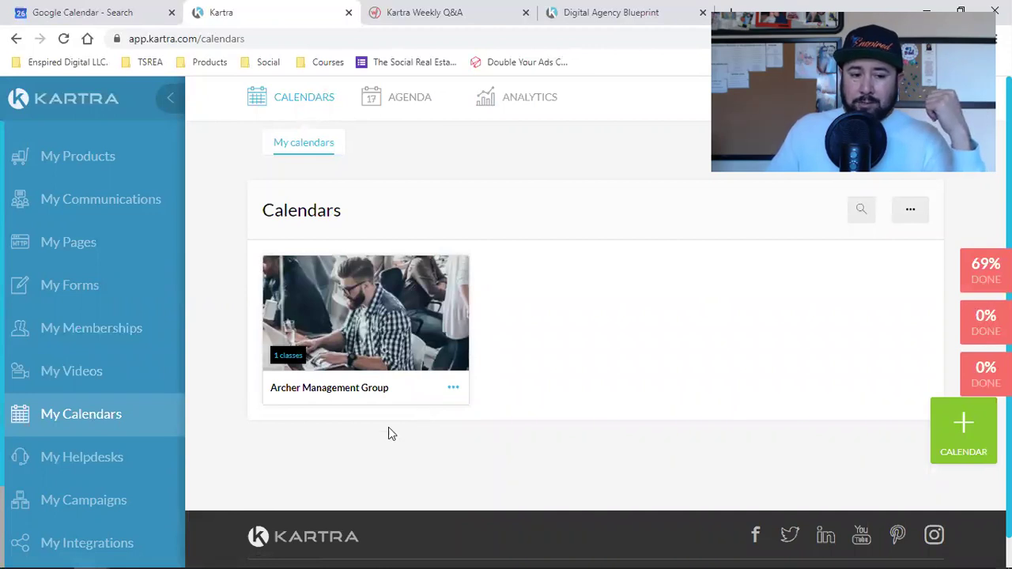
scroll(87, 462, down, 1)
scroll(87, 463, down, 2)
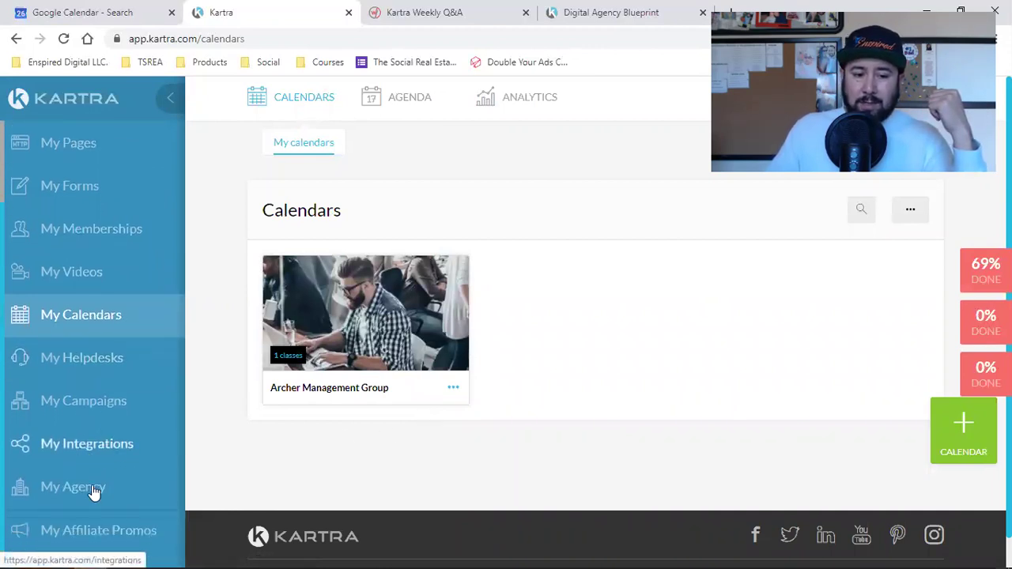
Go to My Affiliate Promos and open the Marketplace from the MARKETPLACE menu.
click(85, 544)
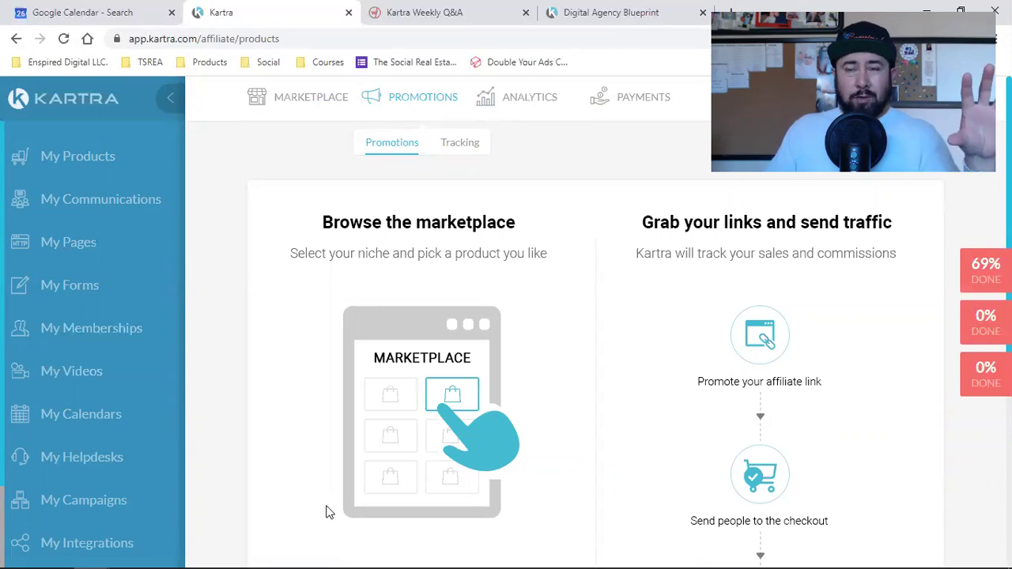
mouse_move(293, 99)
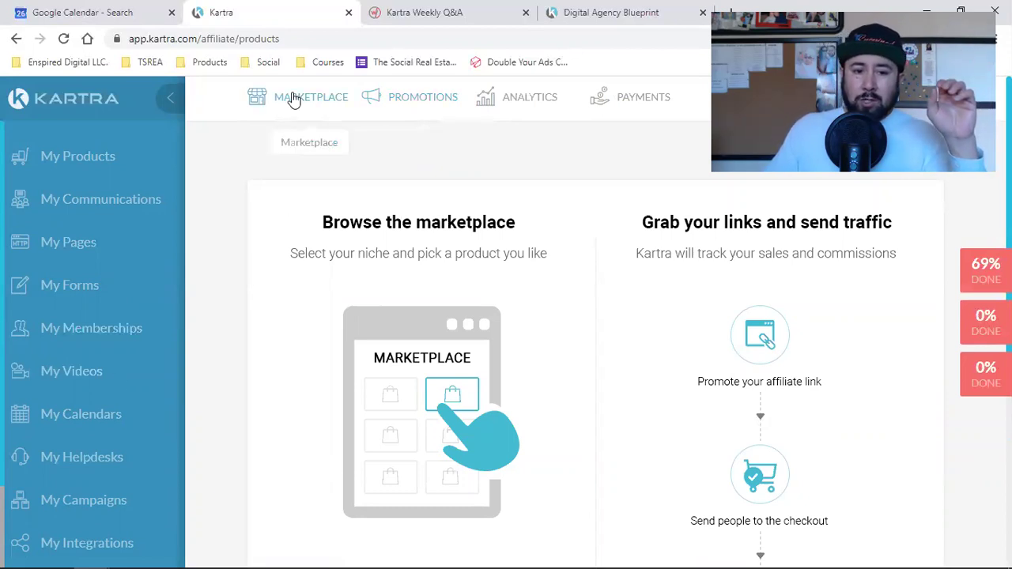
click(293, 151)
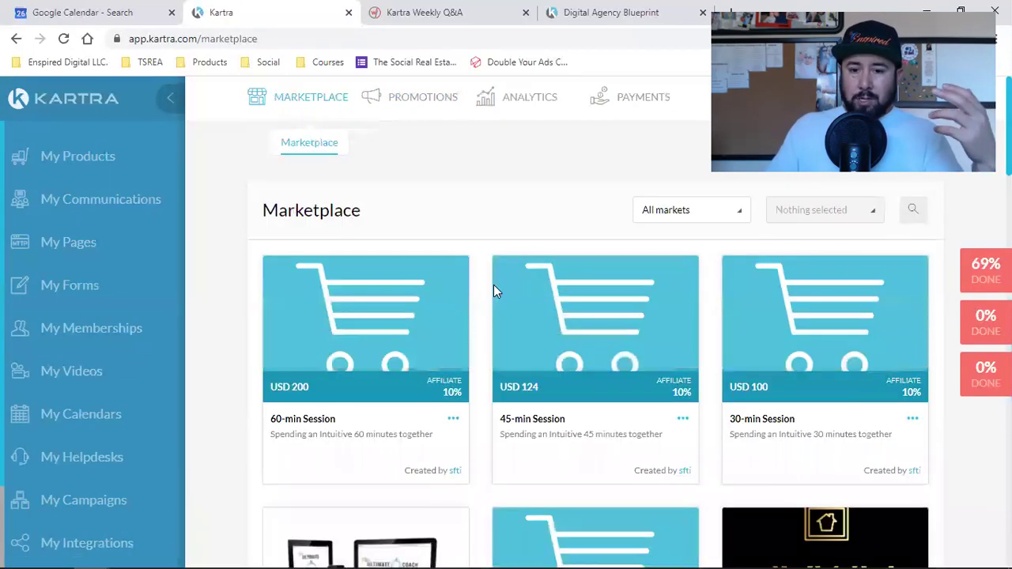
Inspect the Ultimate Coach Programme's 1,997 price and product options, then return to the top.
scroll(536, 291, down, 2)
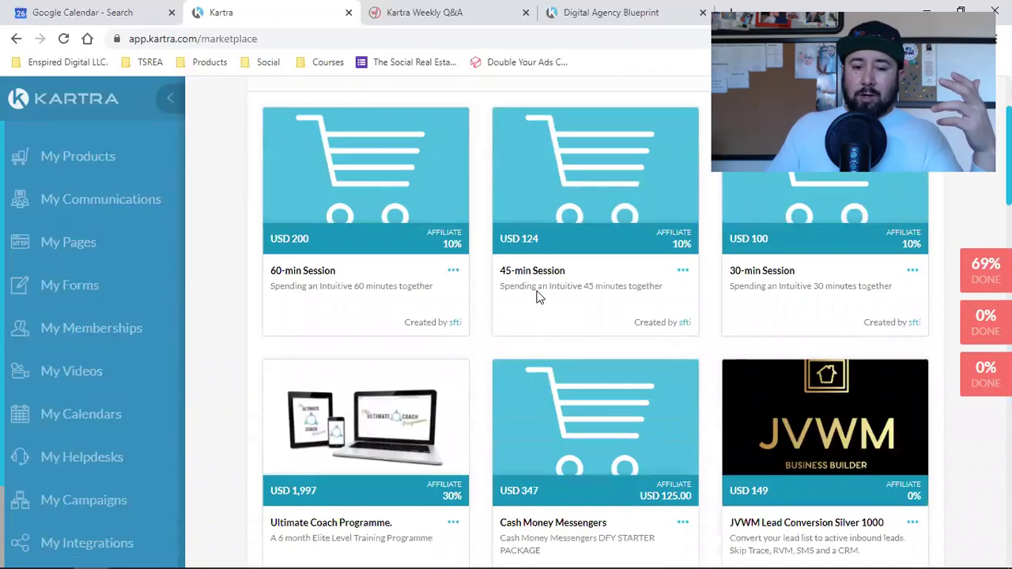
scroll(537, 294, down, 2)
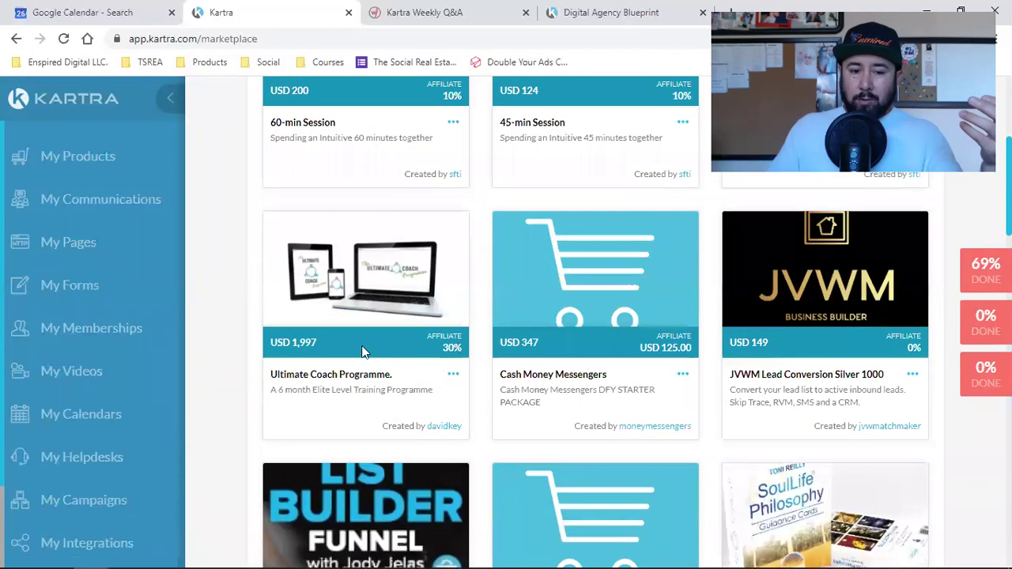
double_click(294, 344)
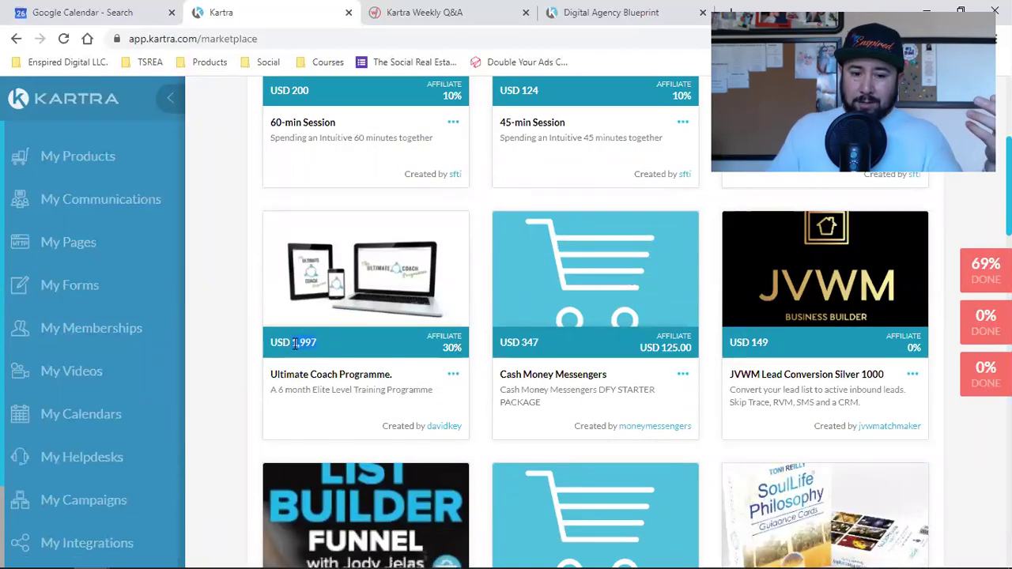
click(456, 361)
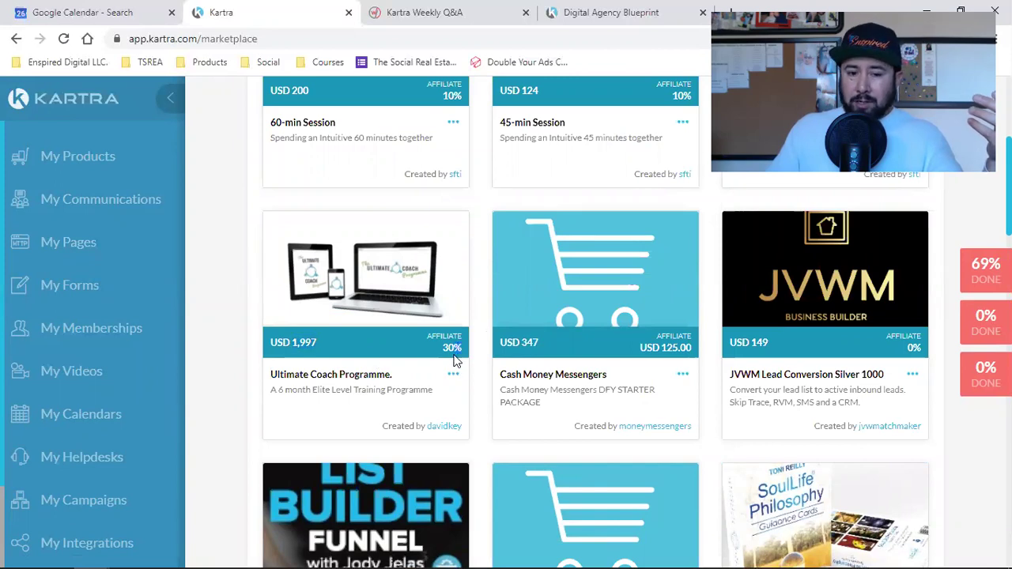
click(453, 374)
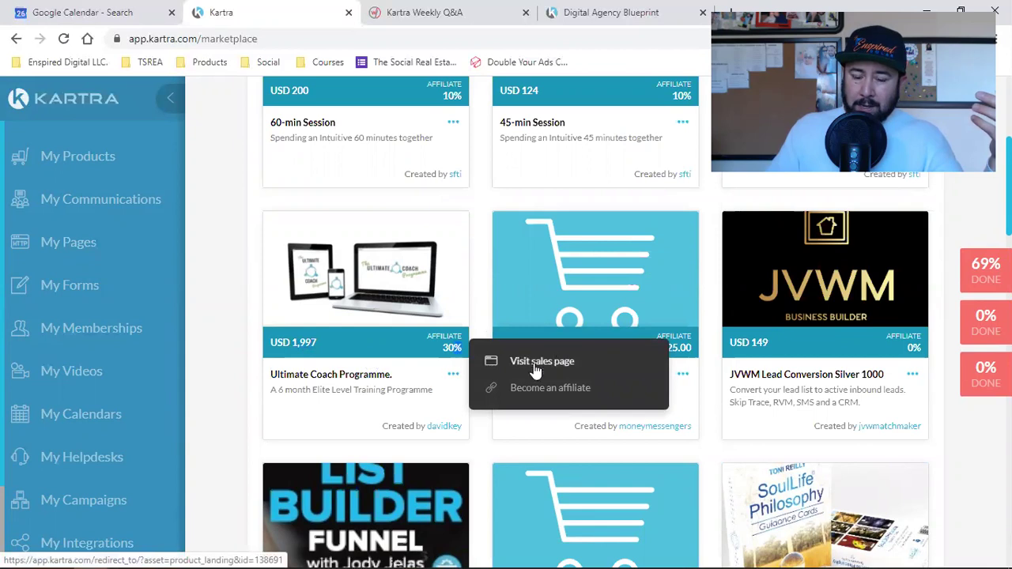
click(252, 347)
scroll(253, 347, up, 4)
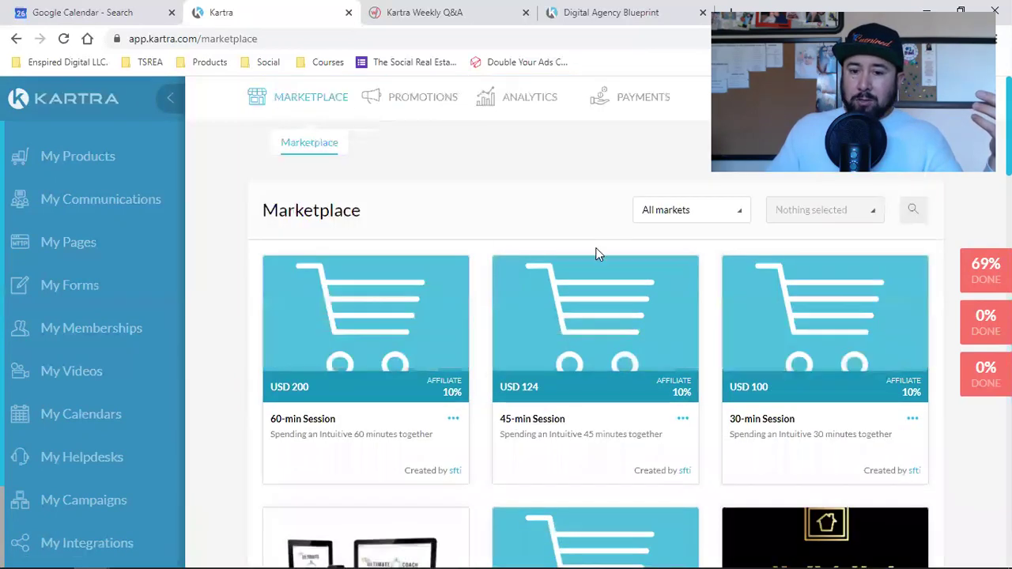
Filter the Marketplace to Home and garden and browse Schweden Haus products like Selfmade Einmalig.
click(672, 229)
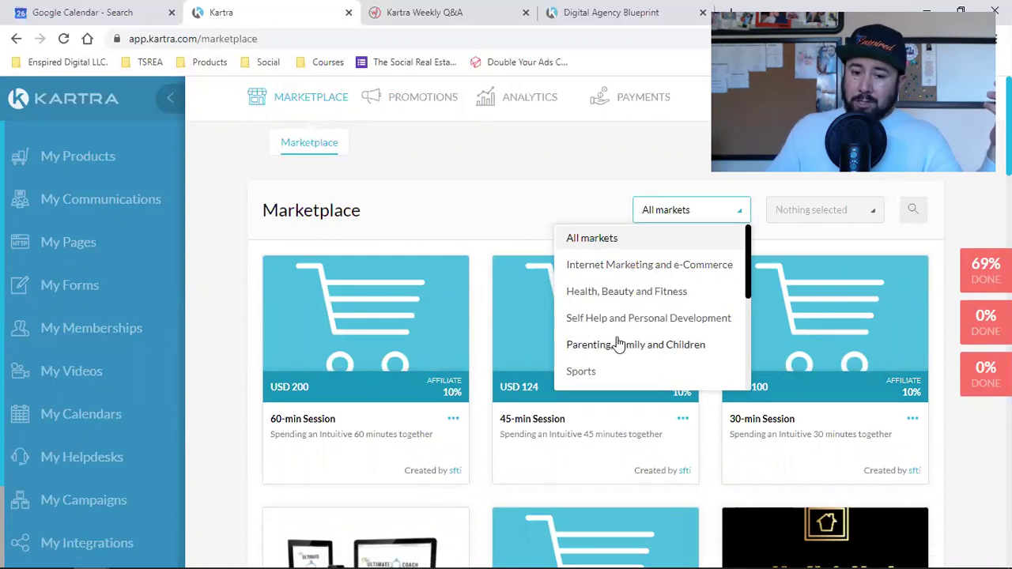
scroll(618, 345, down, 3)
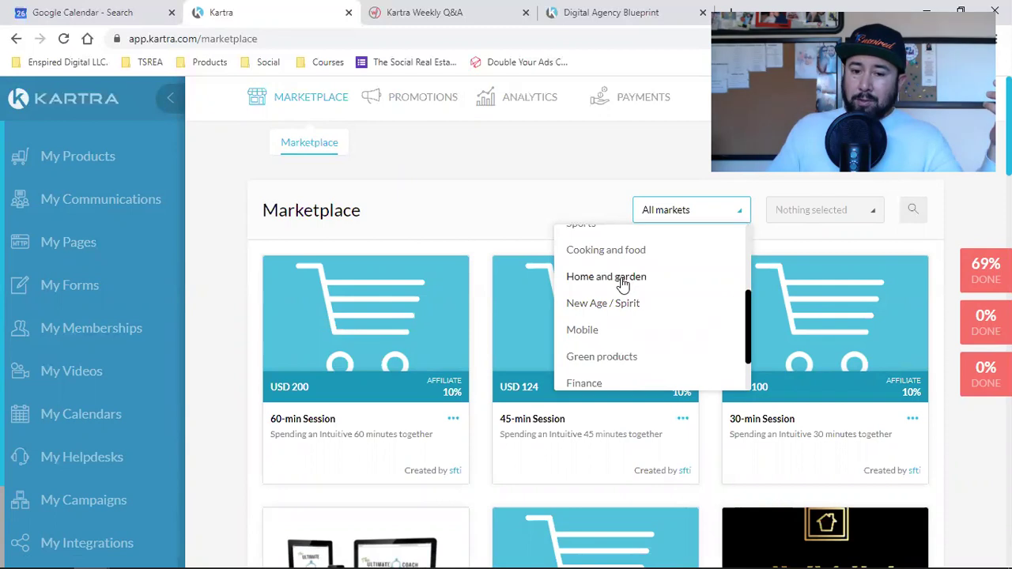
click(623, 278)
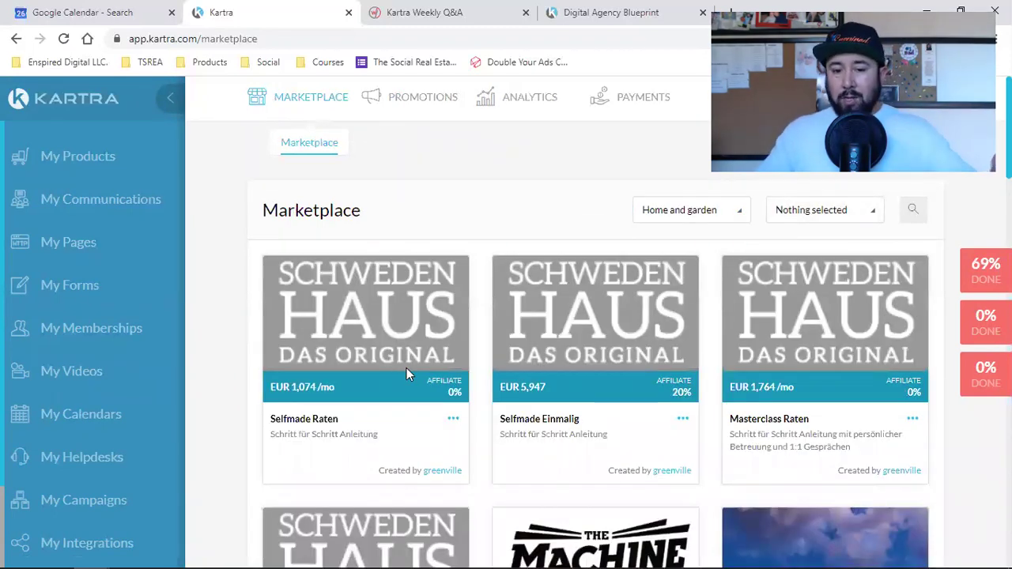
triple_click(538, 385)
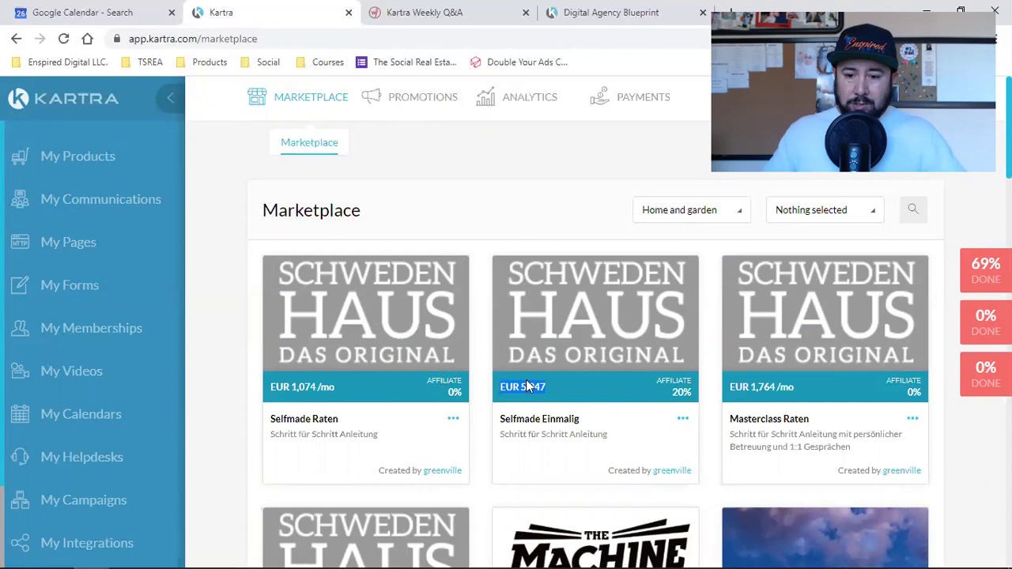
scroll(529, 385, down, 4)
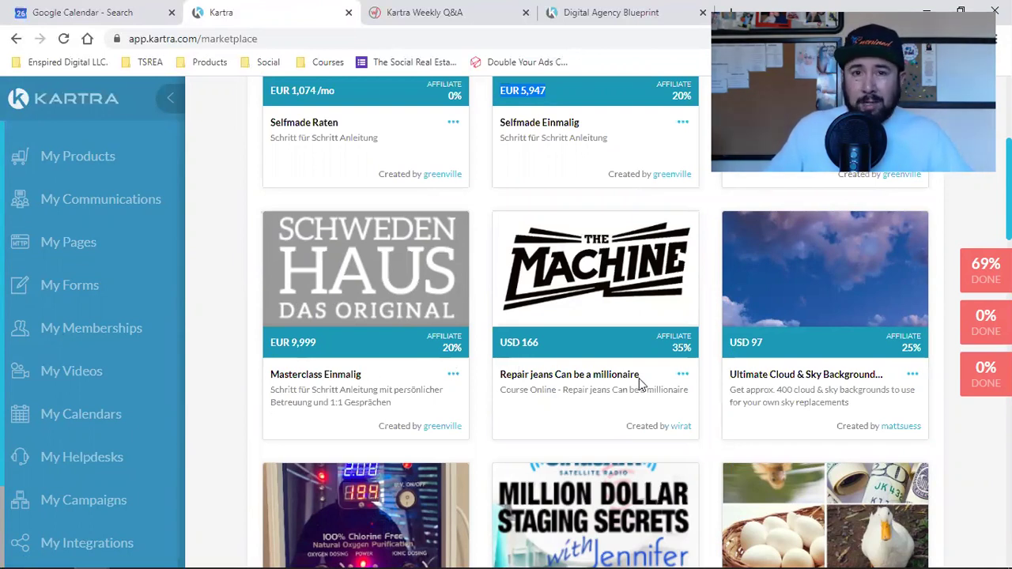
scroll(640, 383, down, 4)
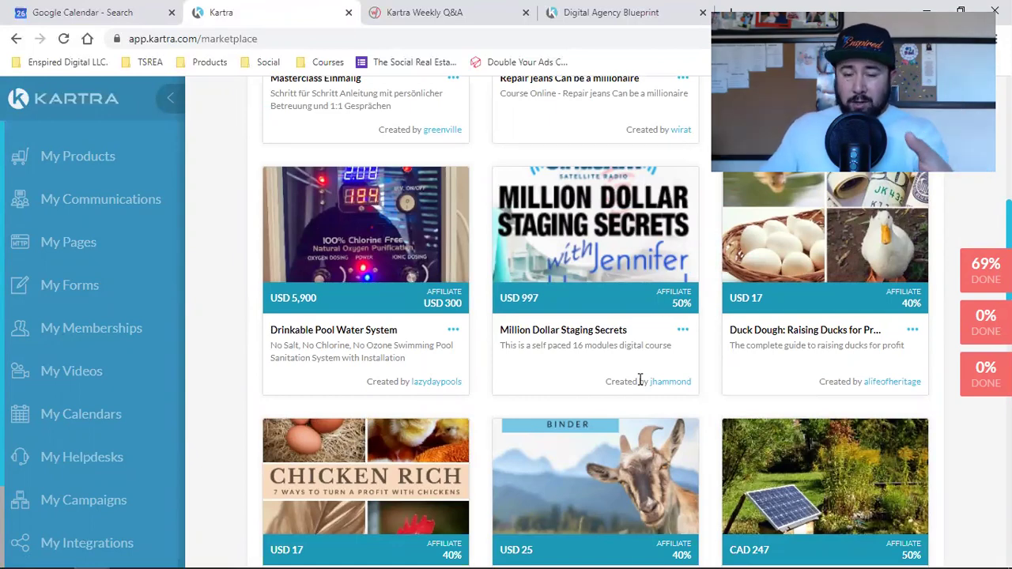
scroll(640, 379, up, 8)
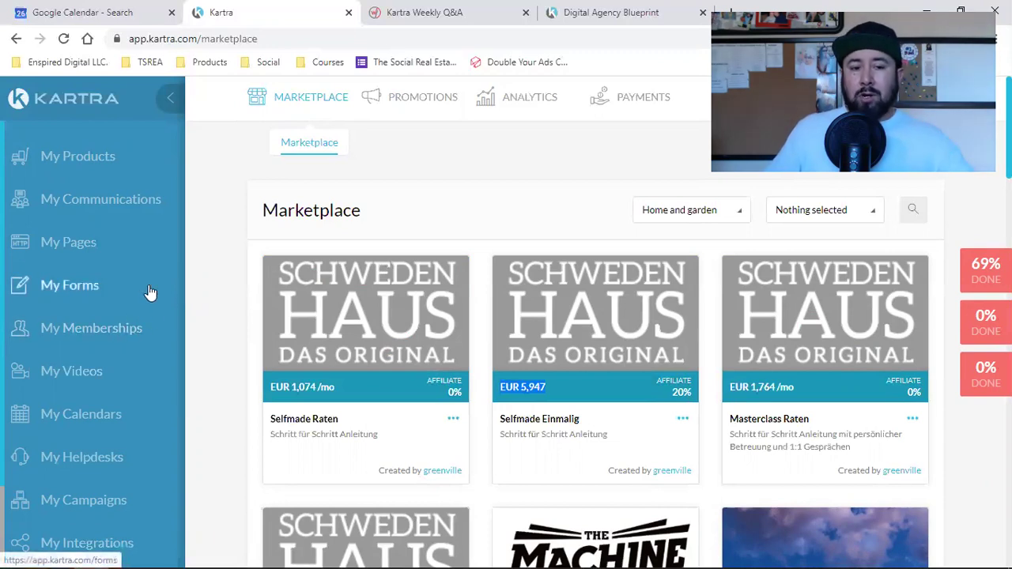
Clear the price selection and open My Campaigns, listing PMP Archer Property Management and chase chasing rent.
scroll(124, 350, down, 2)
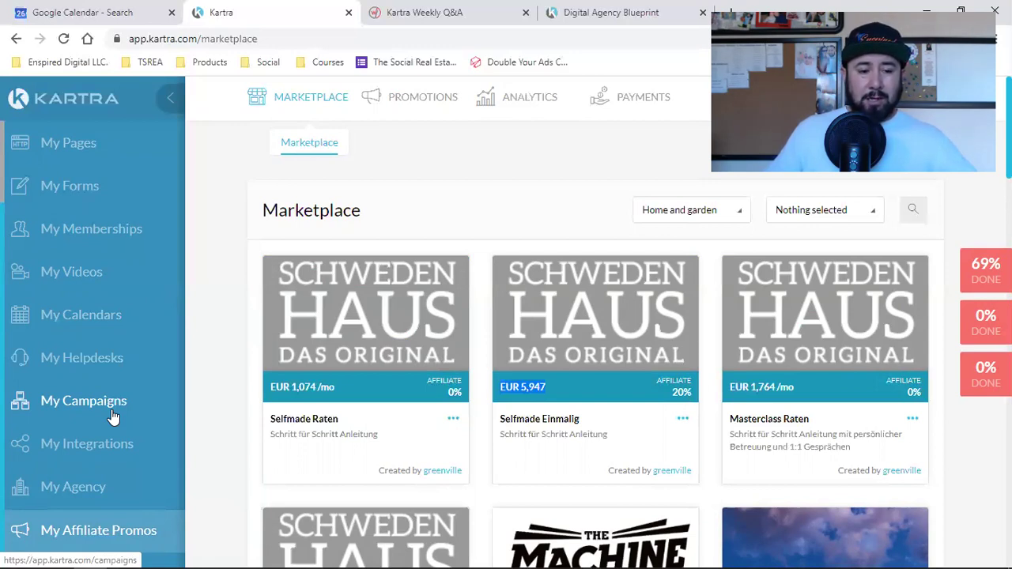
scroll(113, 417, up, 2)
scroll(113, 417, down, 2)
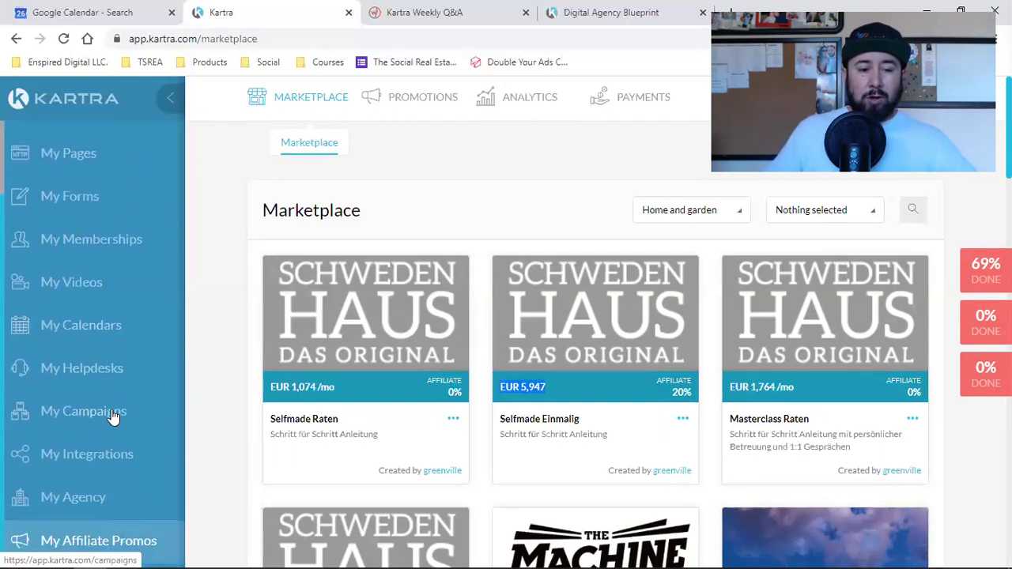
scroll(98, 293, up, 2)
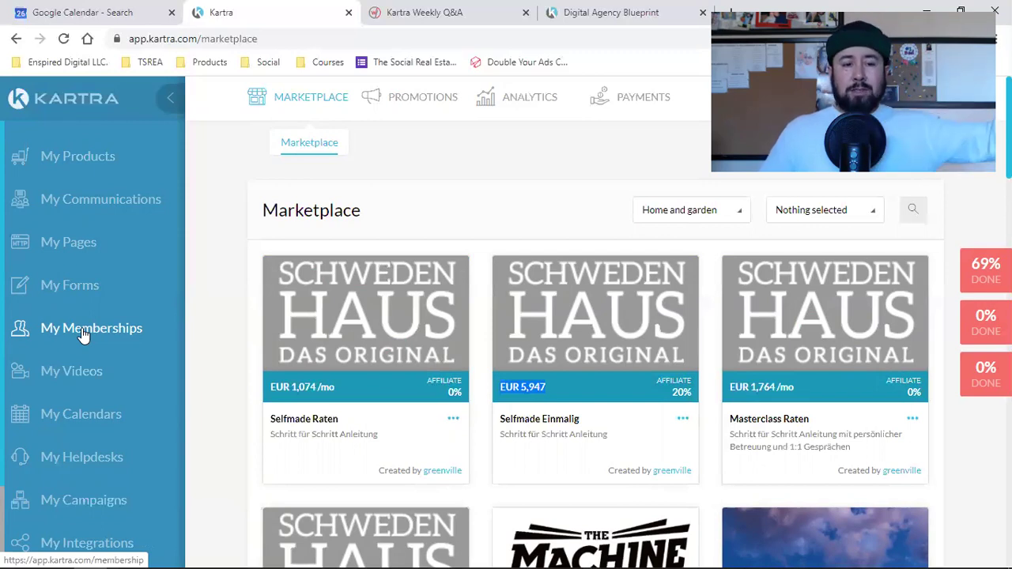
click(214, 298)
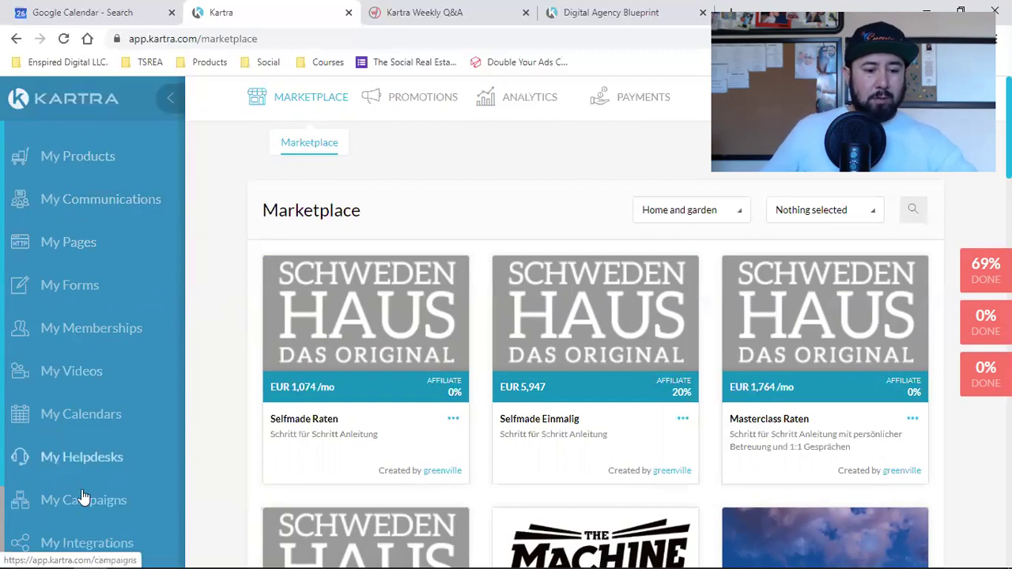
scroll(103, 415, down, 2)
click(93, 408)
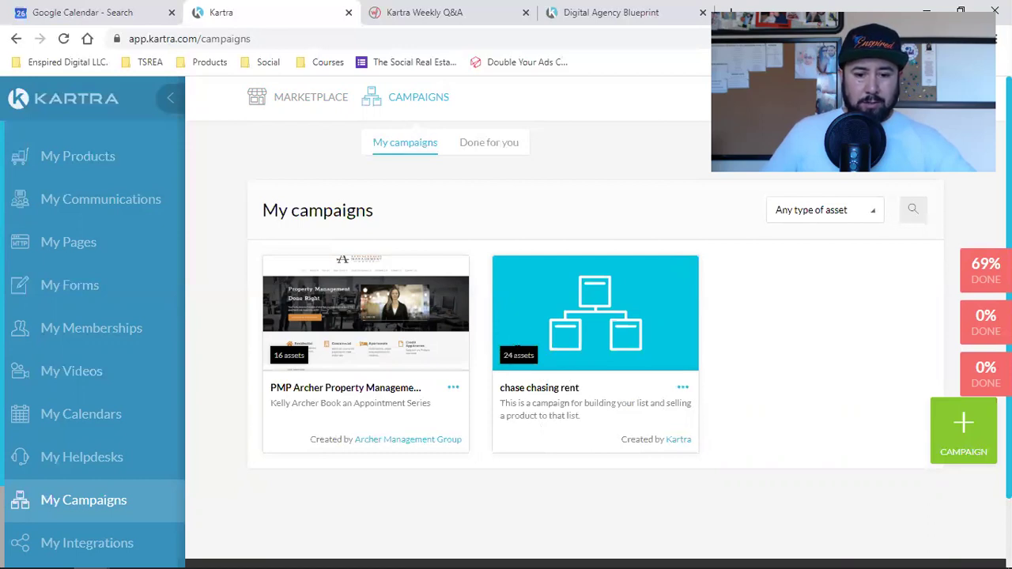
click(681, 389)
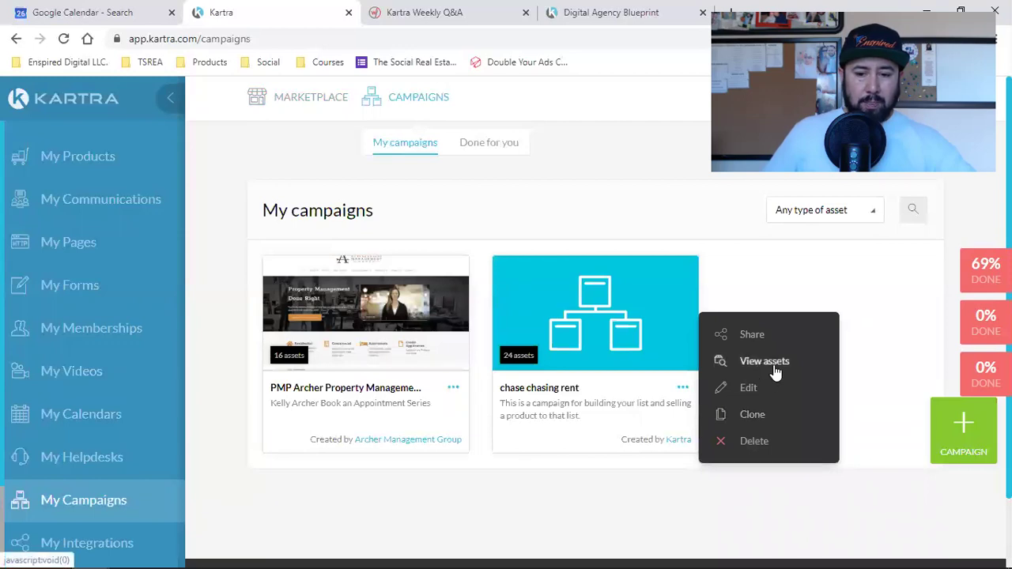
click(773, 365)
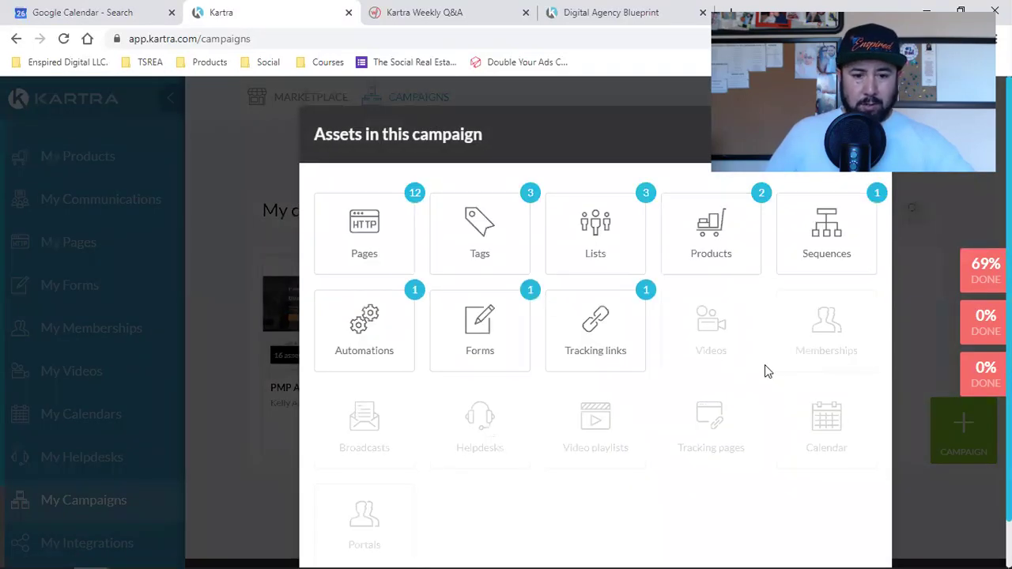
click(365, 233)
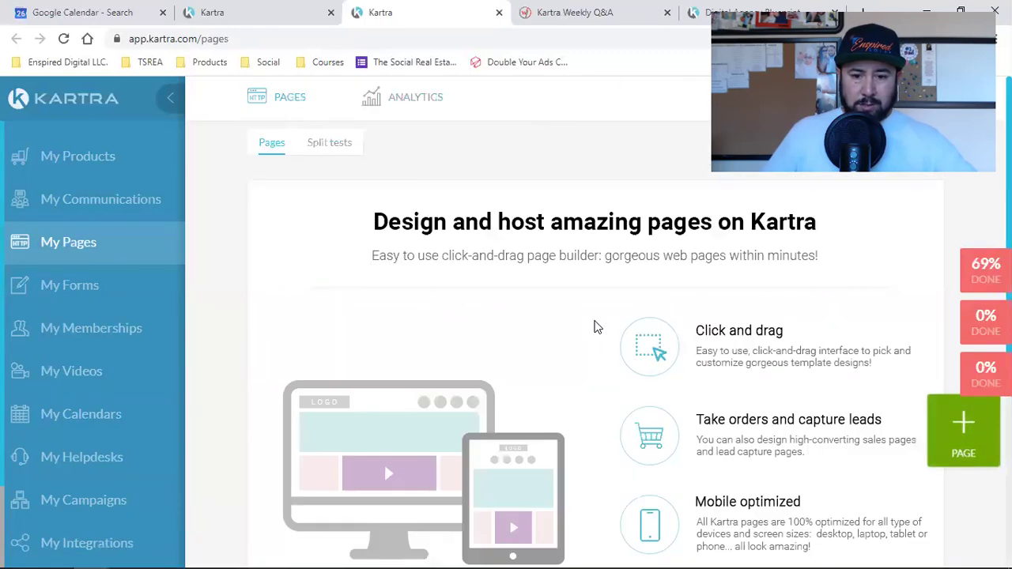
click(317, 149)
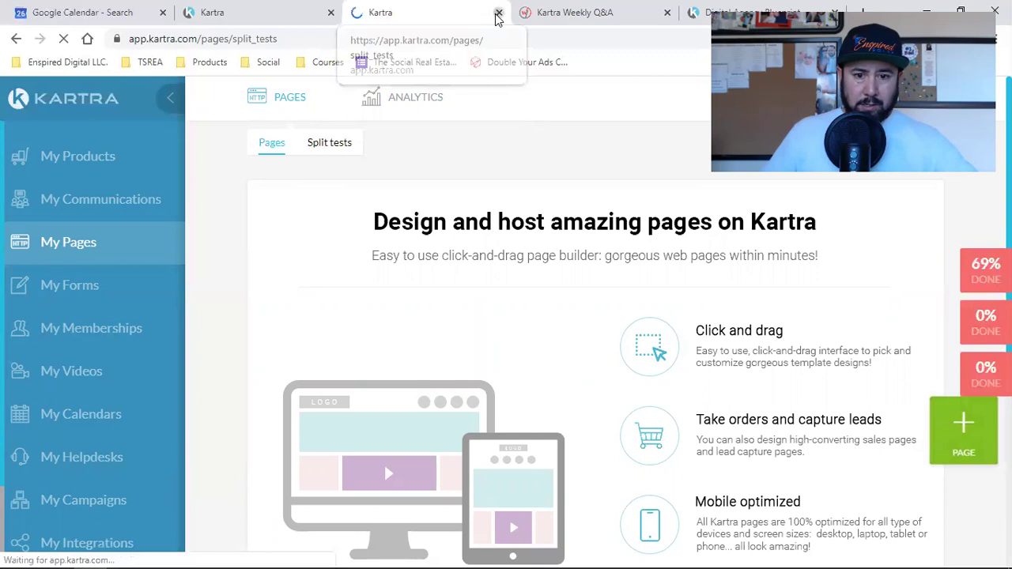
click(498, 13)
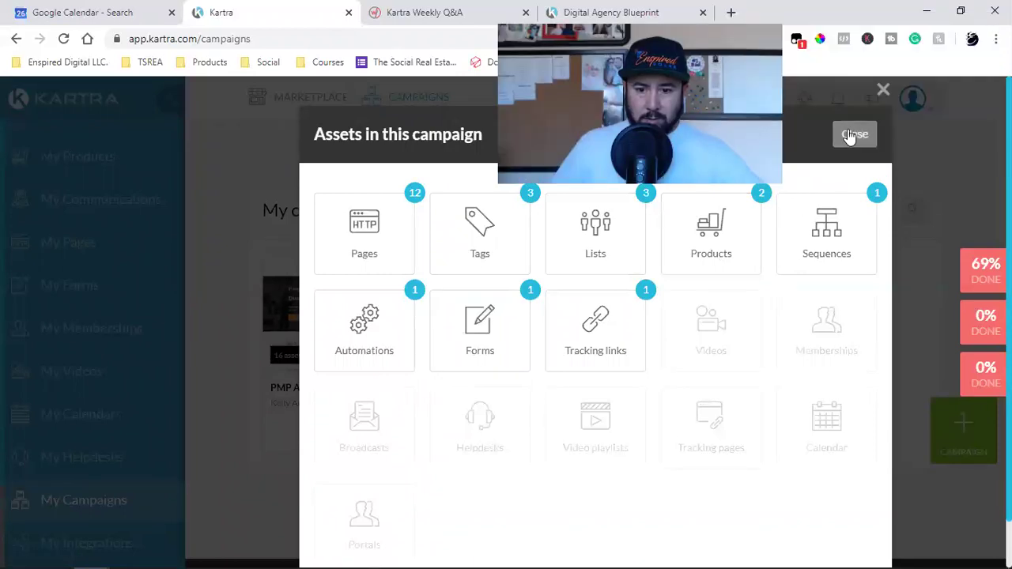
click(852, 134)
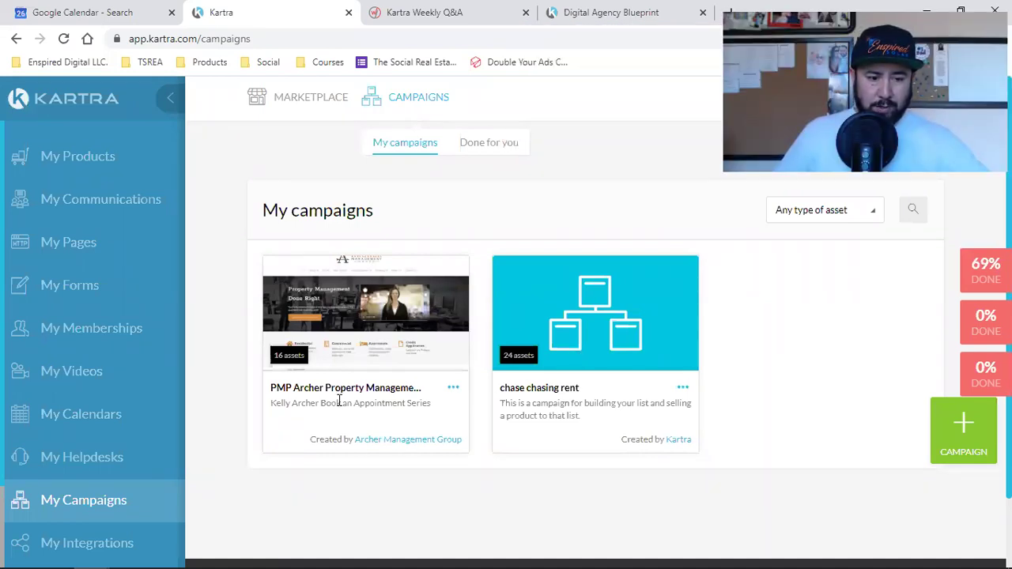
Create a campaign named 'PMP 2' with description 'Series', keeping the existing author.
click(951, 443)
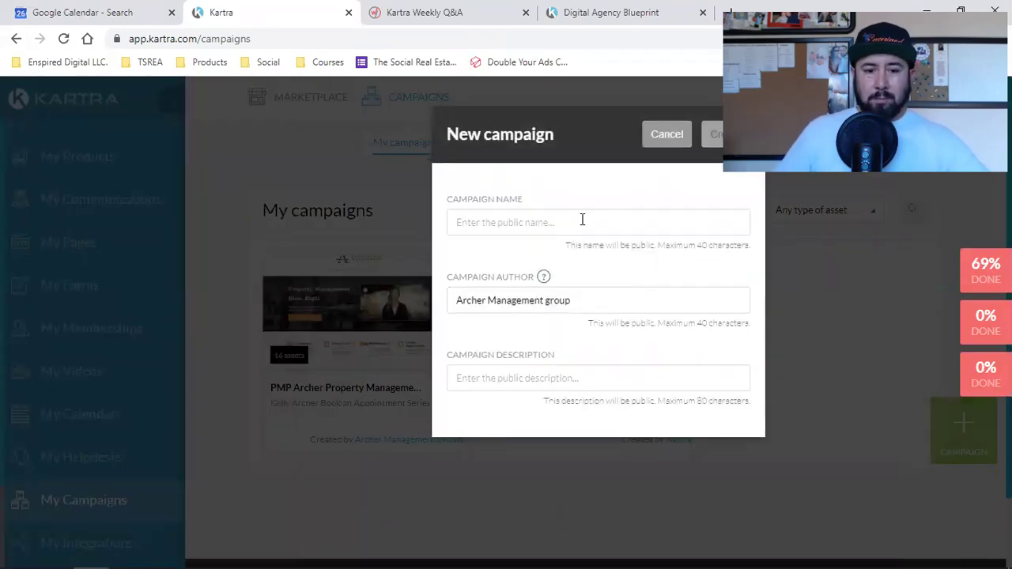
click(582, 221)
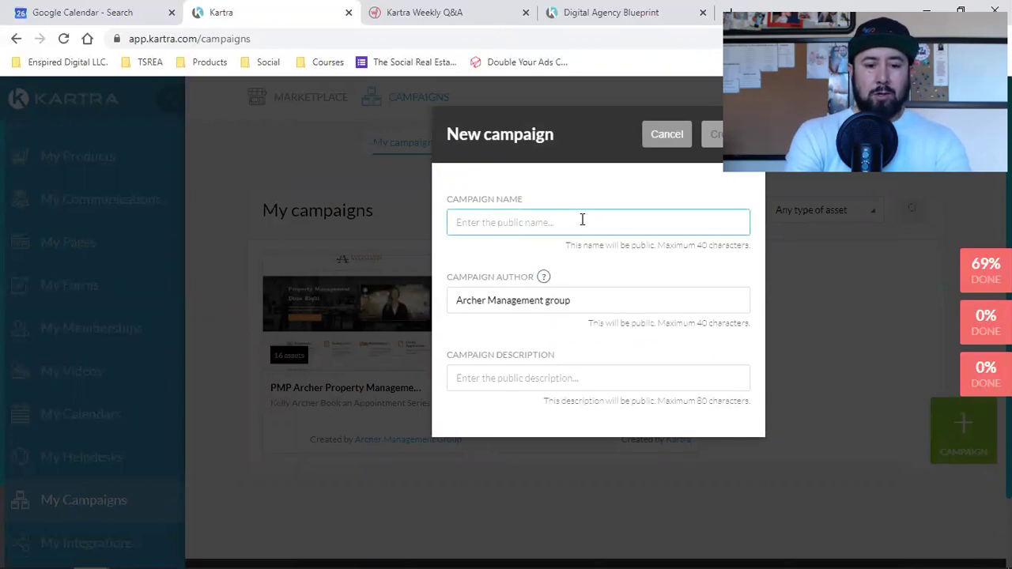
text(PMP 2)
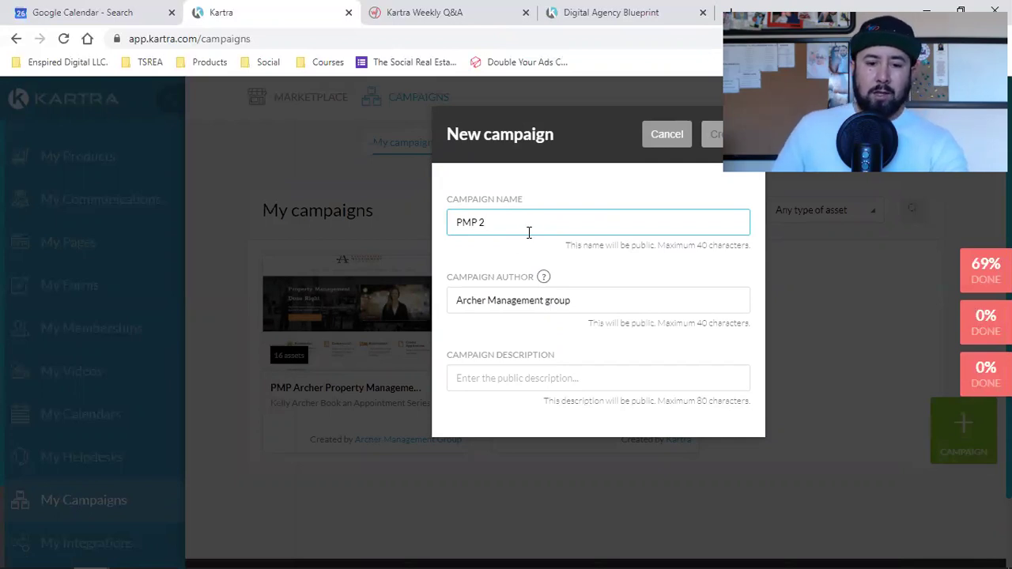
double_click(482, 300)
click(498, 379)
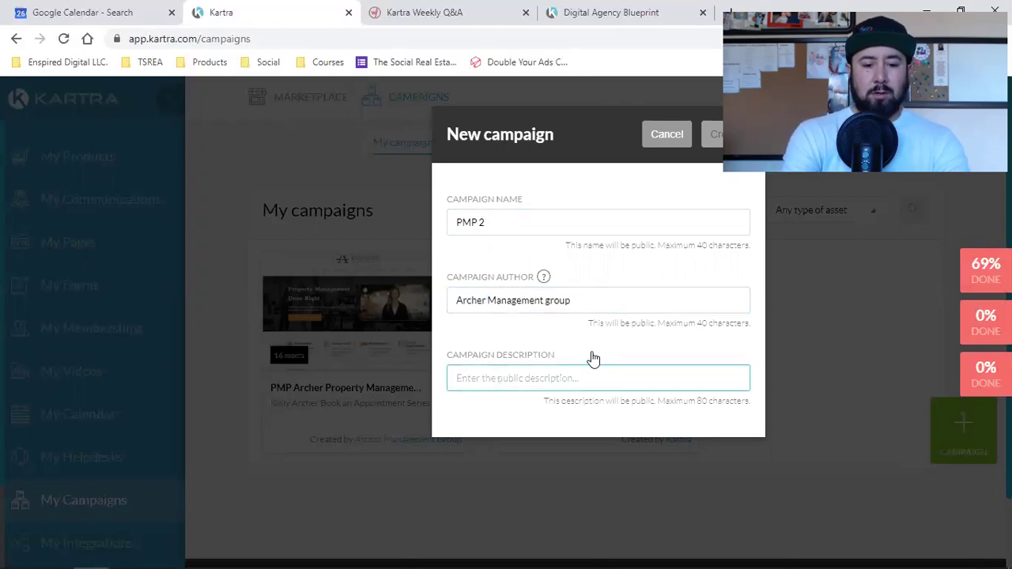
text(Si)
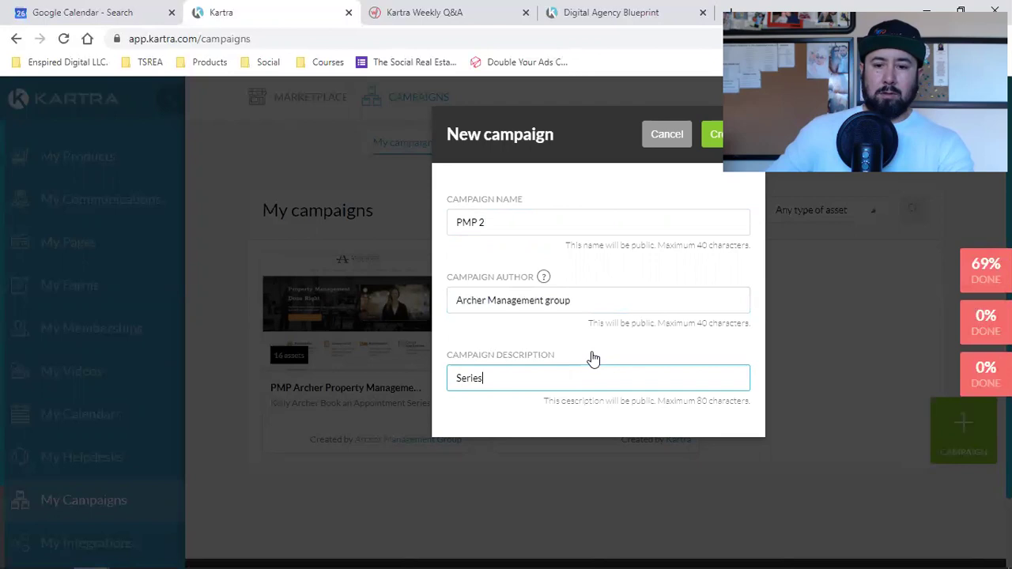
key(Return)
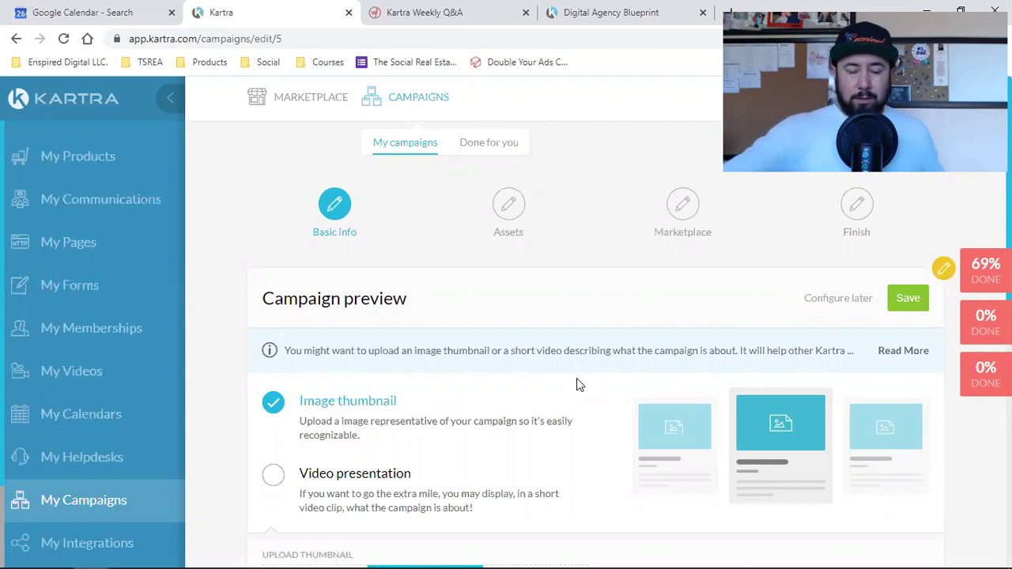
Scroll the PMP 2 Basic info step down to the Image thumbnail upload (286 x 156 PNG).
scroll(576, 384, down, 3)
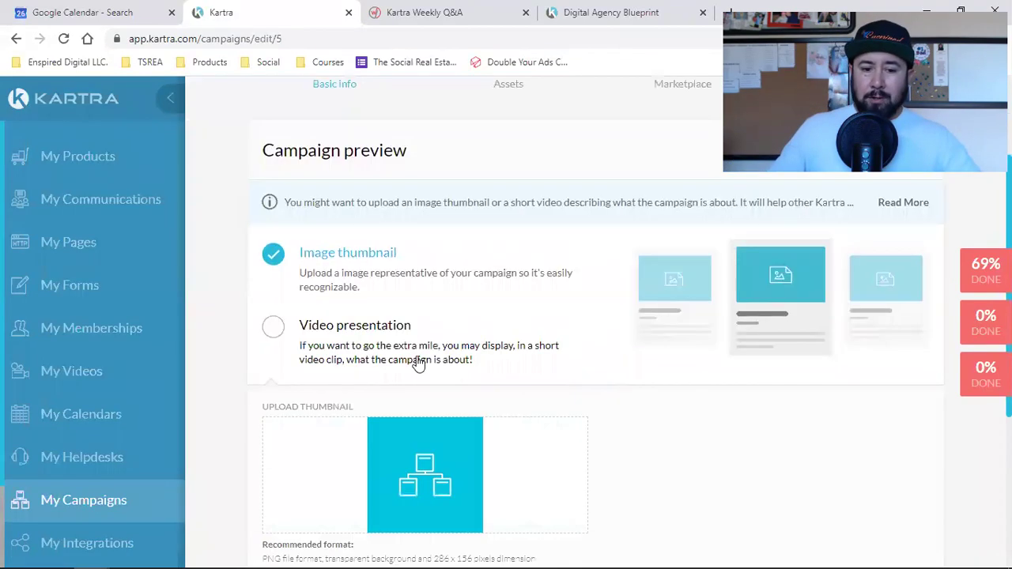
scroll(463, 371, down, 3)
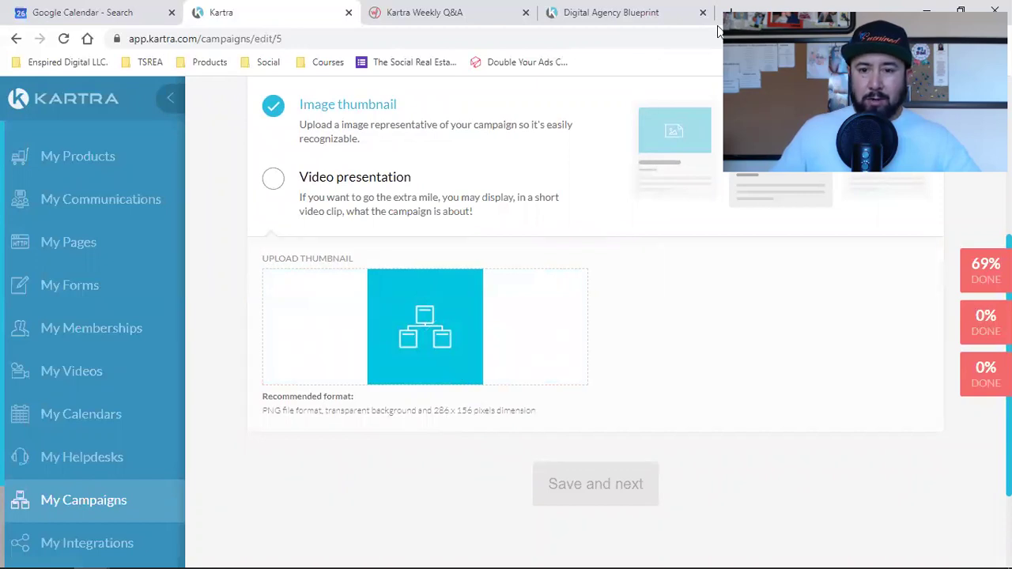
Open canva.com in a new tab and close the Digital Agency Blueprint page.
key(ctrl+t)
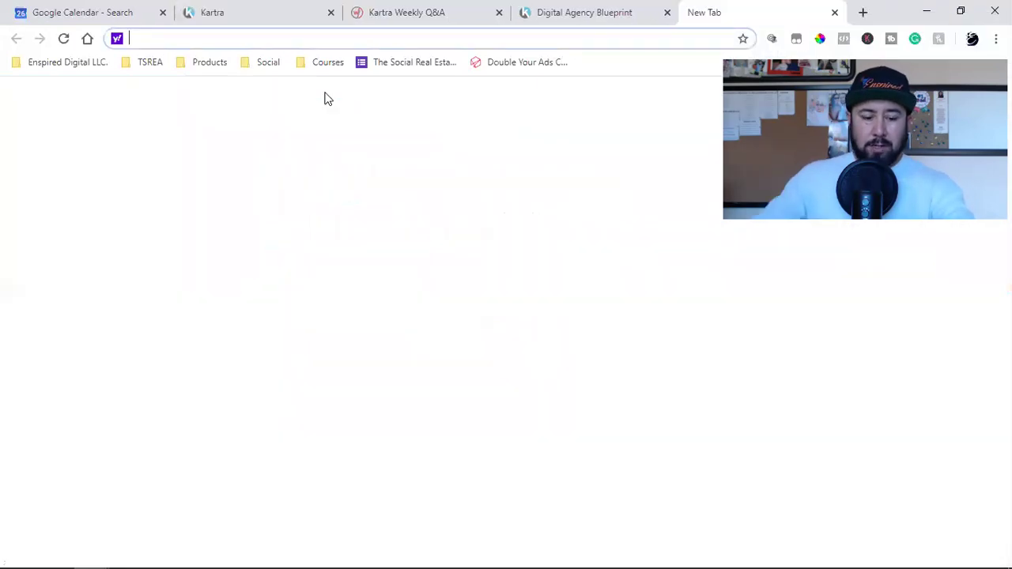
text(ca)
key(Return)
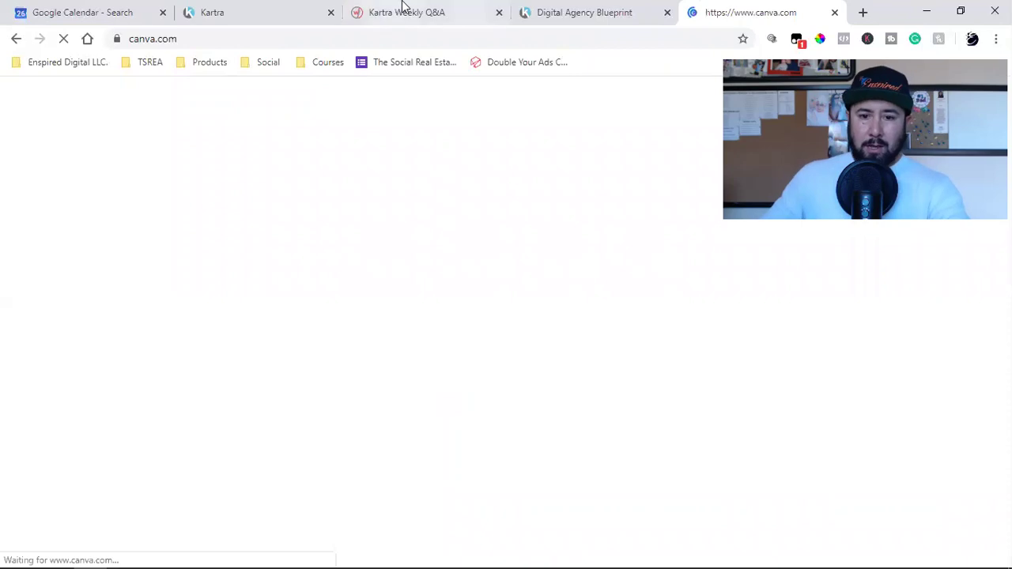
click(668, 13)
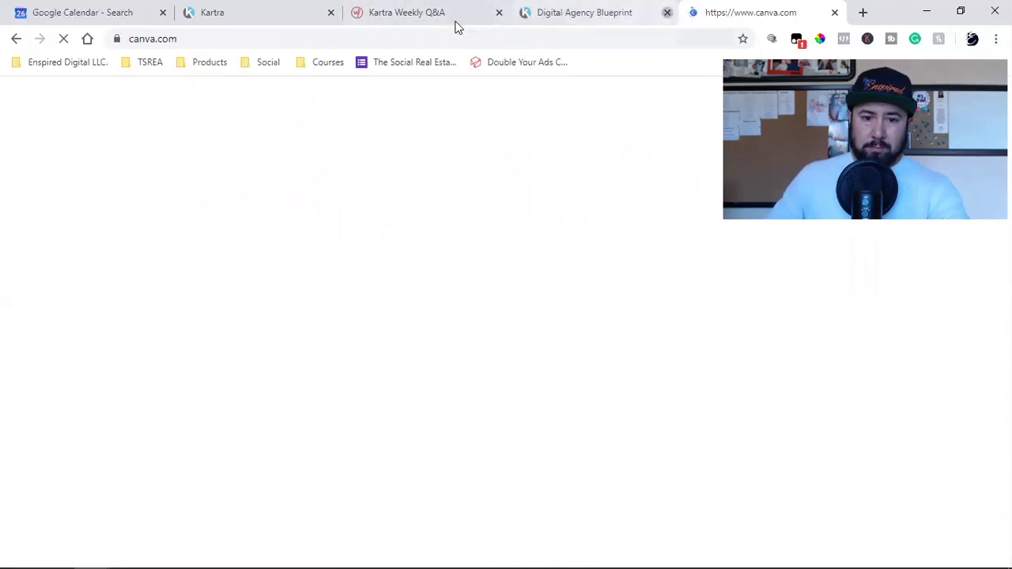
click(441, 12)
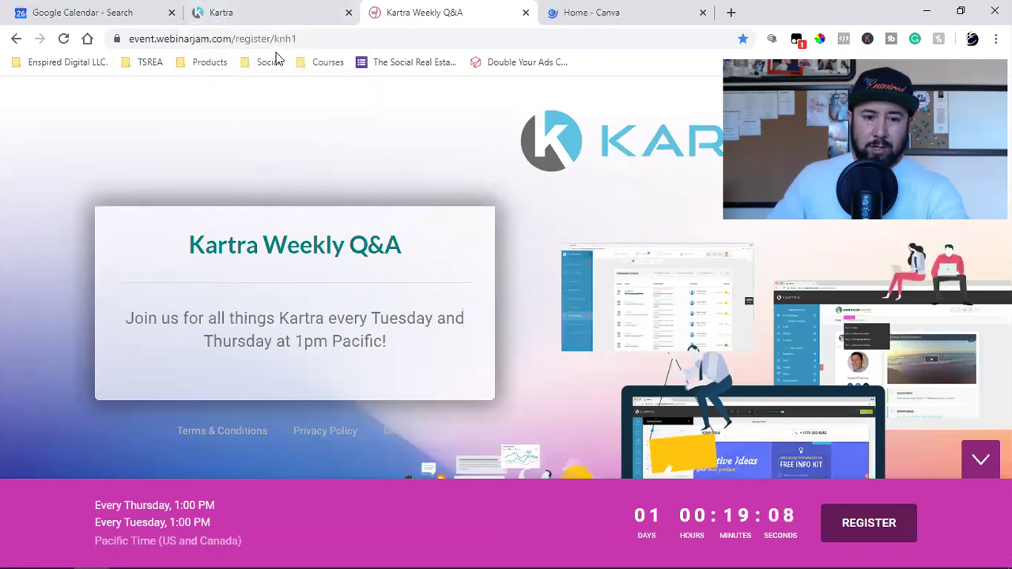
click(278, 7)
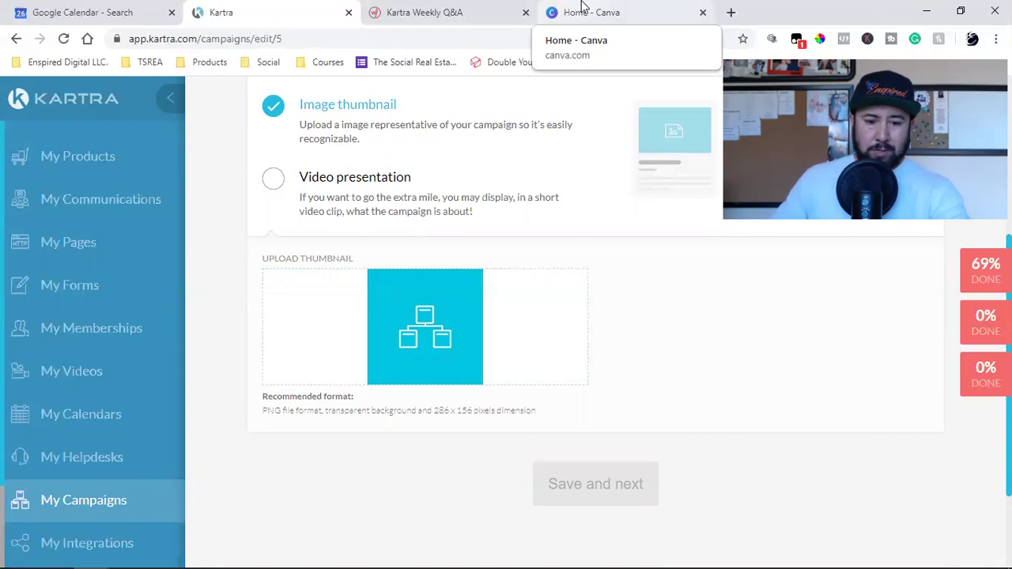
click(582, 7)
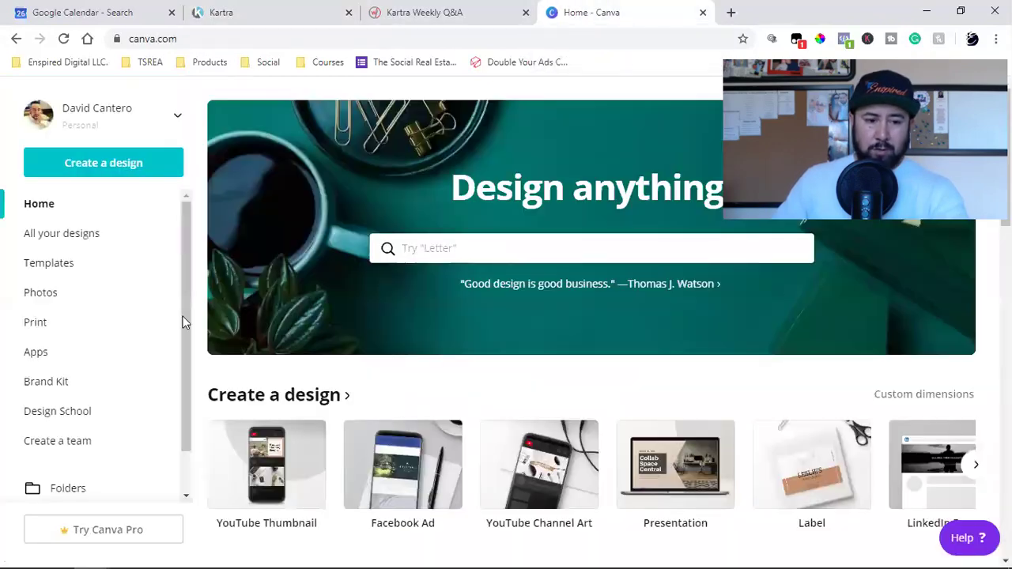
Create a custom 286 × 156 px Canva design matching Kartra's recommended thumbnail size.
click(923, 394)
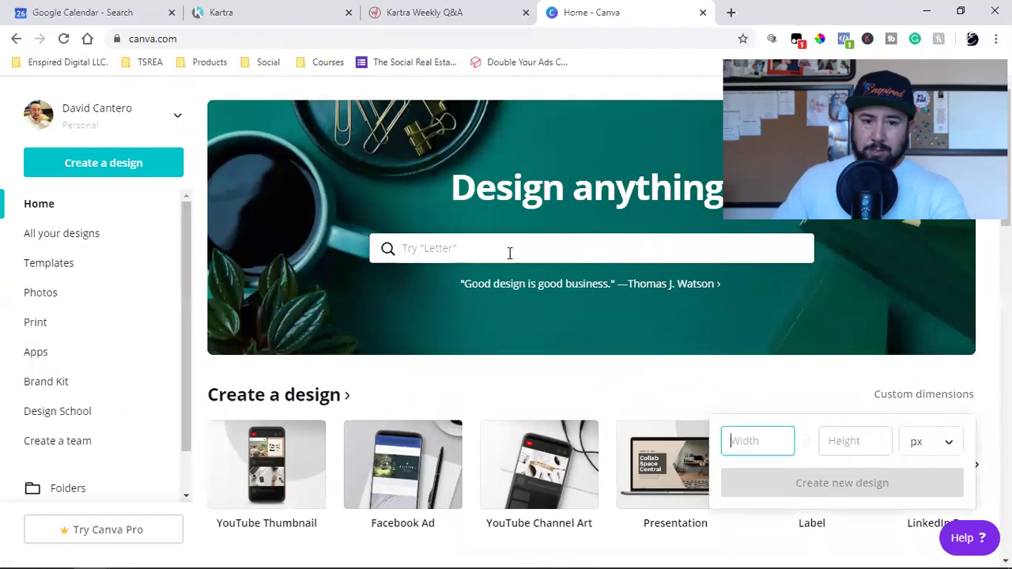
click(249, 10)
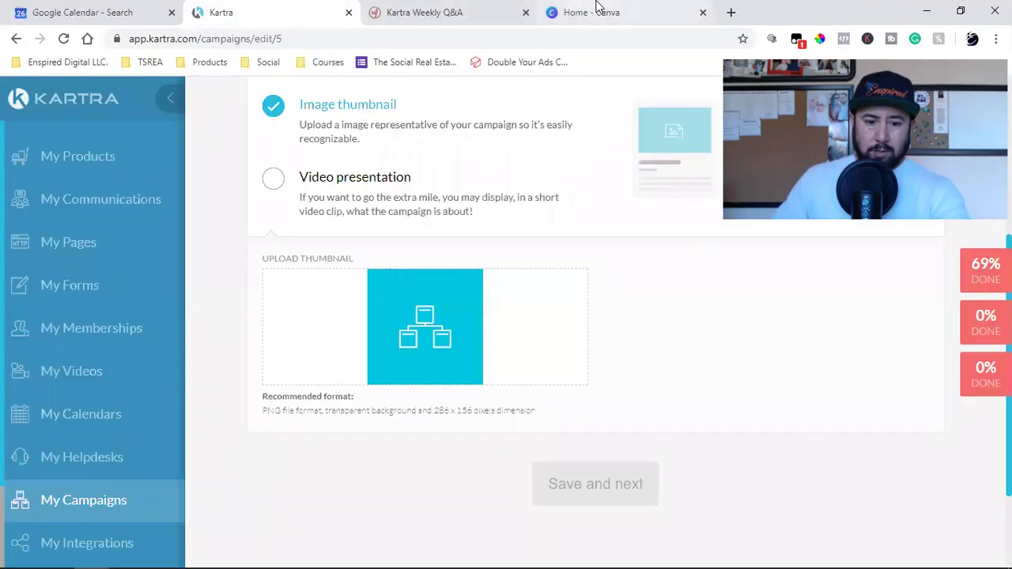
click(598, 10)
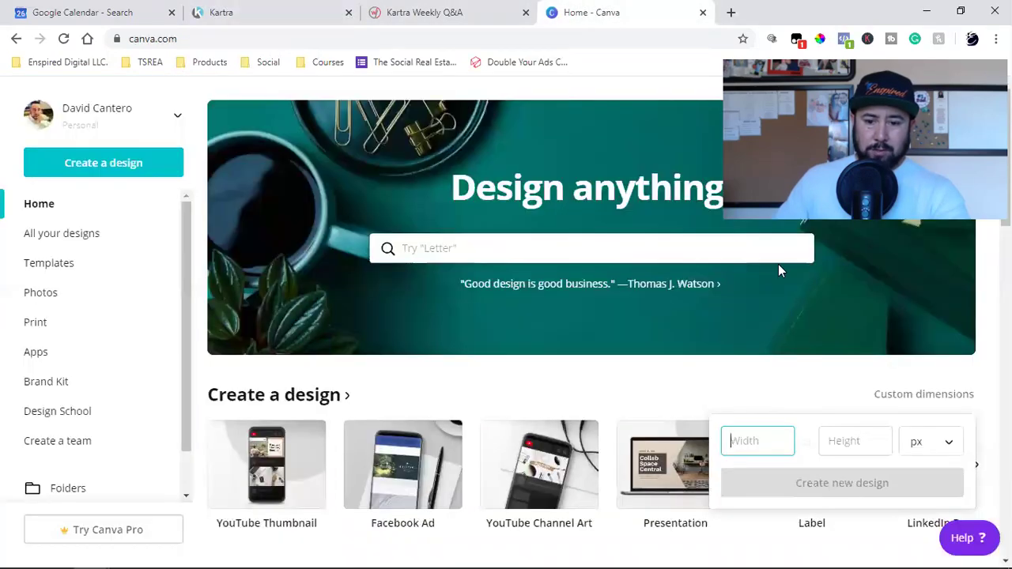
text(286)
key(Tab)
text(156)
key(Return)
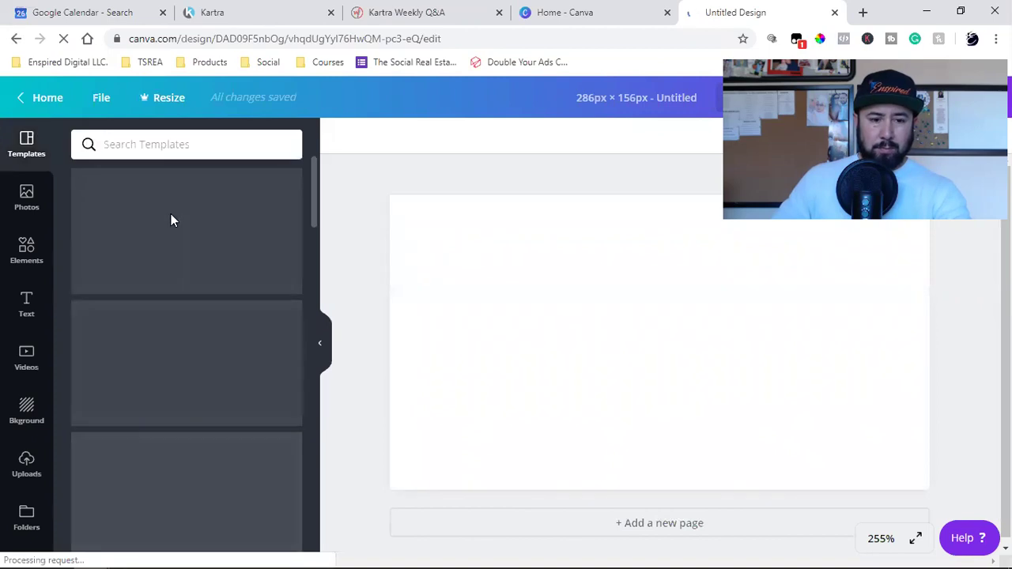
Search Photos for 'computers' and add the phones-and-laptop photo to the design.
click(26, 196)
click(151, 146)
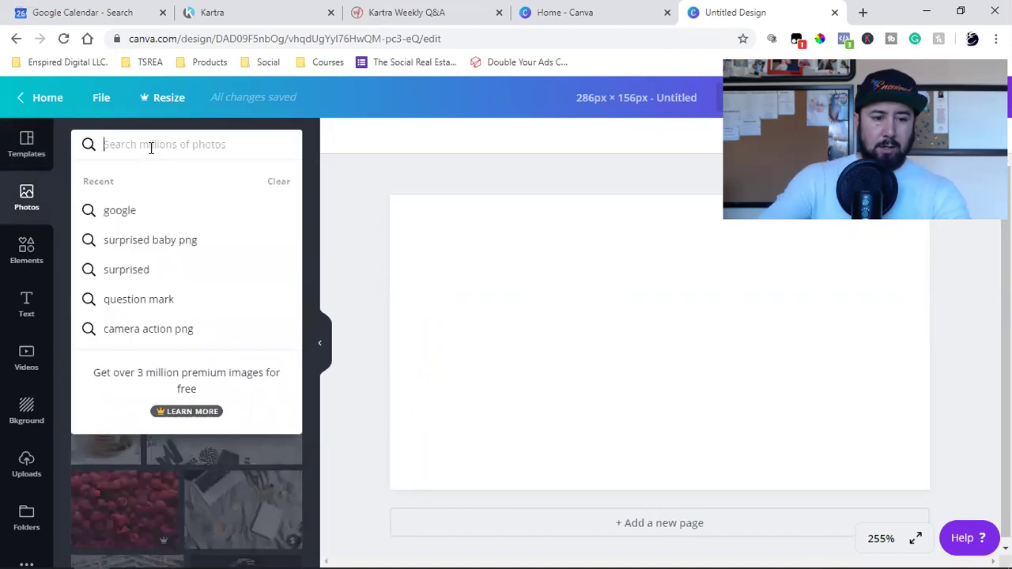
text(computers)
key(Return)
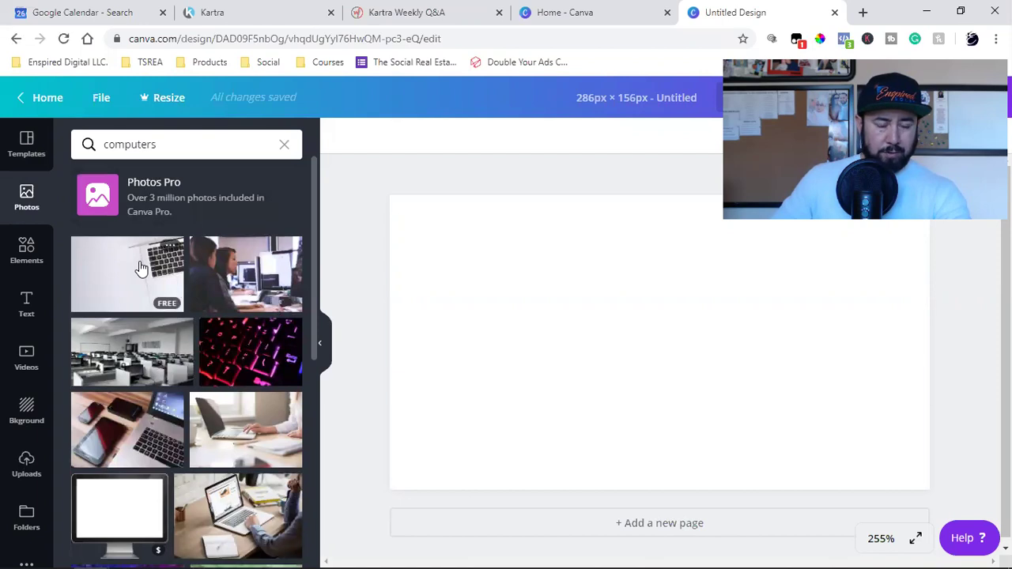
click(115, 438)
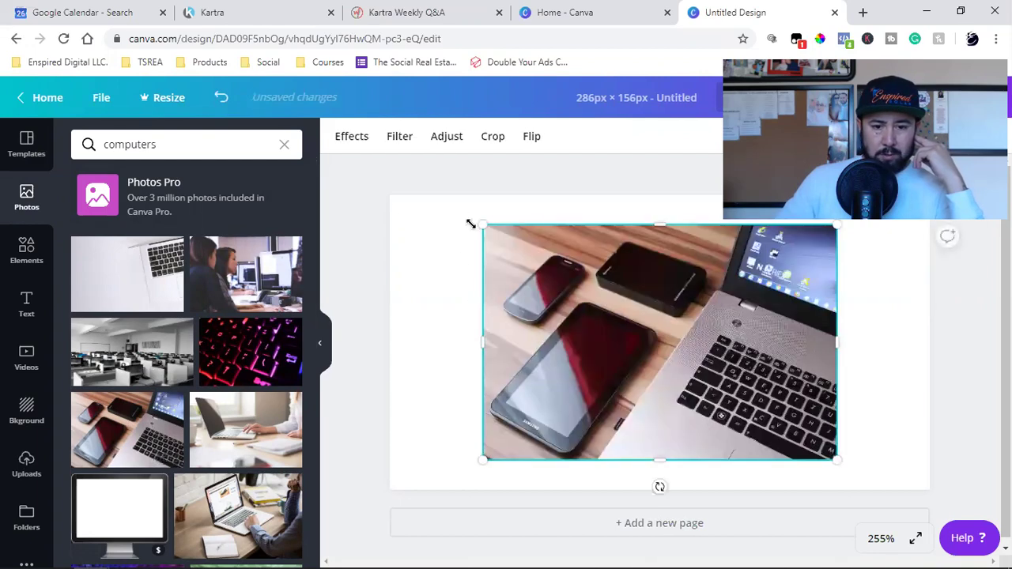
Stretch the photo to fill the whole canvas and bring up the Publish options.
drag(469, 225, 414, 190)
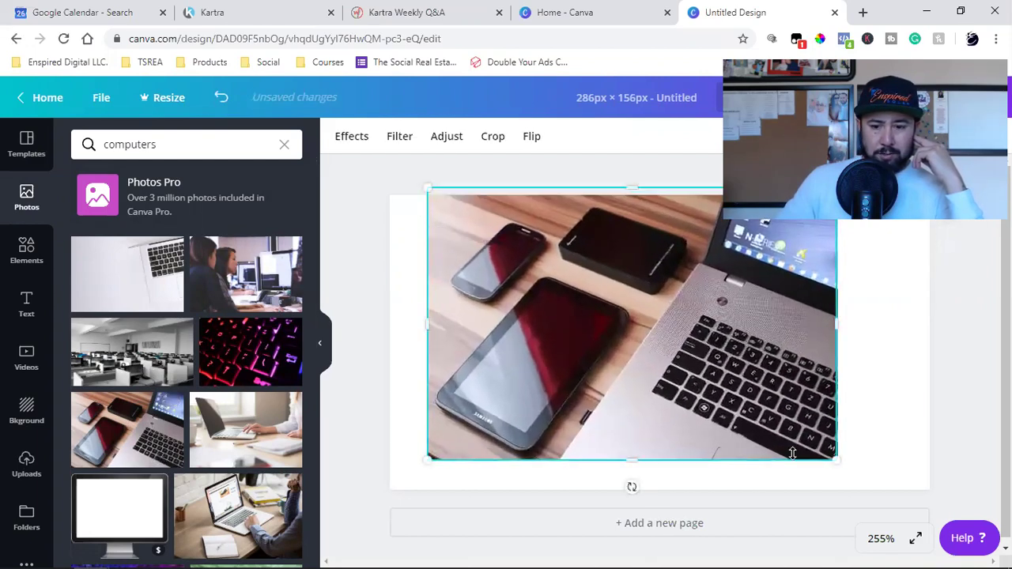
drag(854, 471, 929, 521)
drag(423, 523, 388, 531)
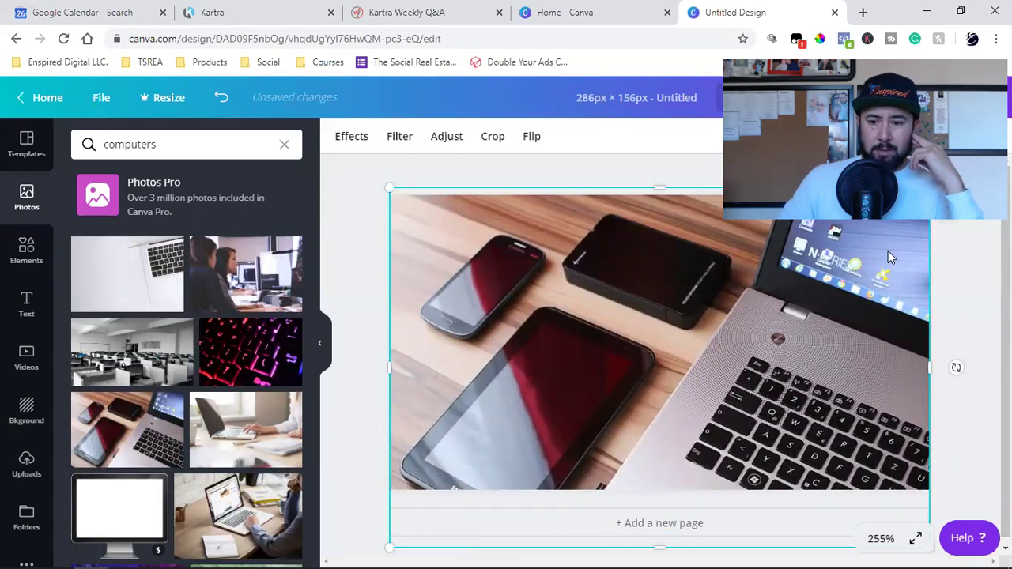
click(954, 106)
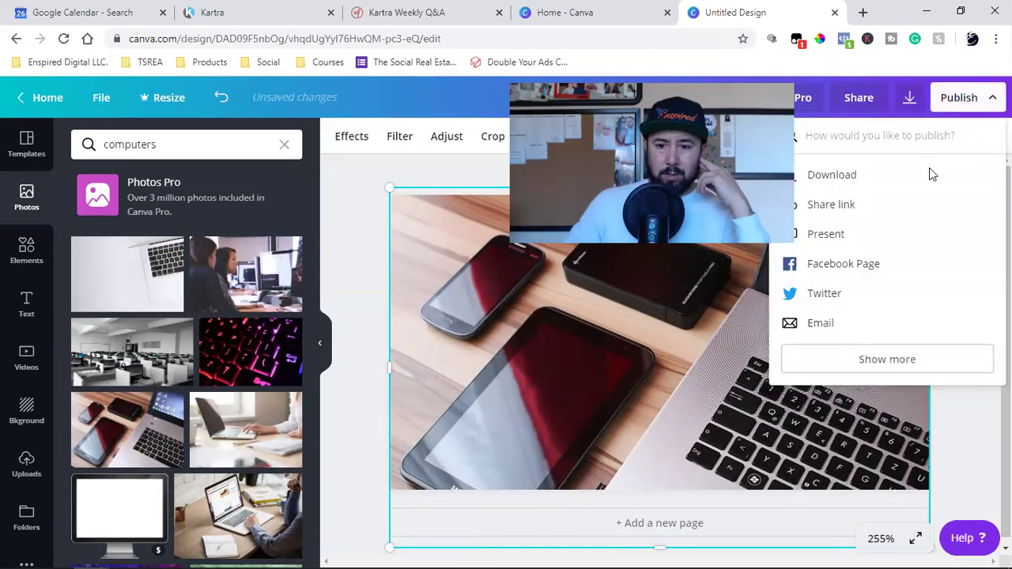
Download the Canva design as Untitled design.png and choose it as the PMP 2 campaign thumbnail in Kartra.
click(929, 171)
click(913, 370)
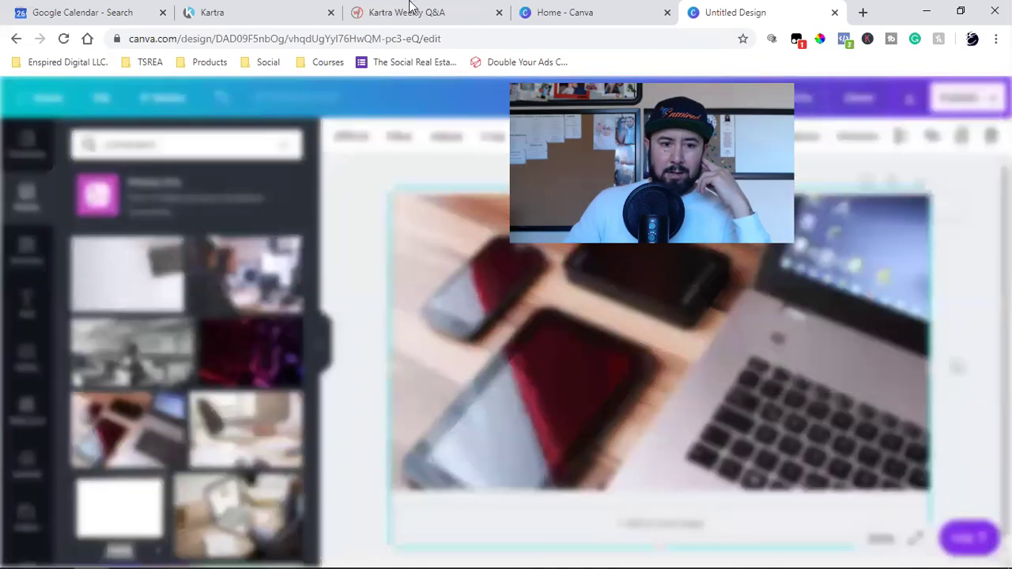
click(288, 8)
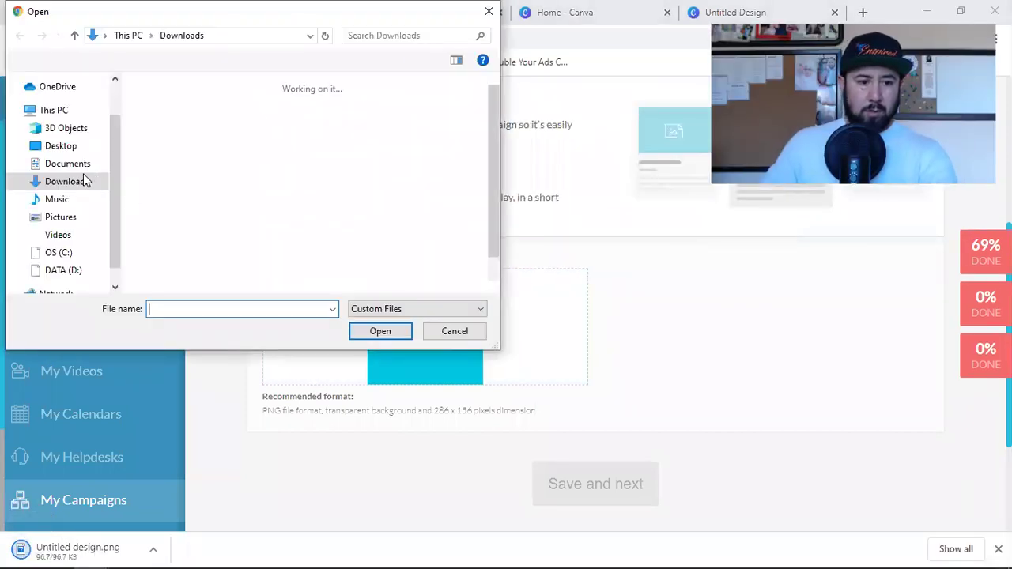
click(172, 151)
click(380, 335)
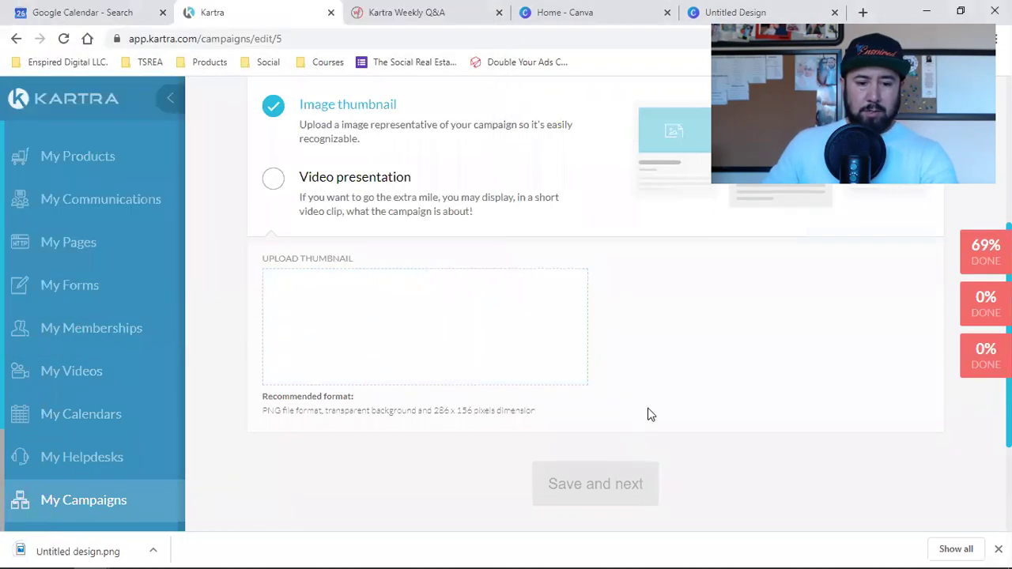
scroll(648, 414, up, 4)
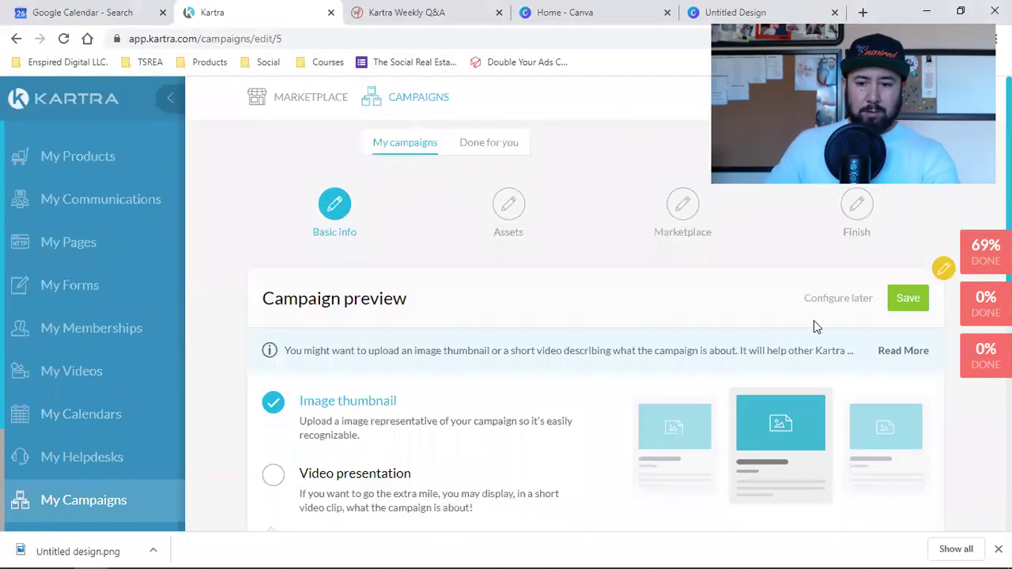
Save the uploaded PMP 2 thumbnail and continue to the campaign's Assets step.
click(921, 301)
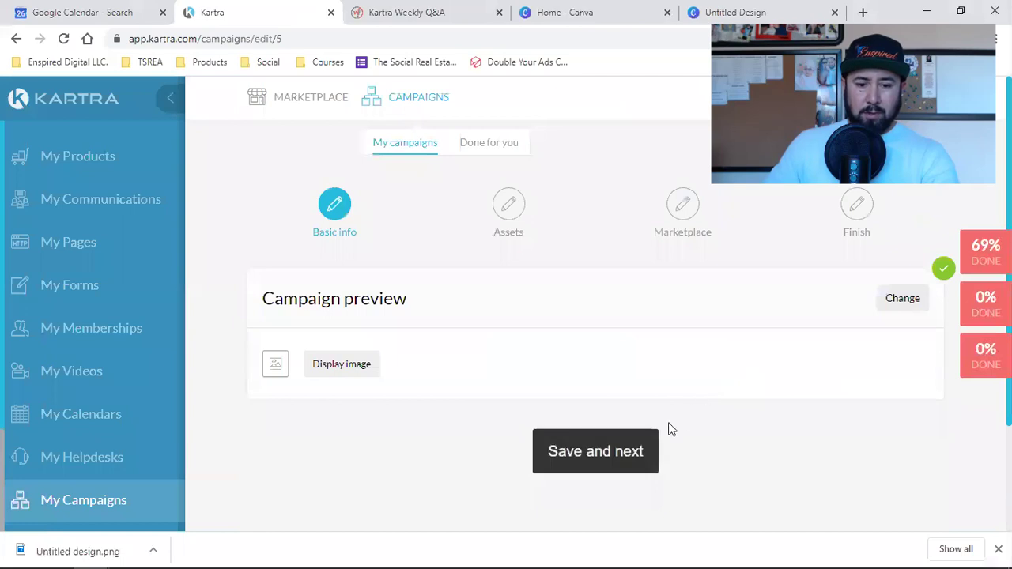
click(601, 462)
scroll(708, 348, down, 9)
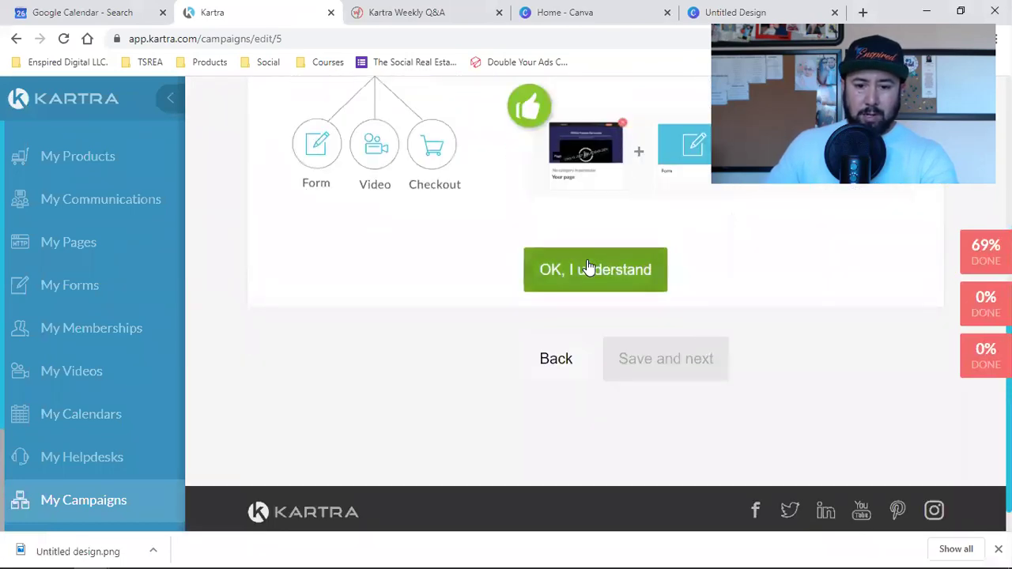
Dismiss the assets introduction and show the lists available to add in the Lists category.
click(587, 269)
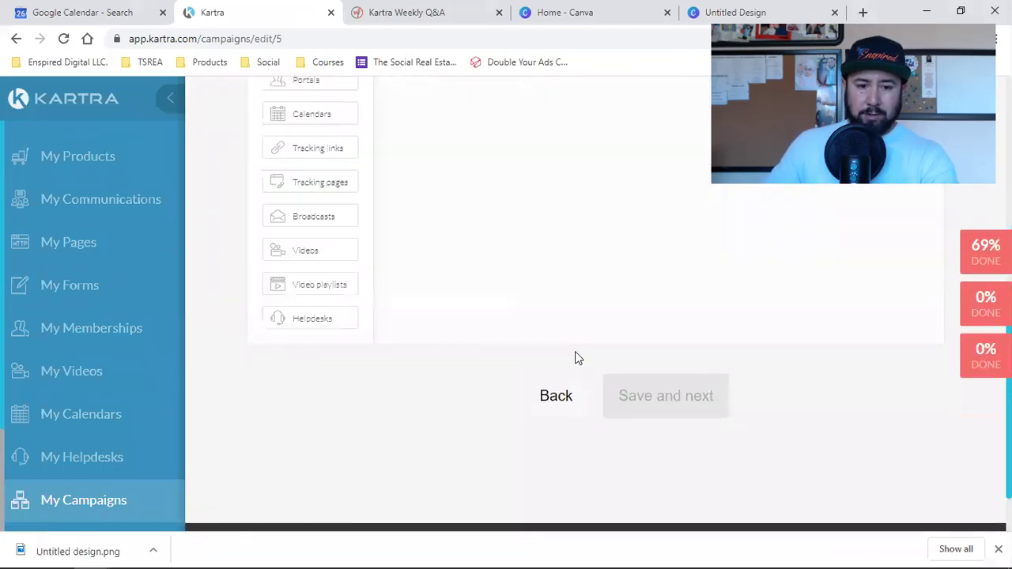
scroll(574, 351, up, 6)
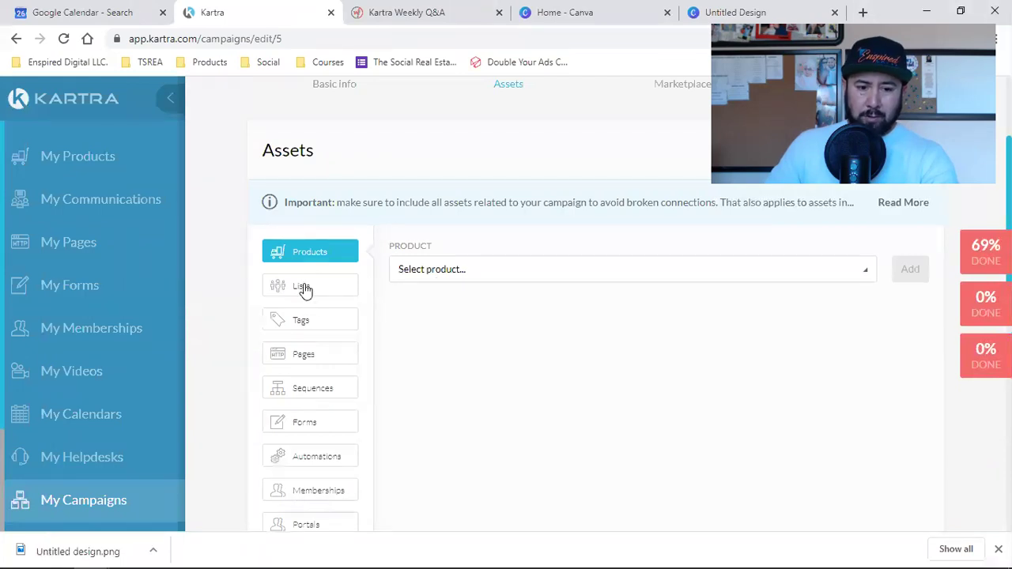
click(304, 288)
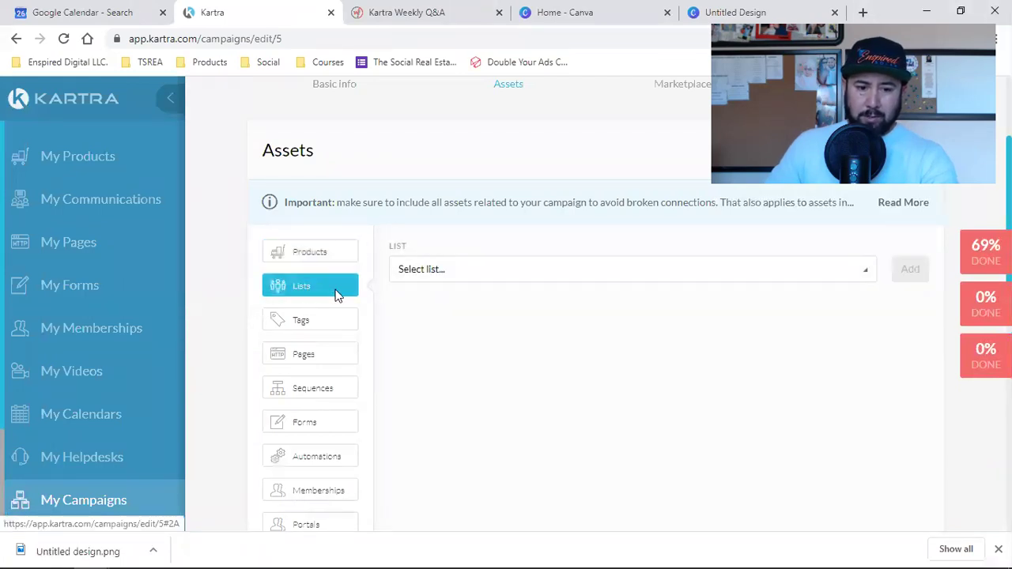
click(433, 273)
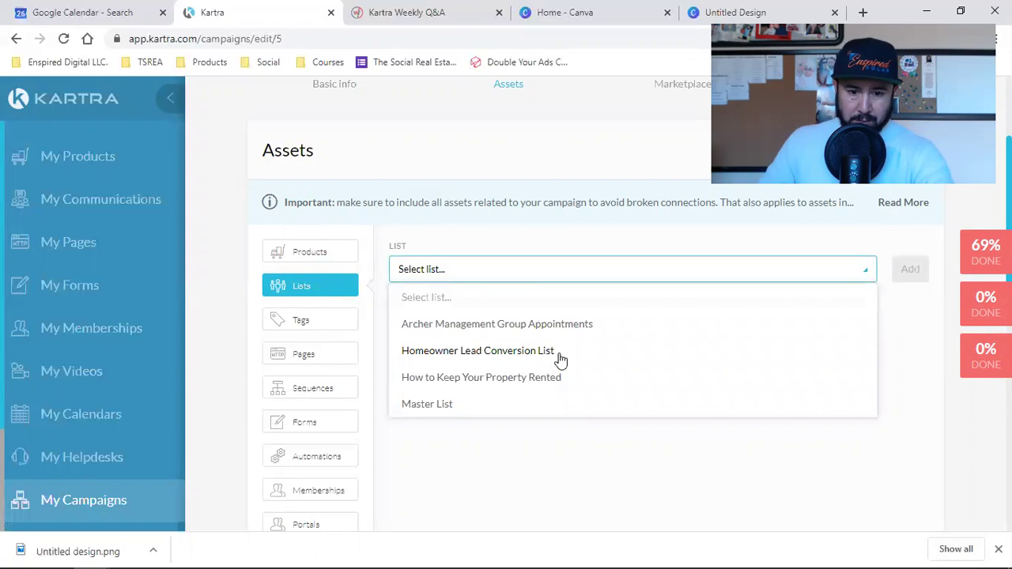
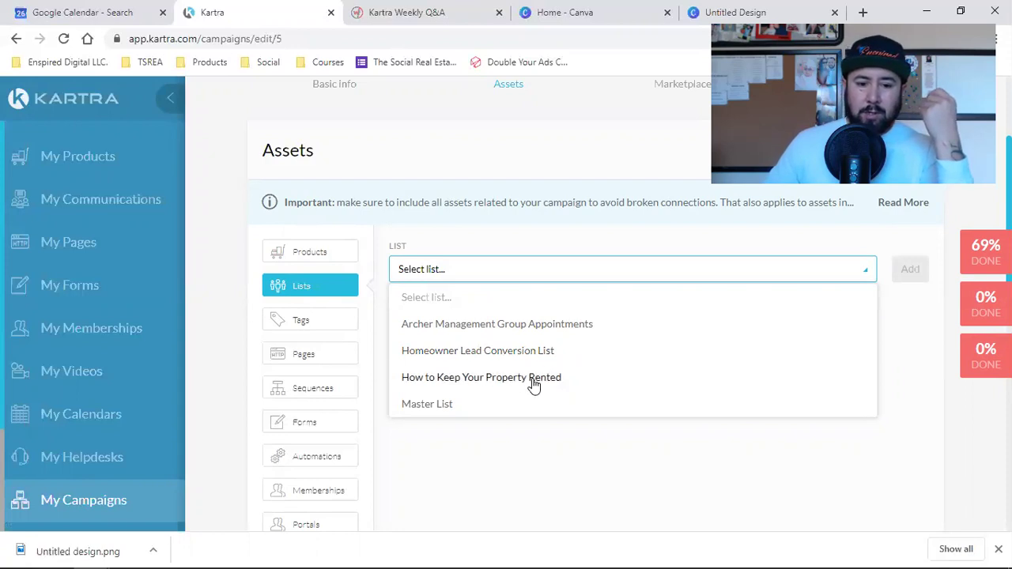
Add the How to Keep Your Property Rented list and the archermanagement.group New Lead Magnet page.
click(533, 384)
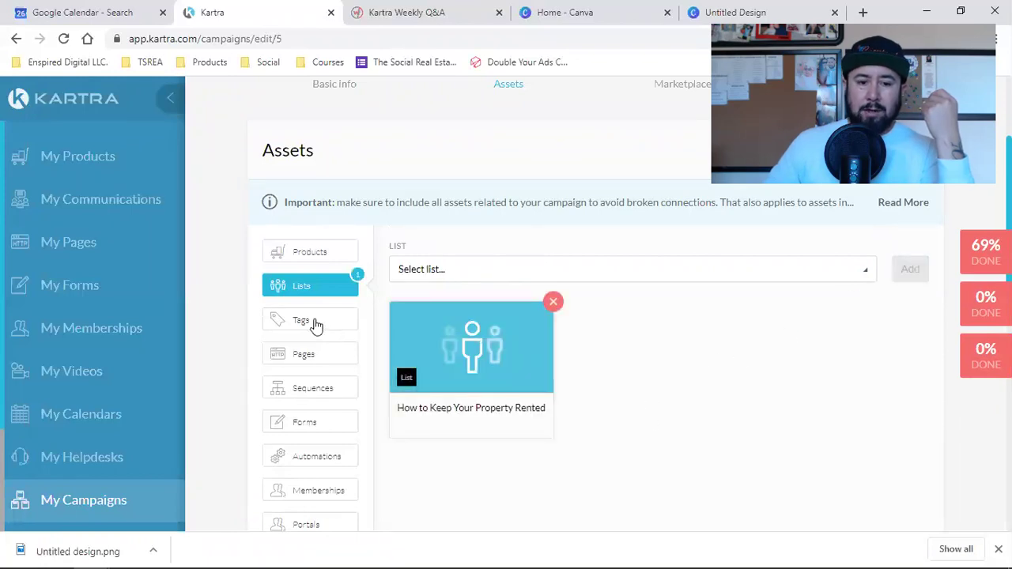
click(320, 356)
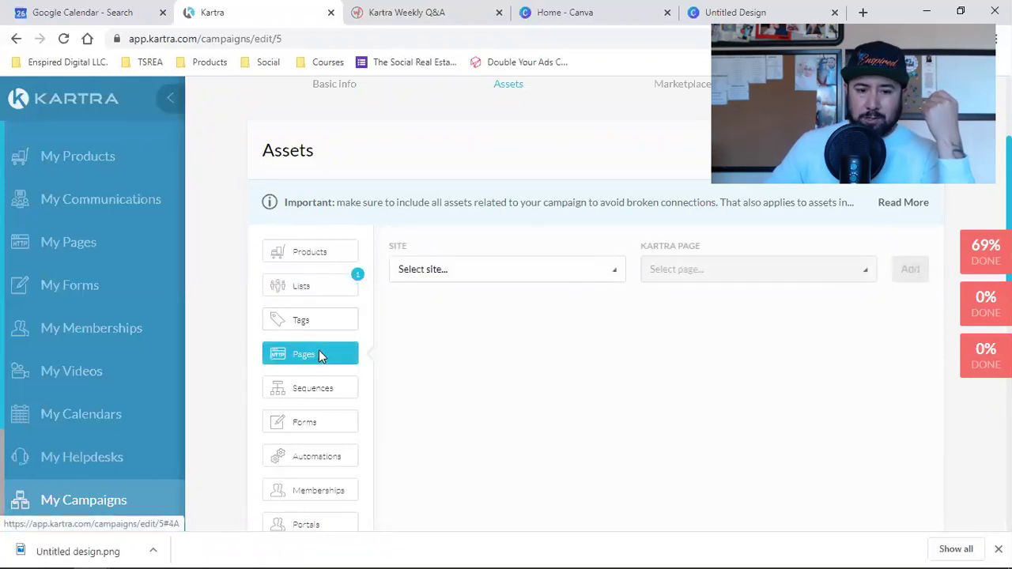
click(452, 275)
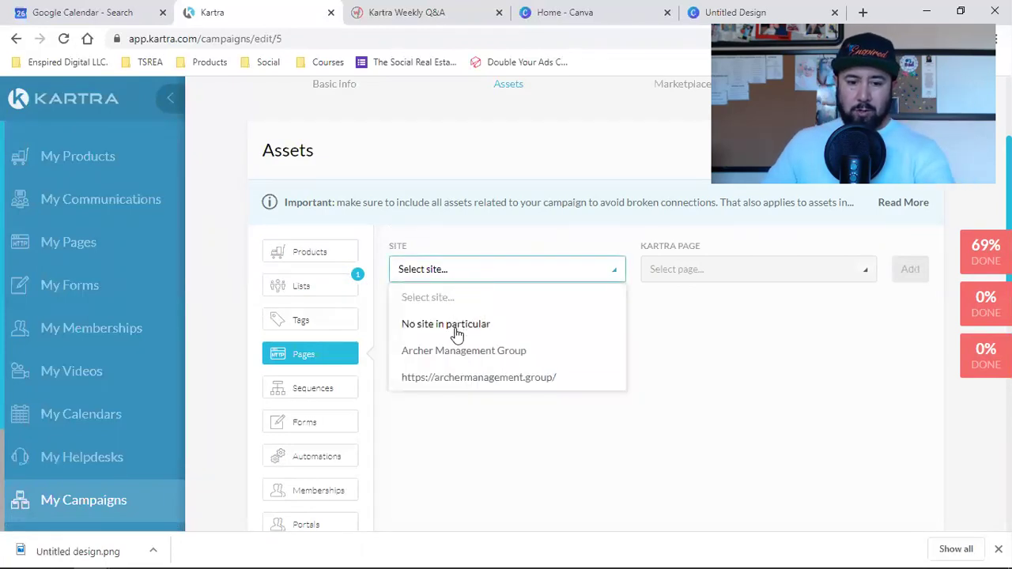
click(461, 386)
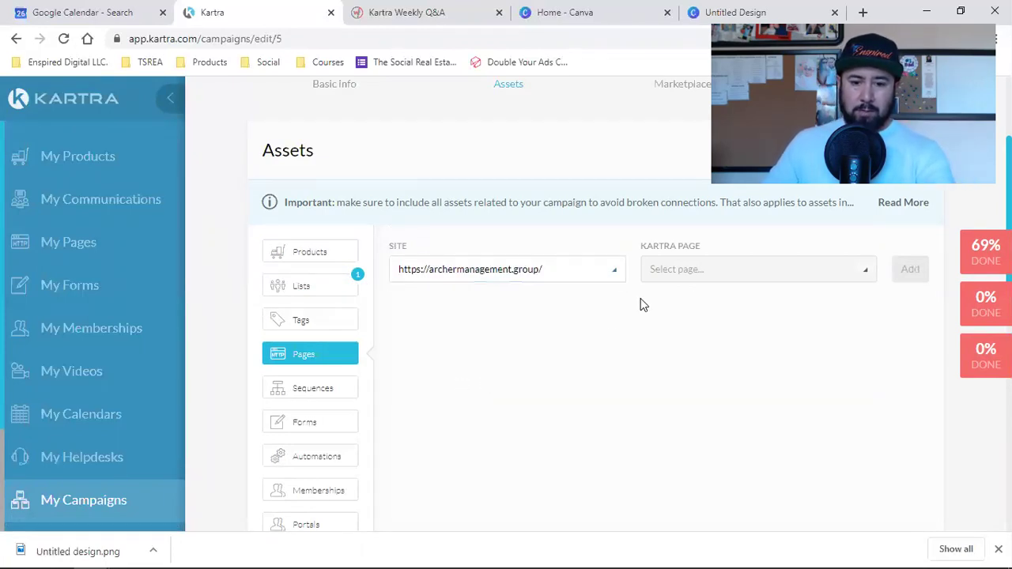
click(709, 281)
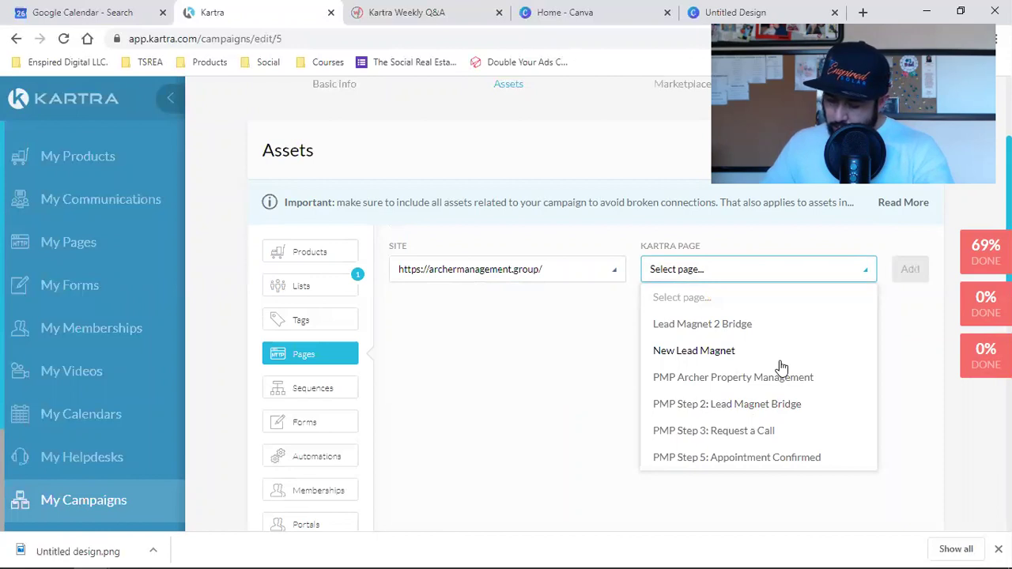
click(708, 352)
click(908, 271)
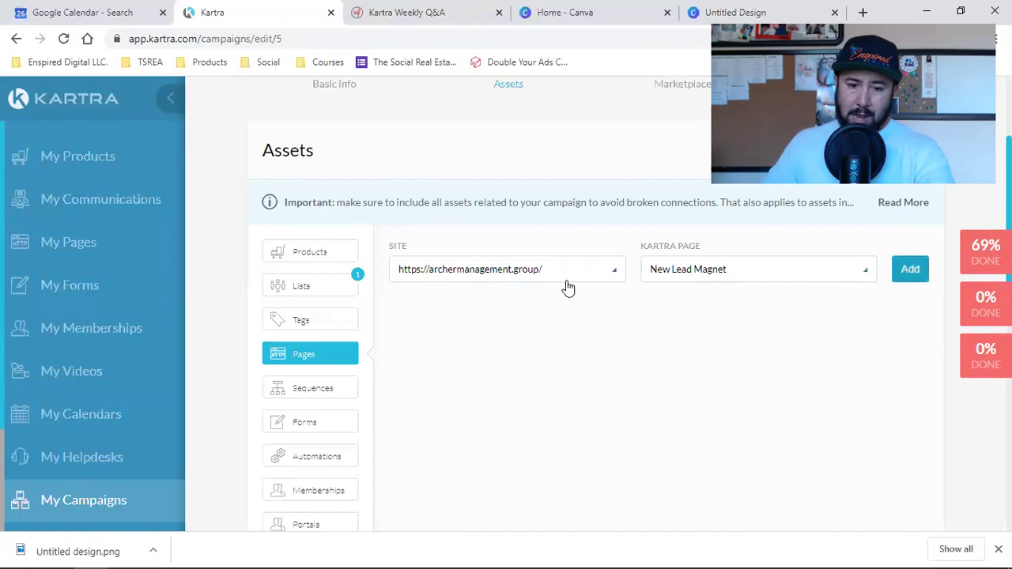
Add the PMP Step 2: Lead Magnet Bridge and PMP Step 3: Request a Call pages.
click(480, 271)
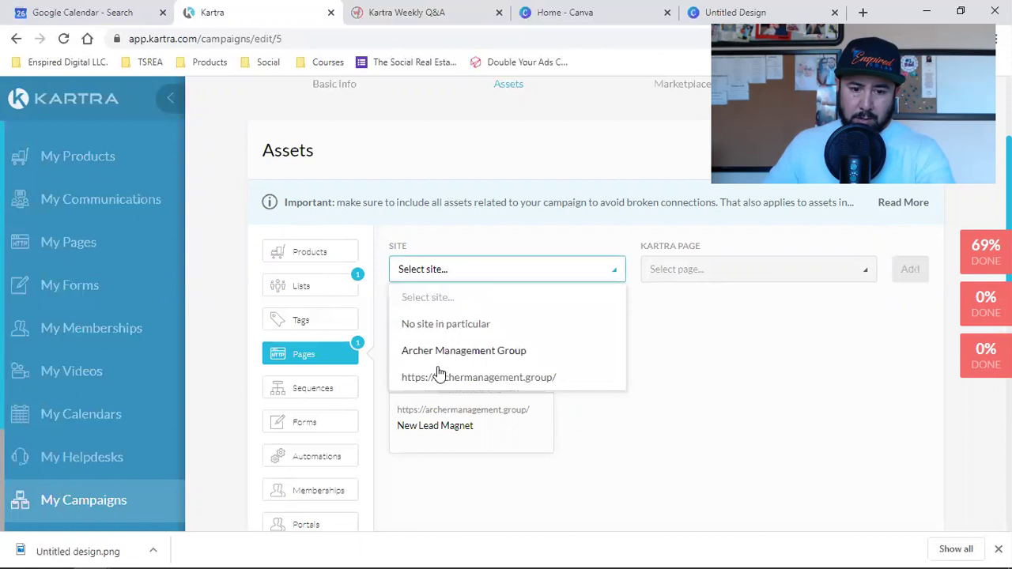
click(481, 377)
click(695, 271)
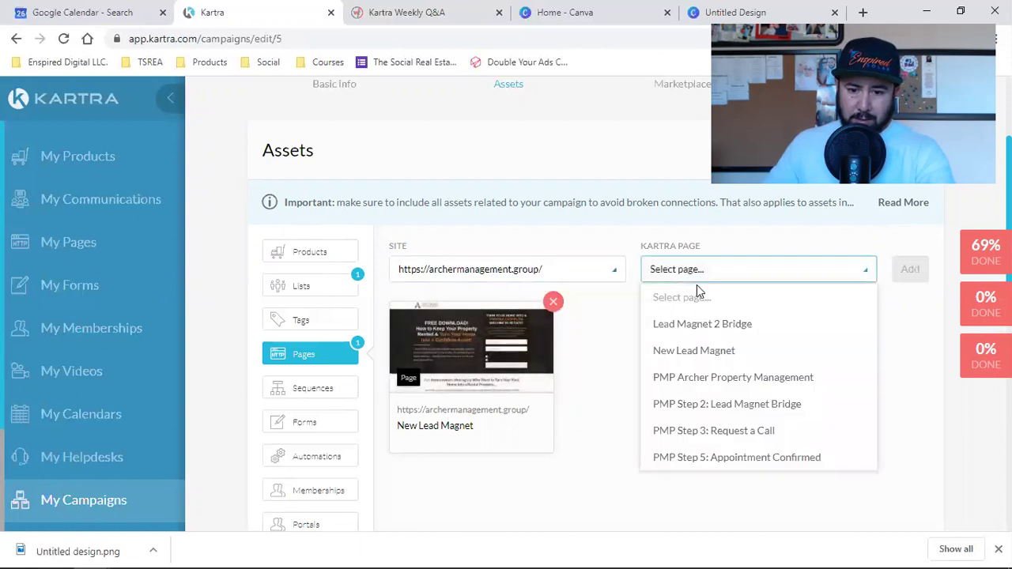
click(718, 411)
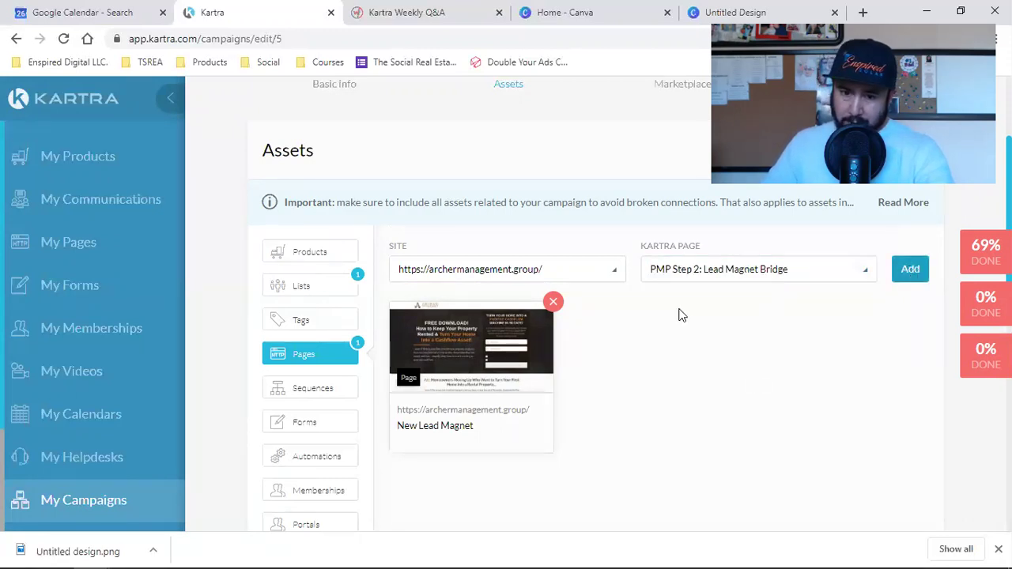
click(476, 271)
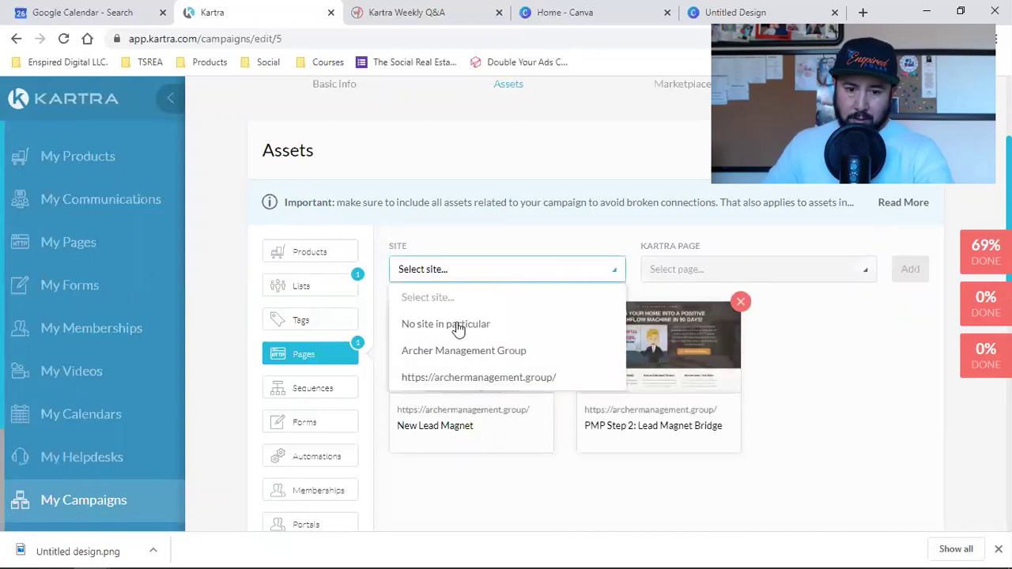
click(423, 377)
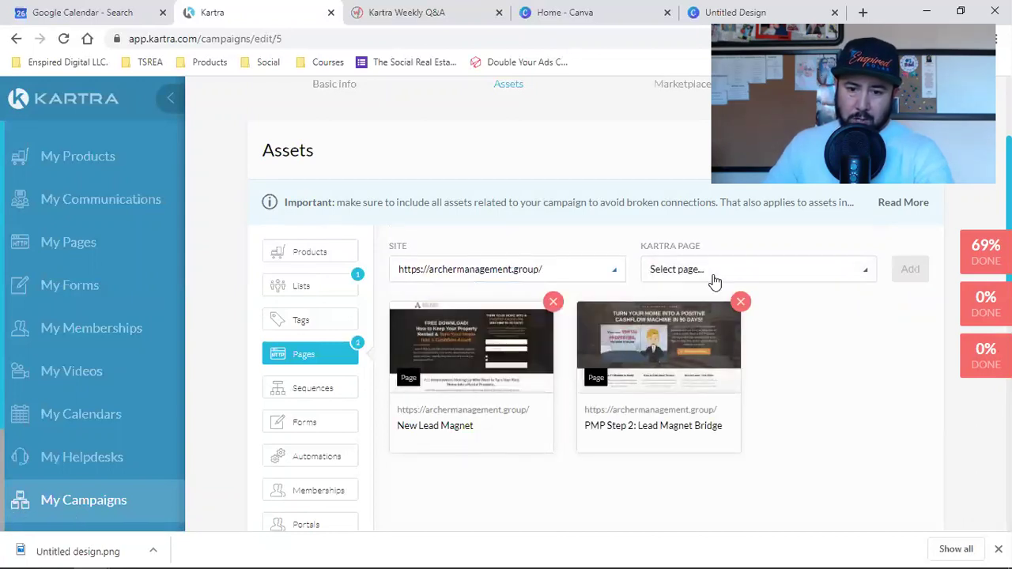
click(714, 273)
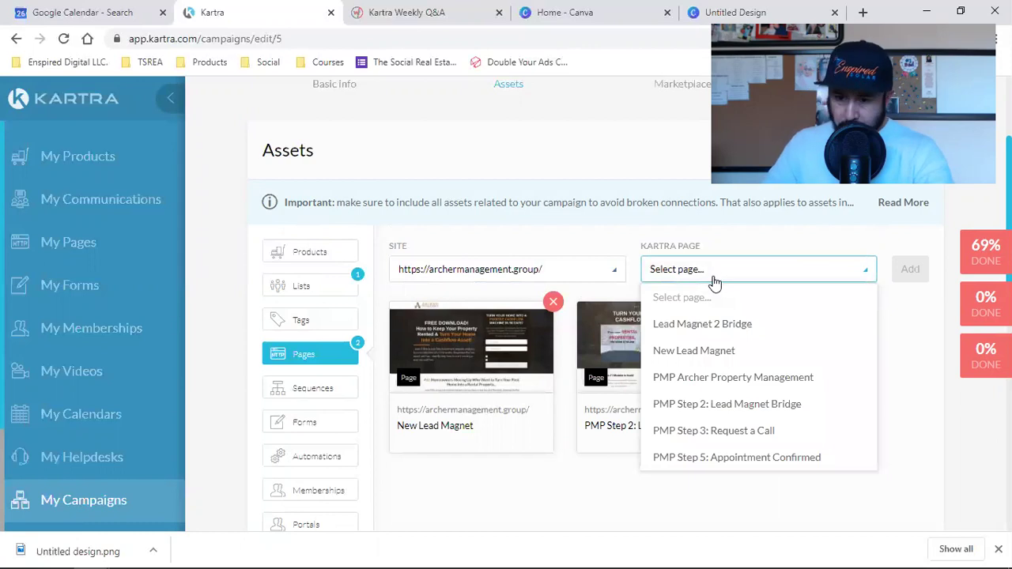
click(706, 431)
click(910, 269)
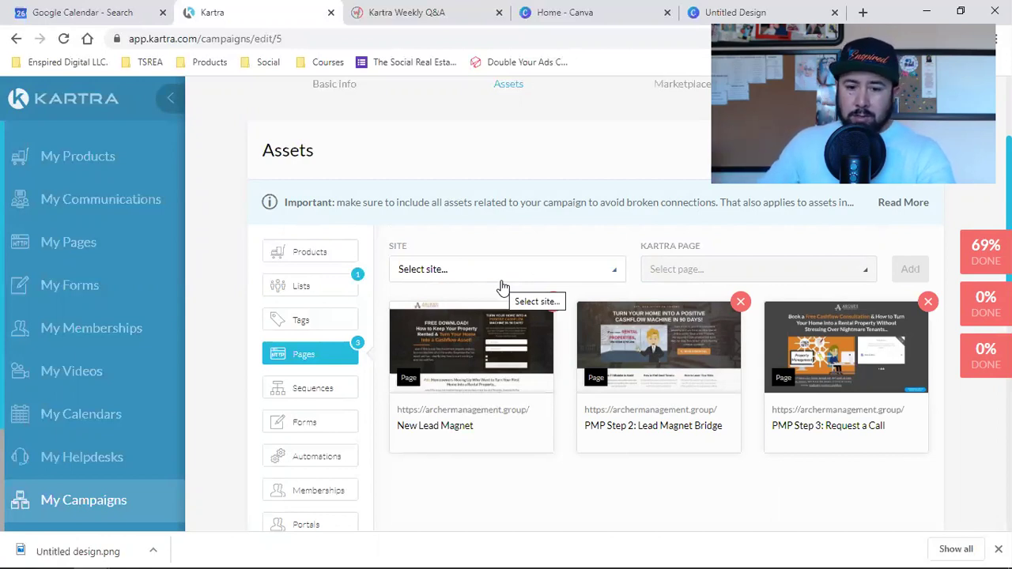
Add the PMP Step 5: Appointment Confirmed page from archermanagement.group.
click(464, 269)
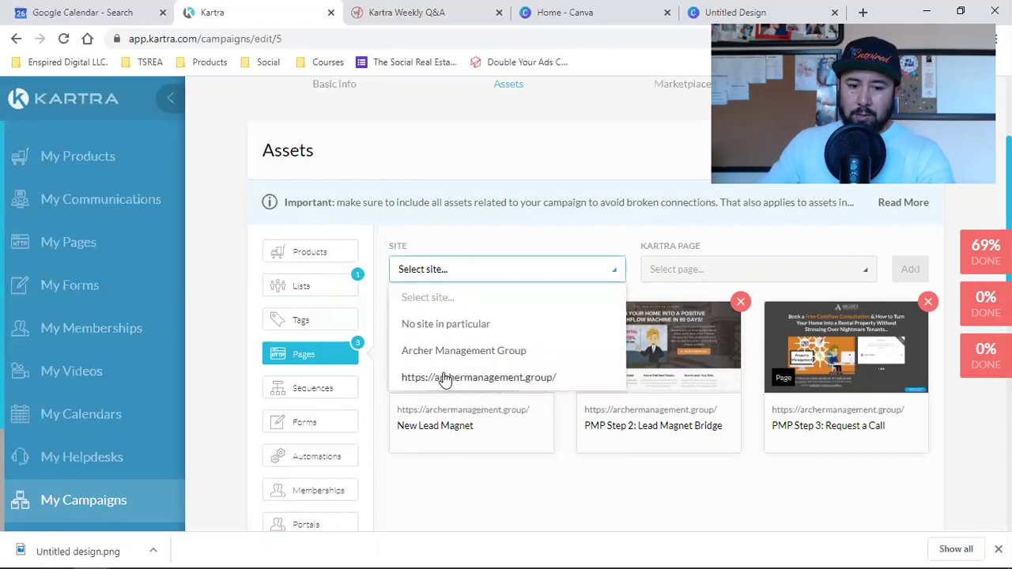
click(445, 377)
click(704, 270)
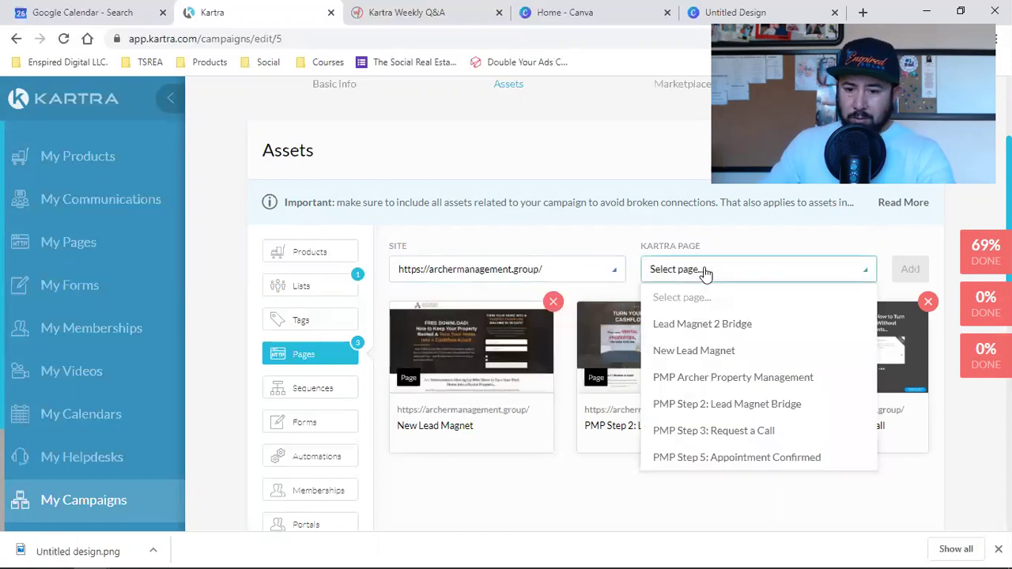
click(707, 458)
click(910, 269)
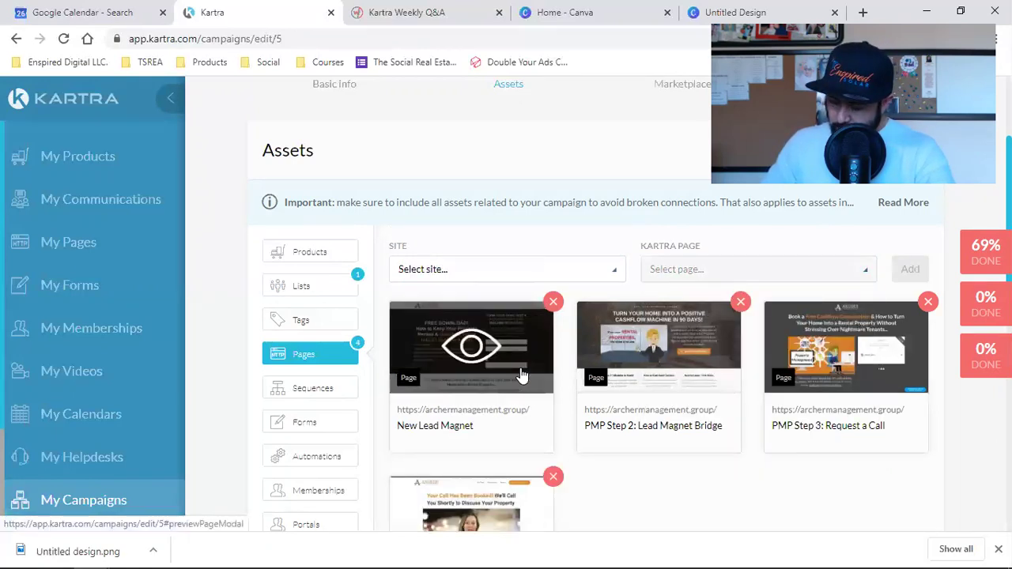
Browse the archermanagement.group page list again and close it without adding another page.
click(510, 272)
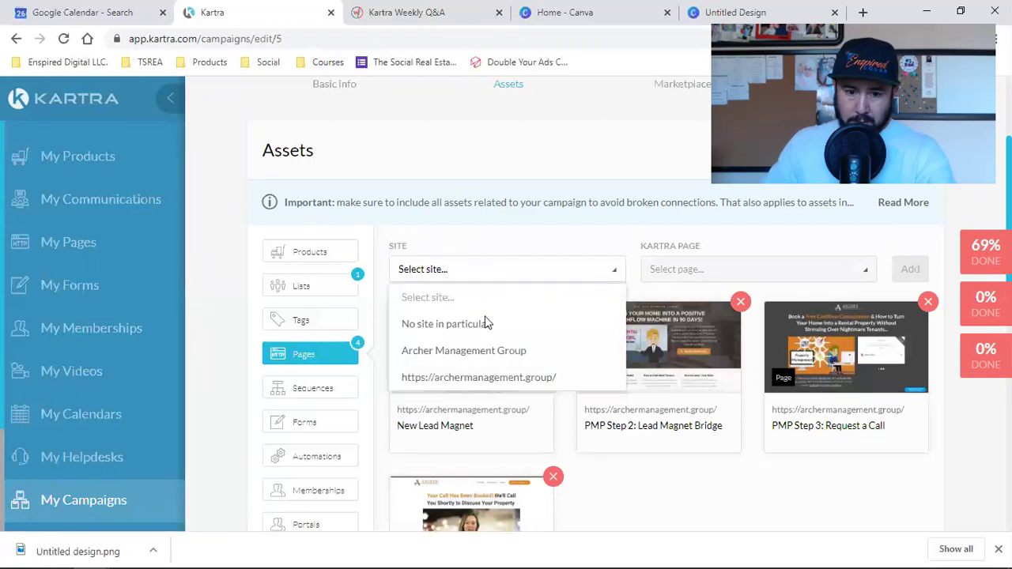
click(456, 386)
click(685, 276)
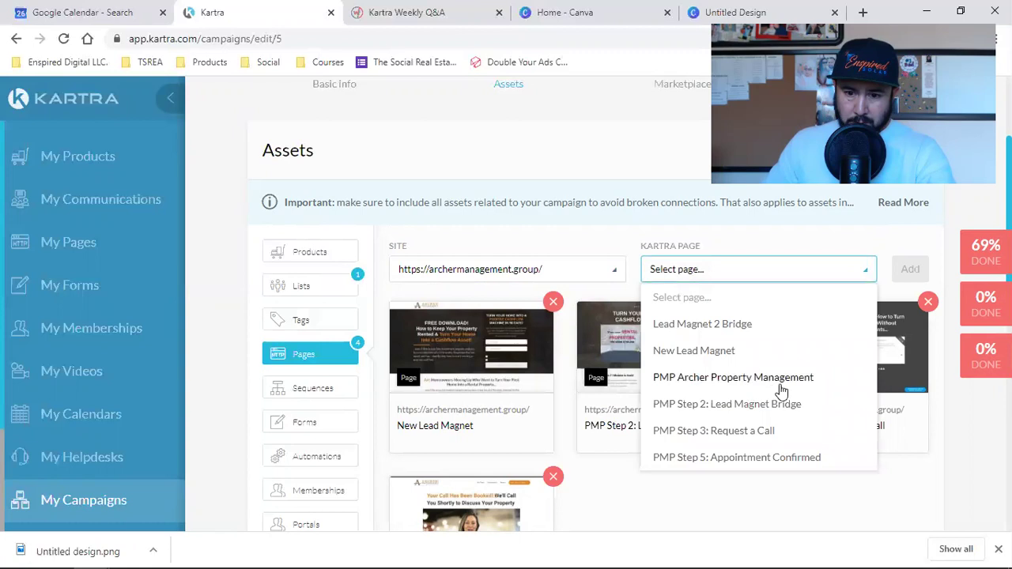
scroll(798, 342, down, 2)
scroll(799, 342, up, 2)
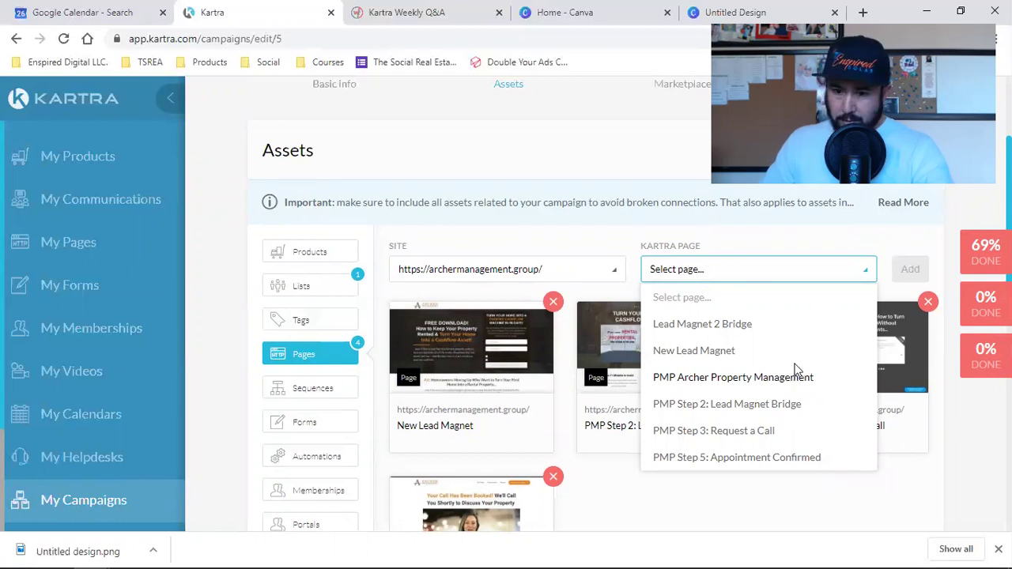
click(897, 241)
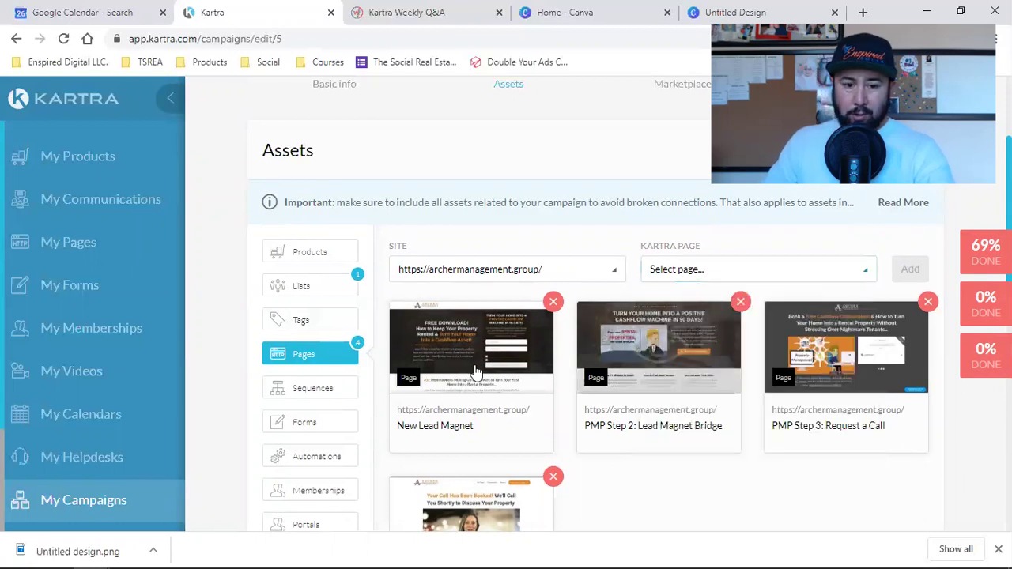
Add the appointment-booking sequence to the campaign assets.
click(320, 387)
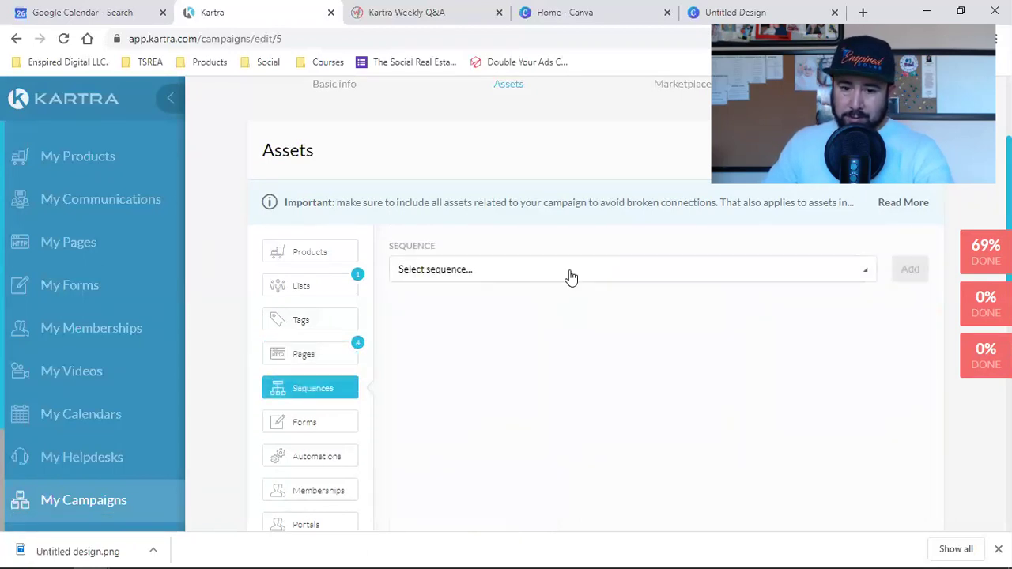
click(565, 272)
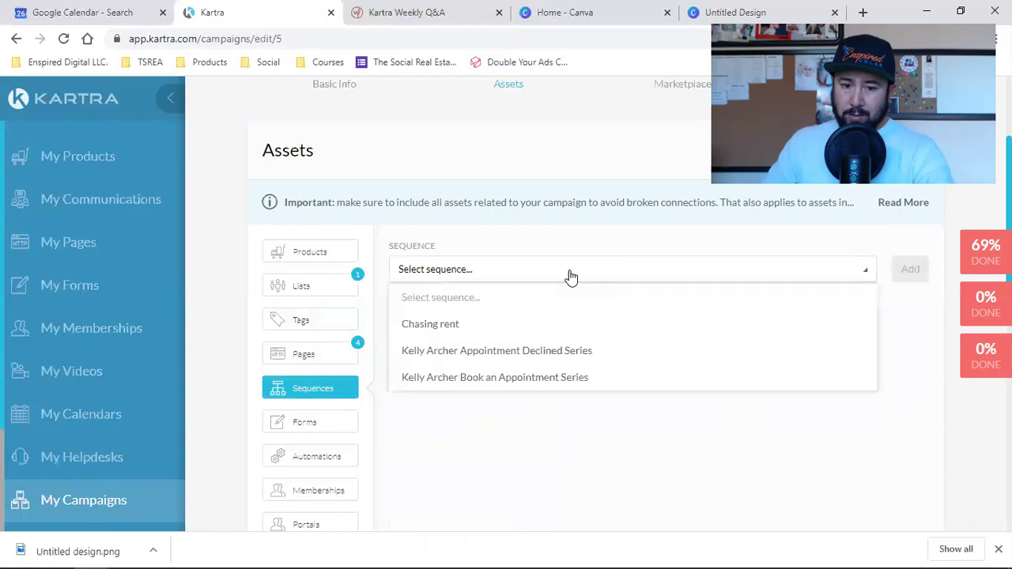
click(483, 379)
click(905, 268)
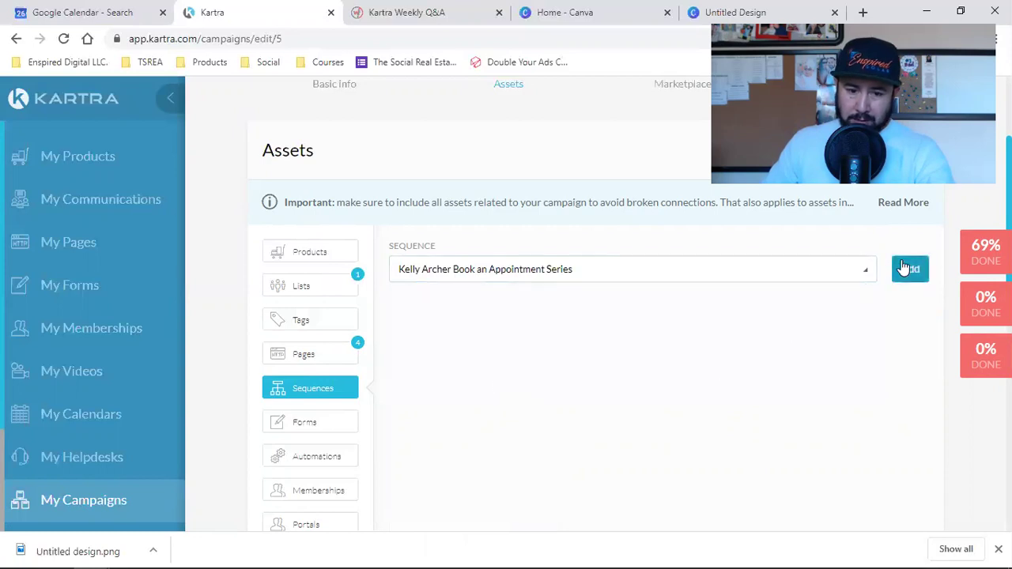
Select the Turn Your Home to a Rental form under form assets.
click(320, 428)
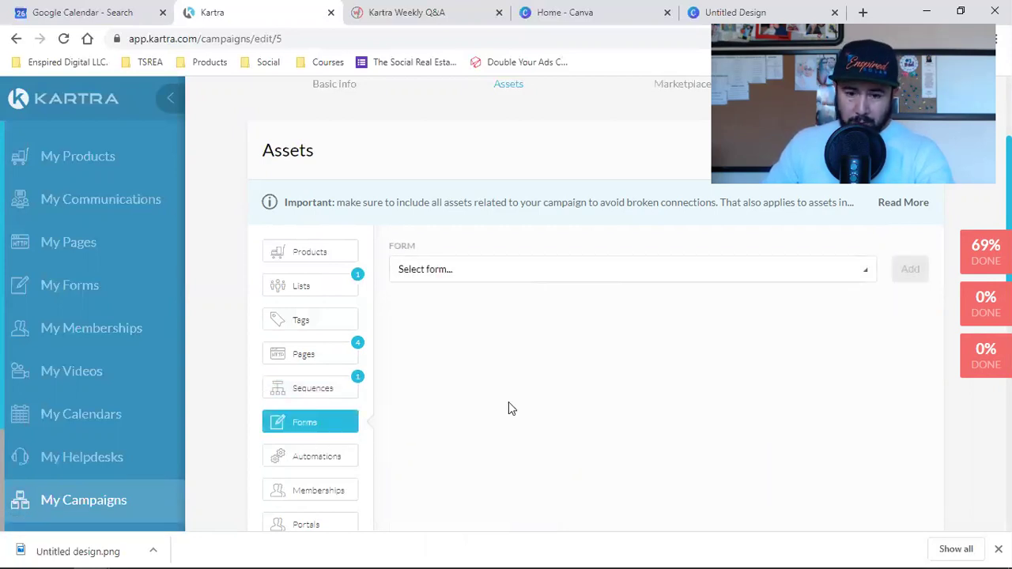
click(577, 278)
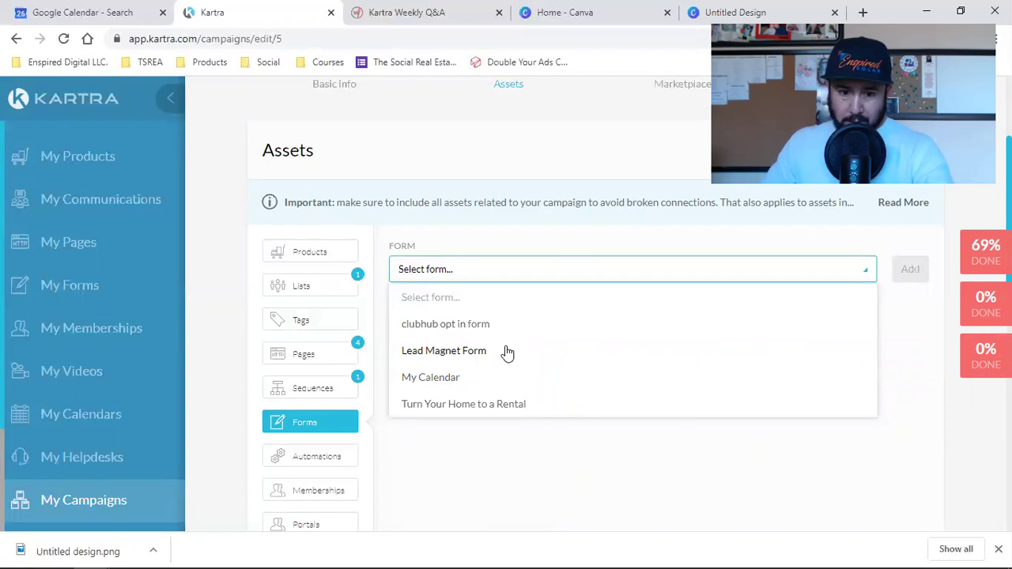
click(454, 403)
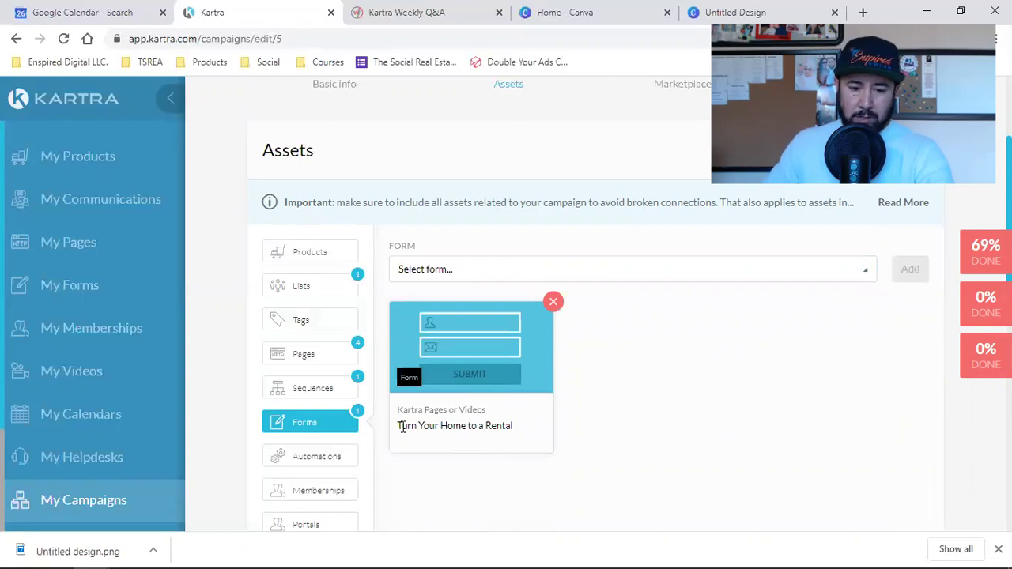
scroll(313, 377, down, 2)
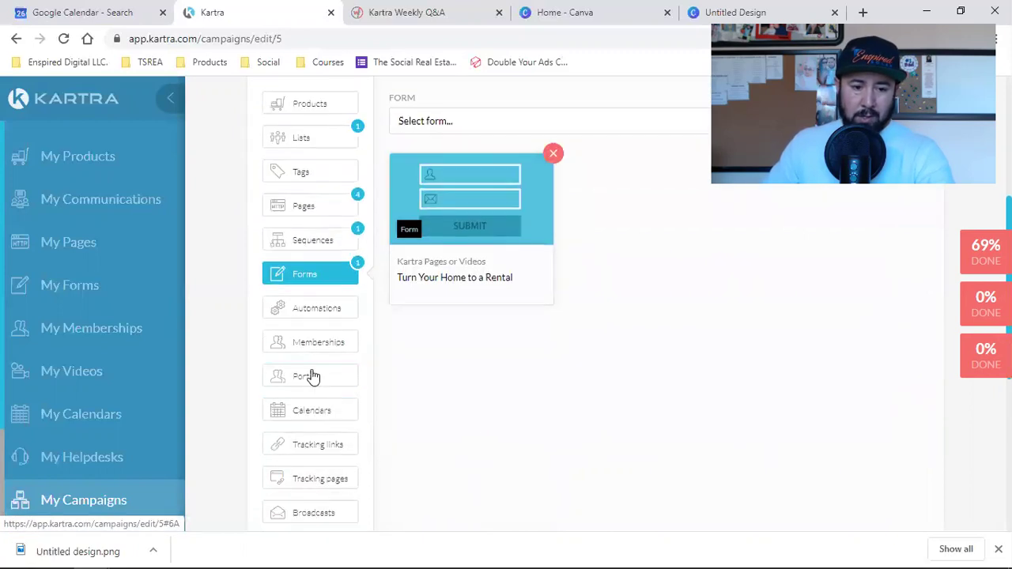
Add the Archer Management Group calendar under Calendars.
click(289, 413)
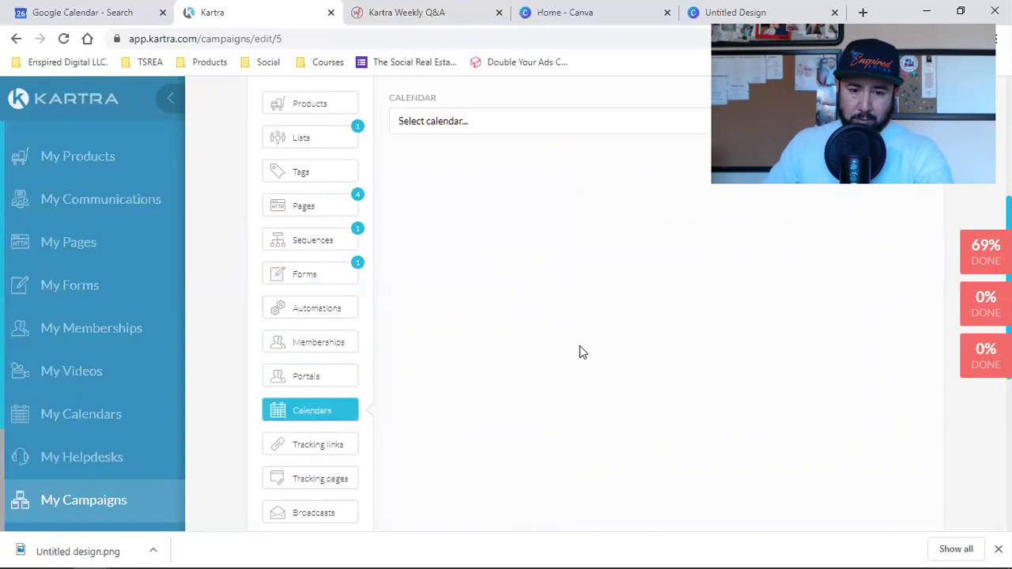
scroll(579, 345, up, 4)
click(436, 427)
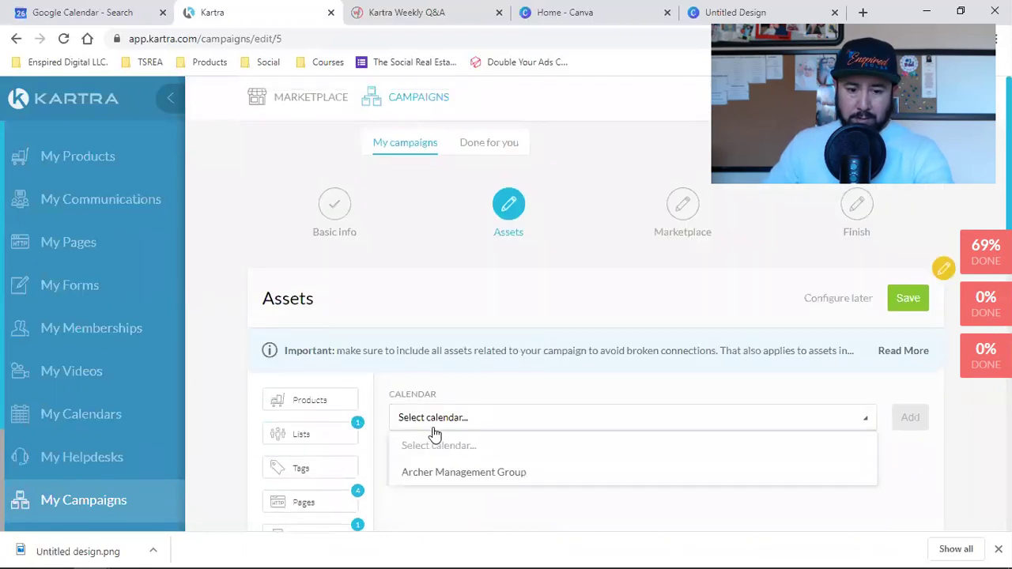
click(443, 472)
click(909, 418)
scroll(631, 335, down, 4)
scroll(631, 335, down, 1)
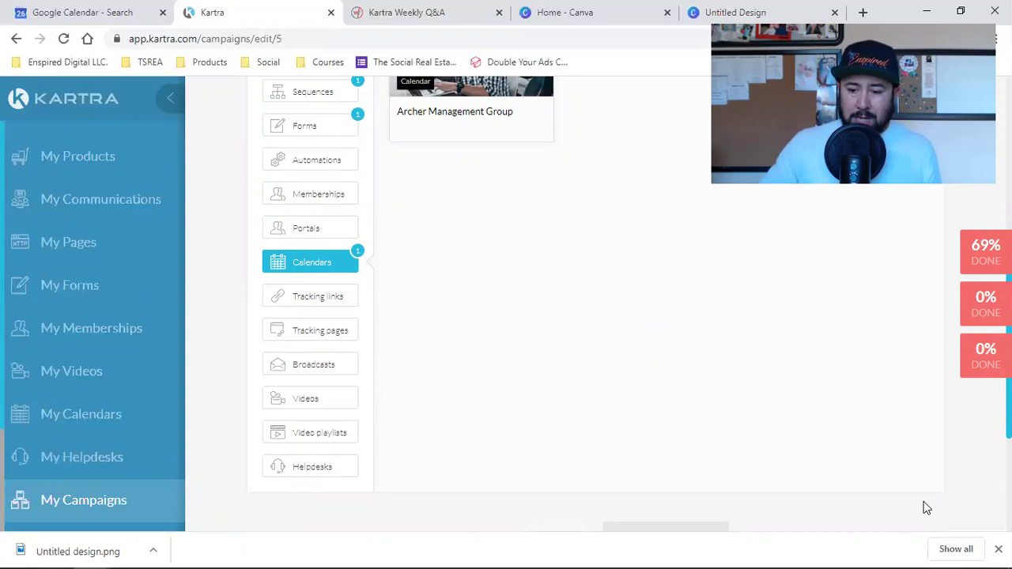
click(998, 548)
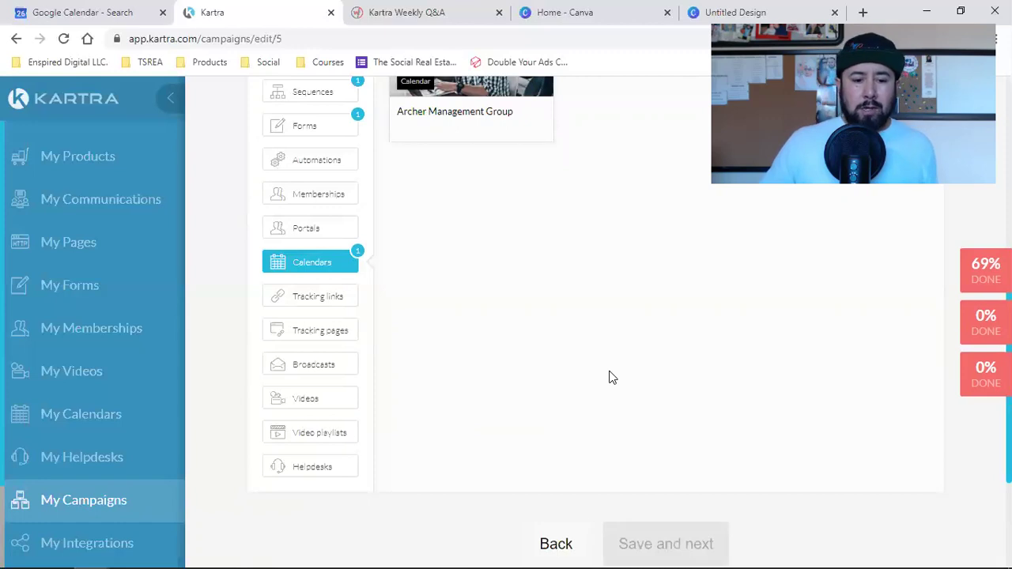
scroll(609, 377, up, 4)
scroll(609, 377, up, 2)
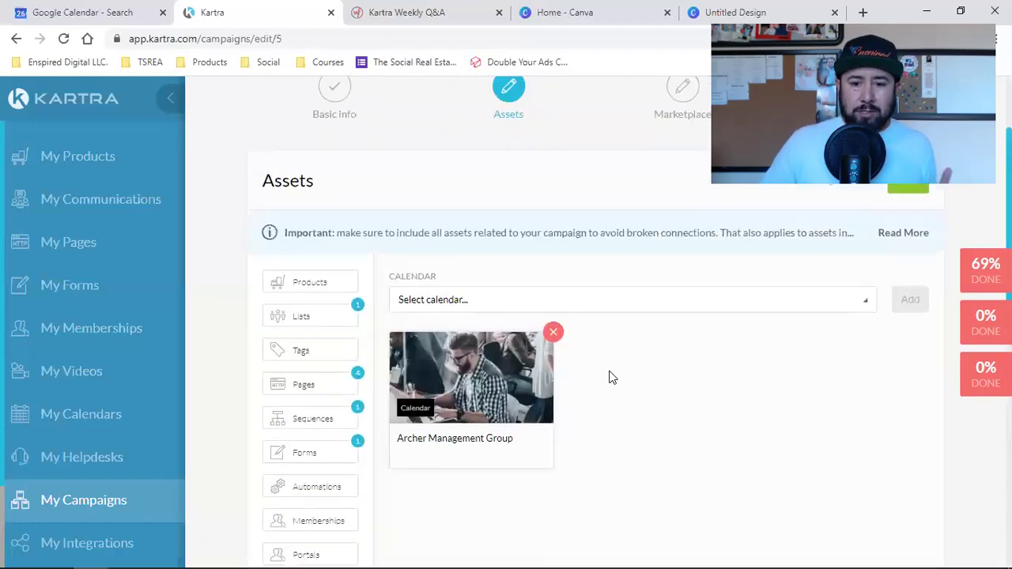
Save the asset selection and advance to the marketplace step.
click(909, 299)
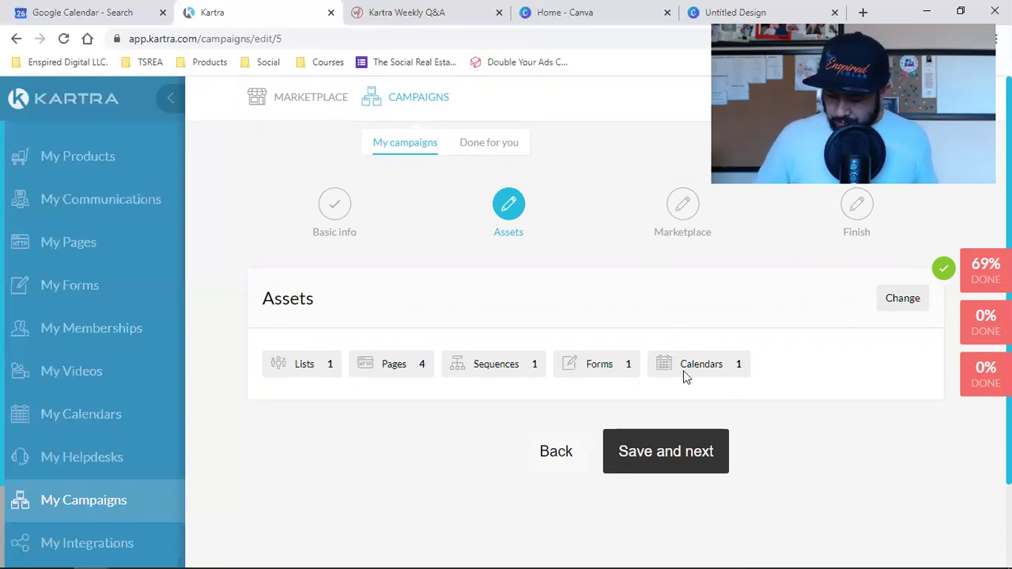
click(666, 459)
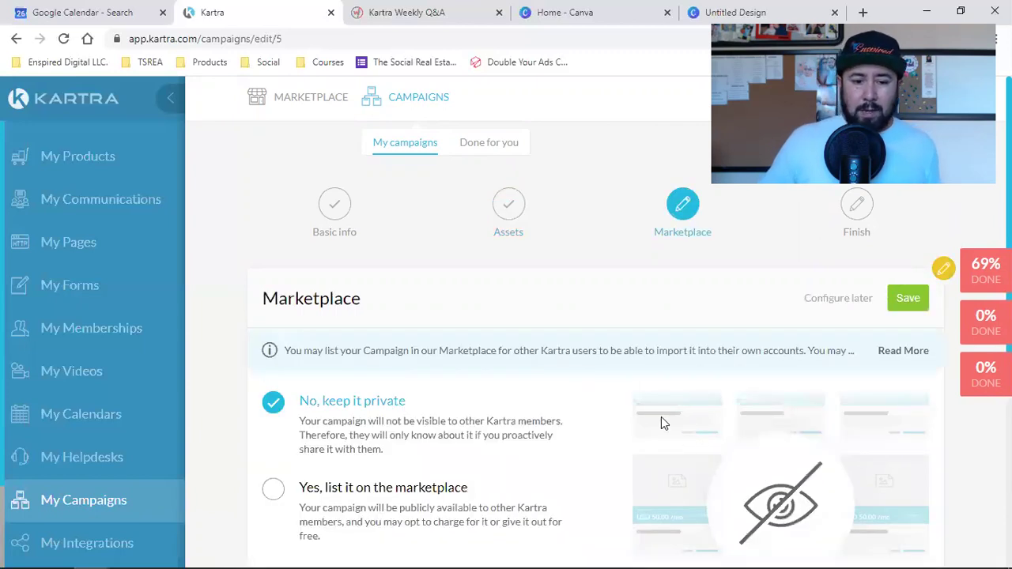
scroll(397, 419, down, 2)
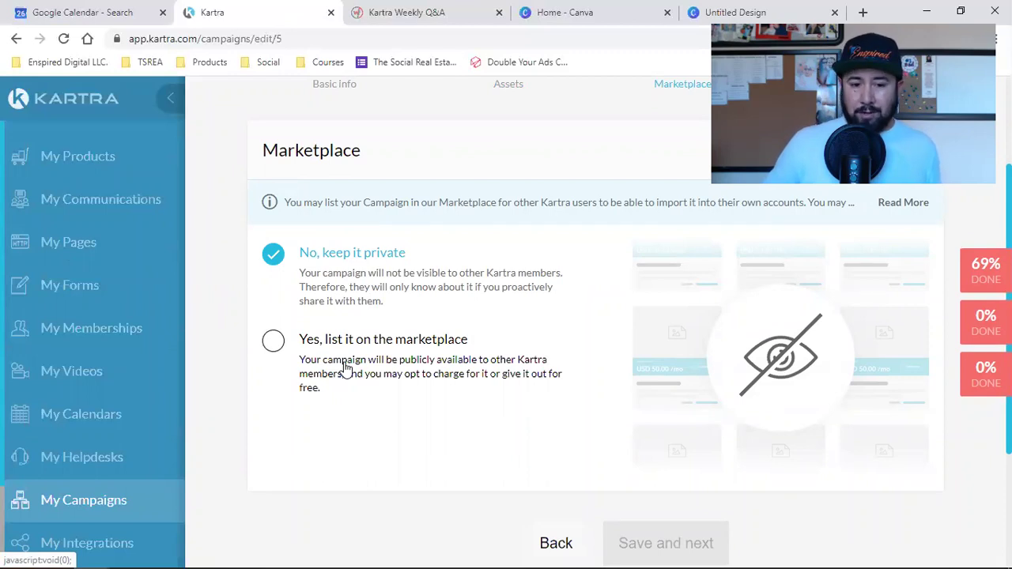
scroll(346, 367, up, 2)
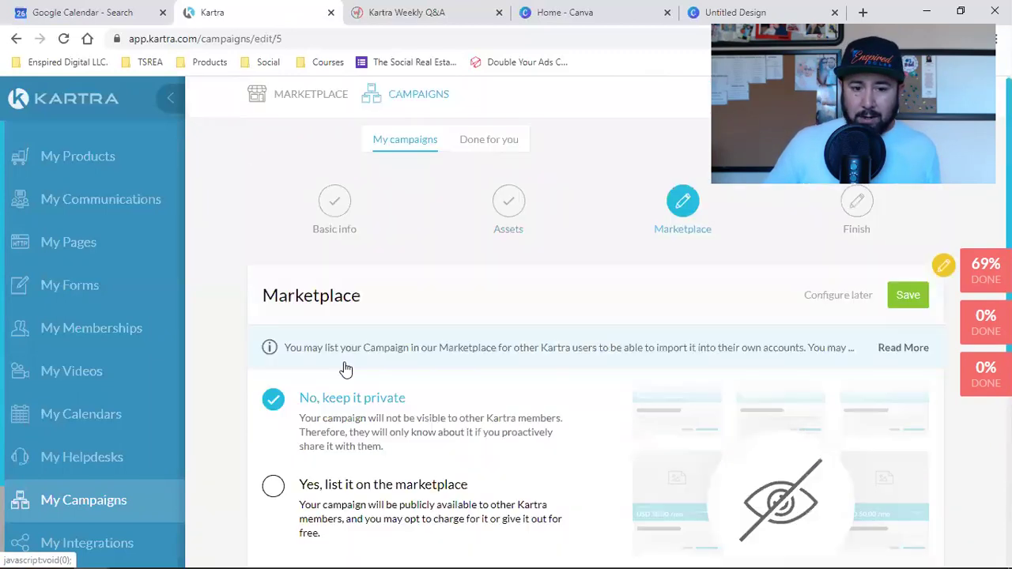
Keep the campaign private with 'No, keep it private' and finish creating it.
click(463, 424)
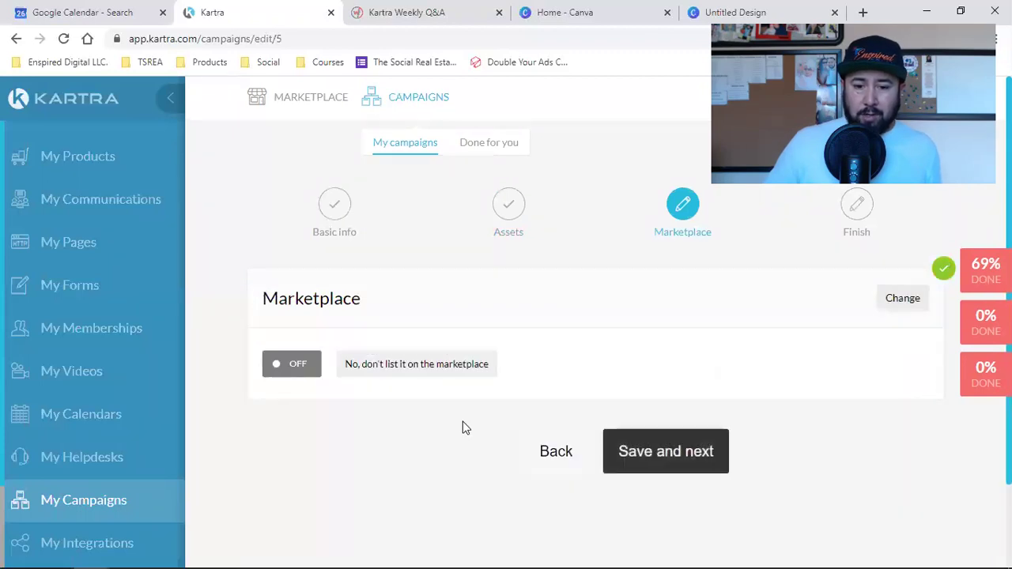
click(653, 463)
scroll(653, 461, down, 2)
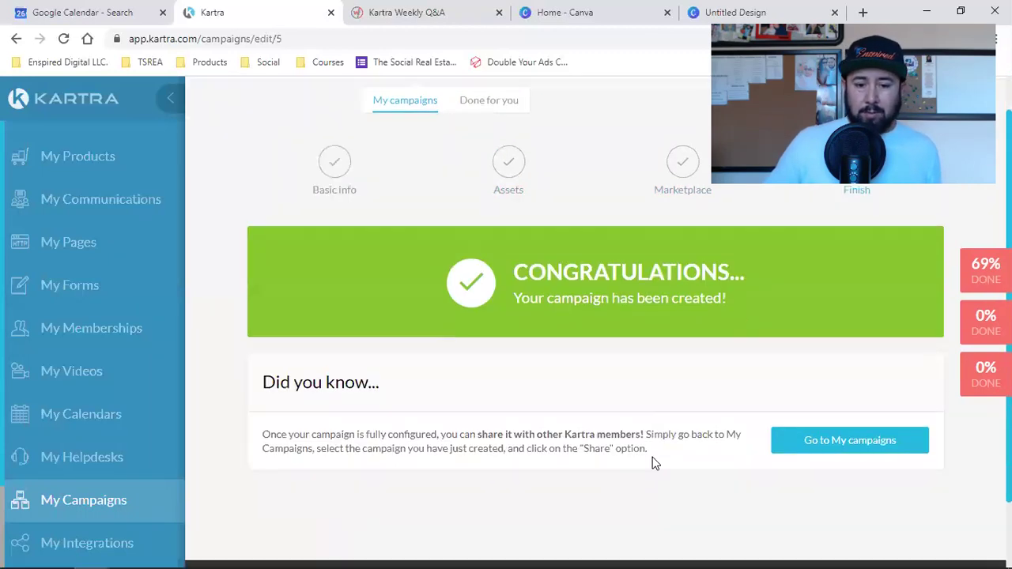
scroll(666, 455, up, 2)
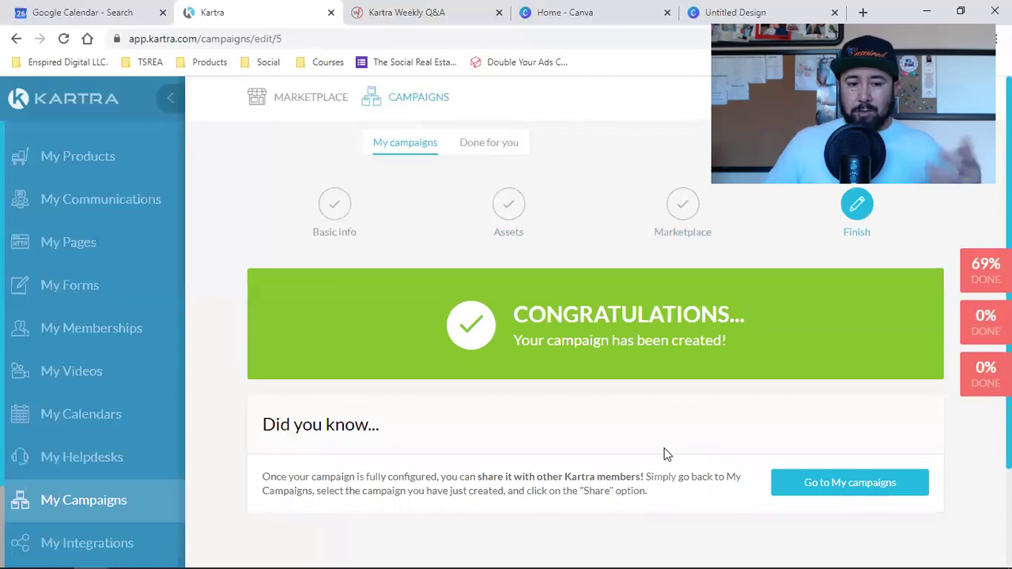
Share PMP 2 from My Campaigns, accept the terms, generate a share code and copy it.
click(76, 502)
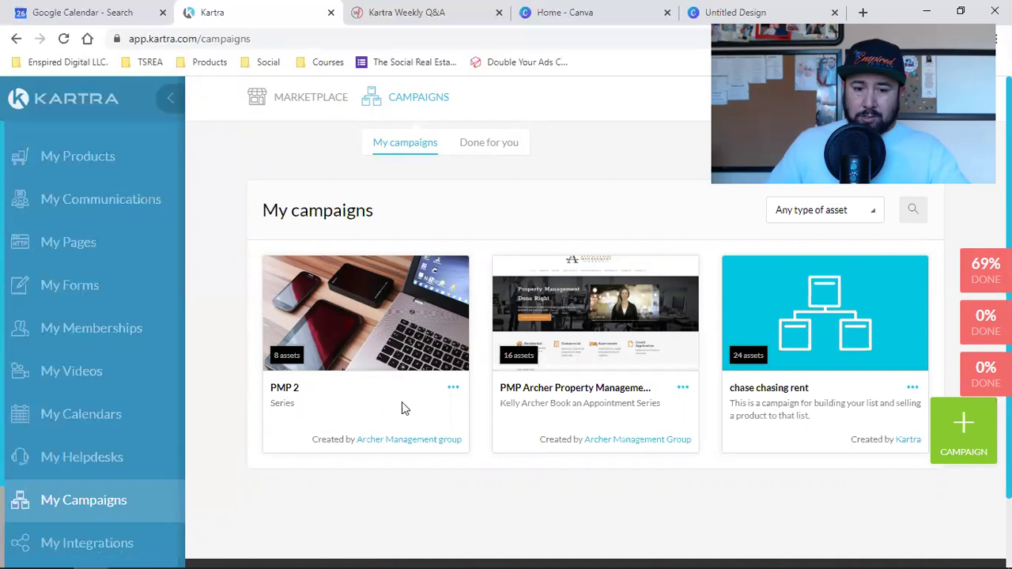
click(453, 388)
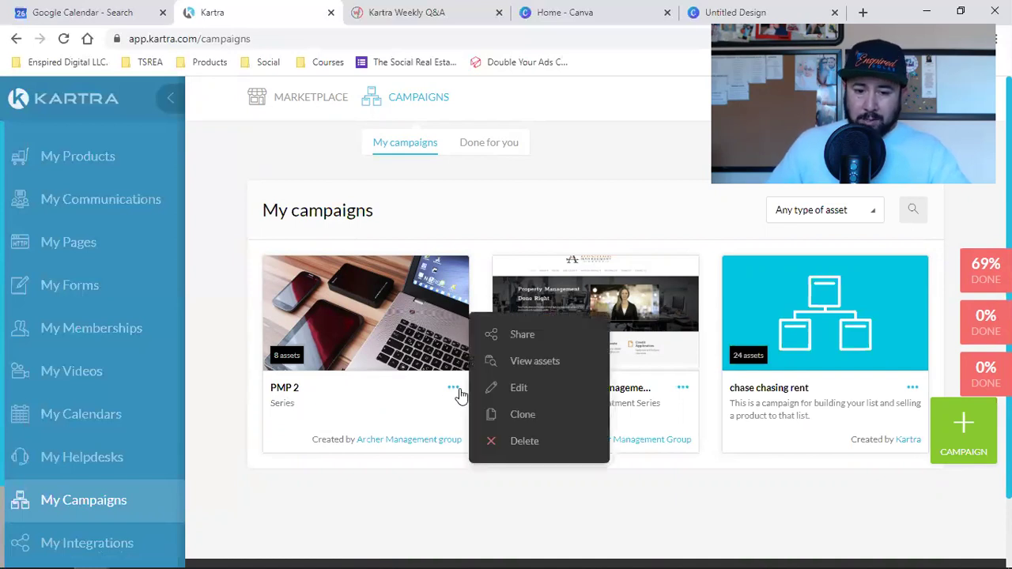
click(522, 334)
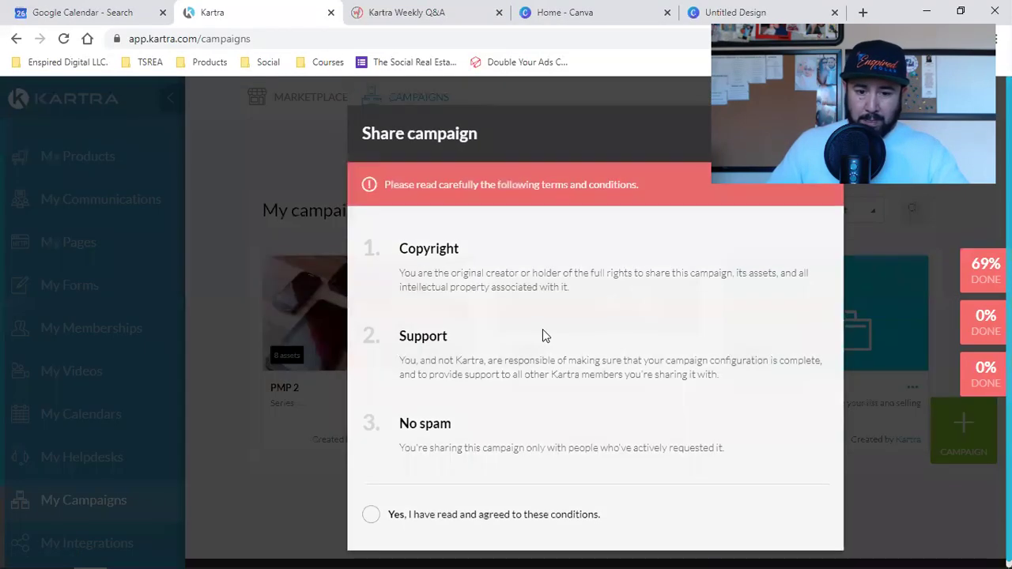
click(369, 510)
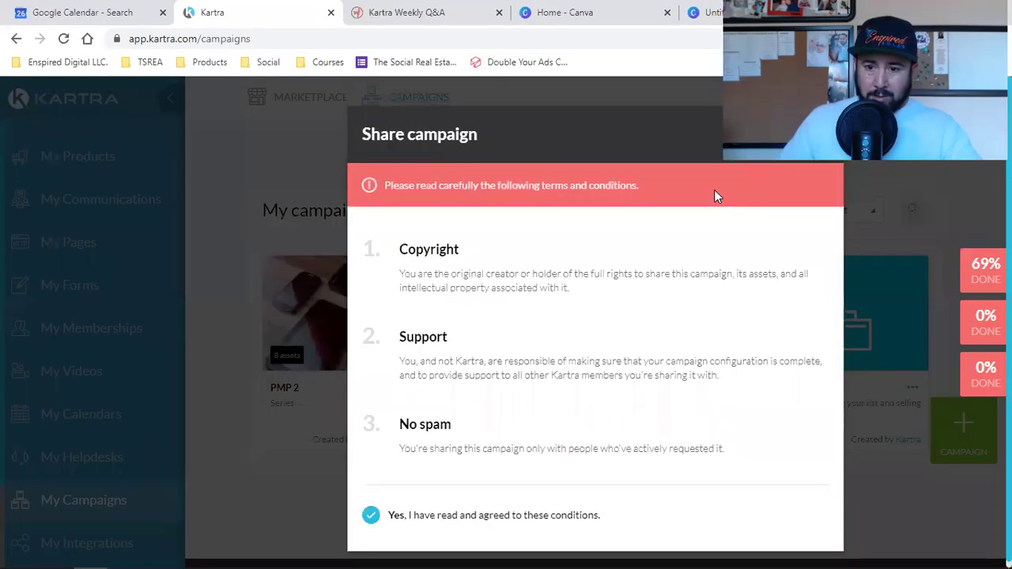
click(806, 132)
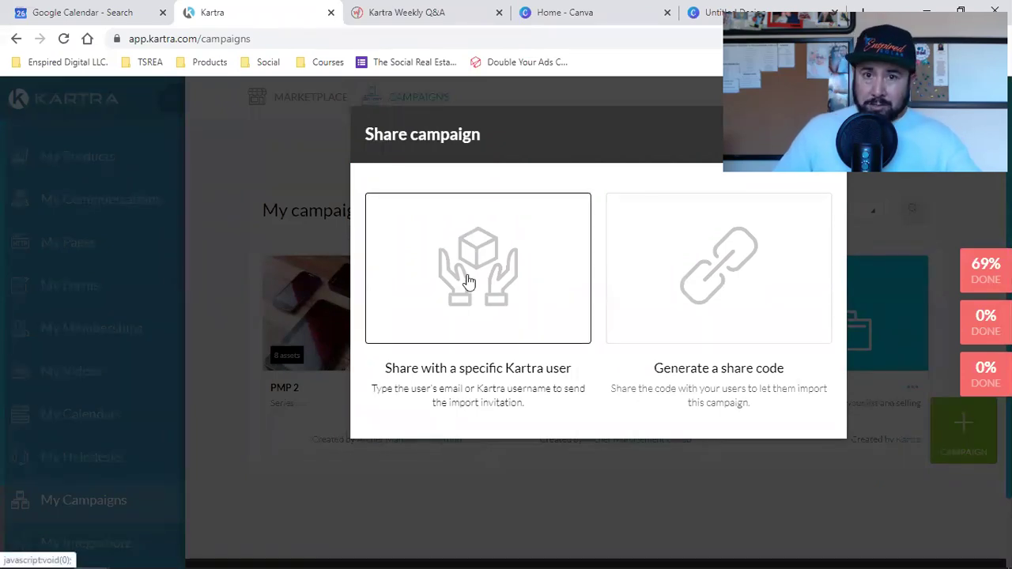
click(699, 281)
scroll(553, 427, down, 2)
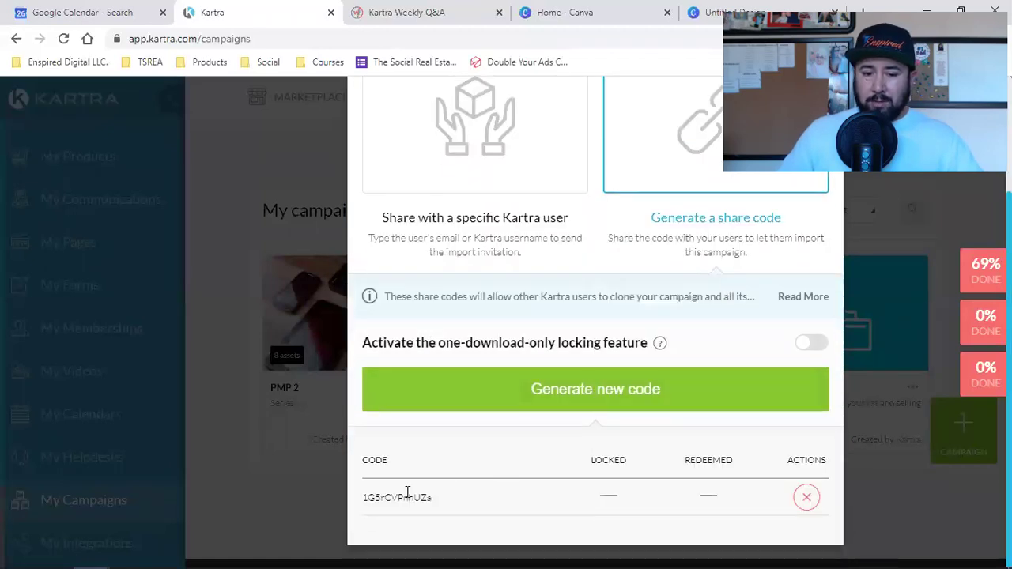
double_click(384, 498)
right_click(394, 500)
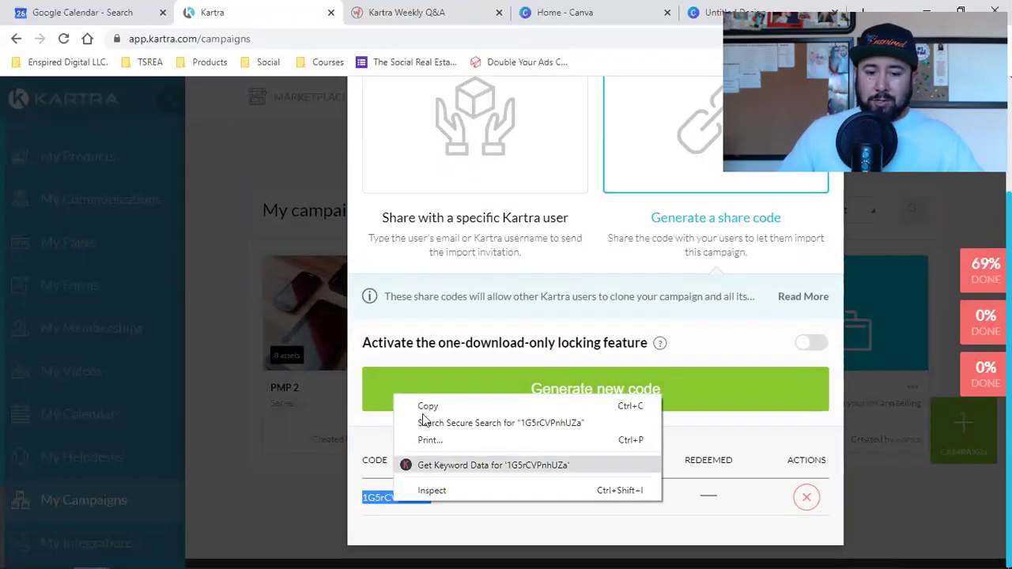
click(425, 410)
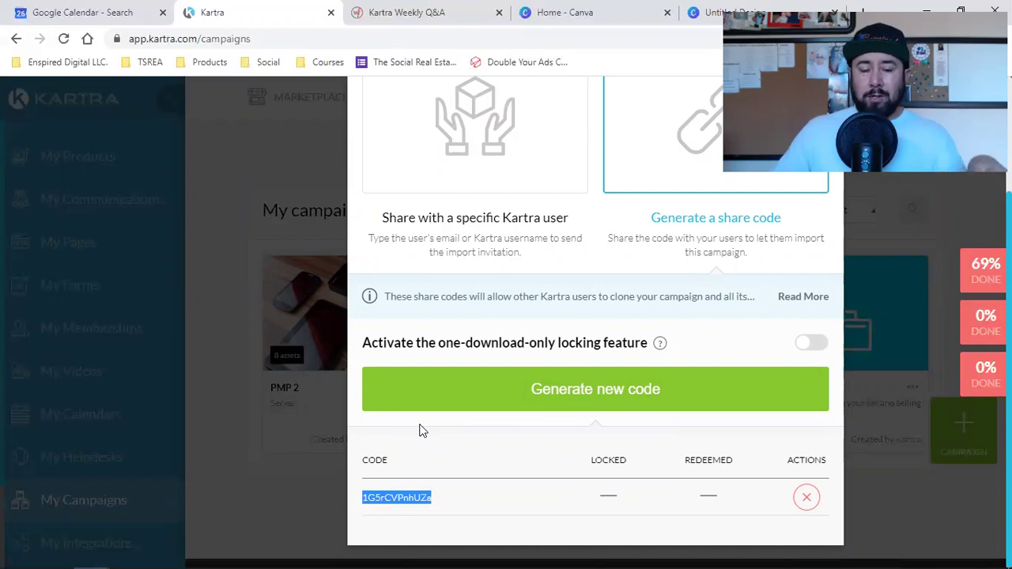
Open the Kartra Weekly Q&A bookmark in a new incognito tab, then return to Kartra.
mouse_move(91, 554)
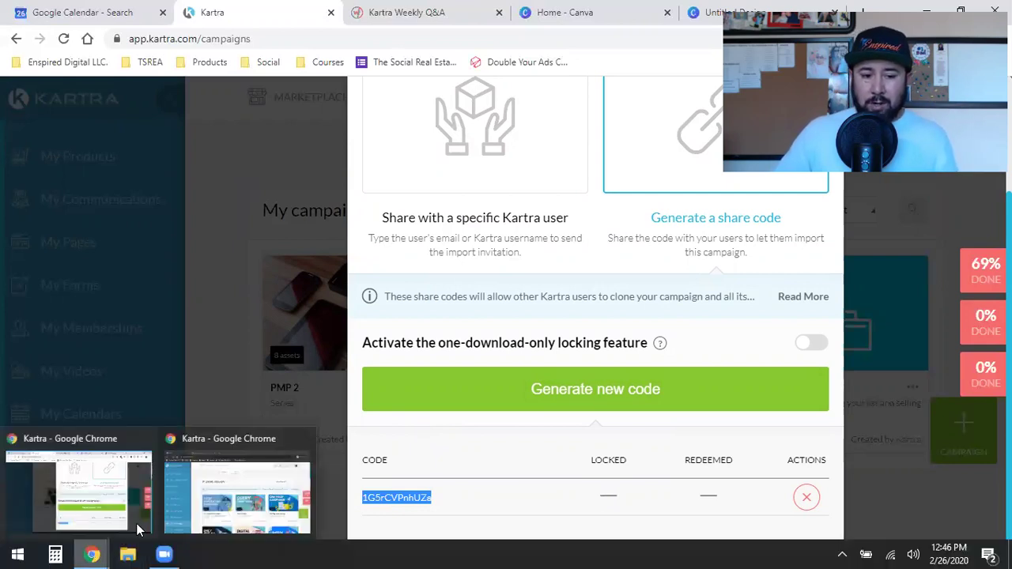
click(171, 515)
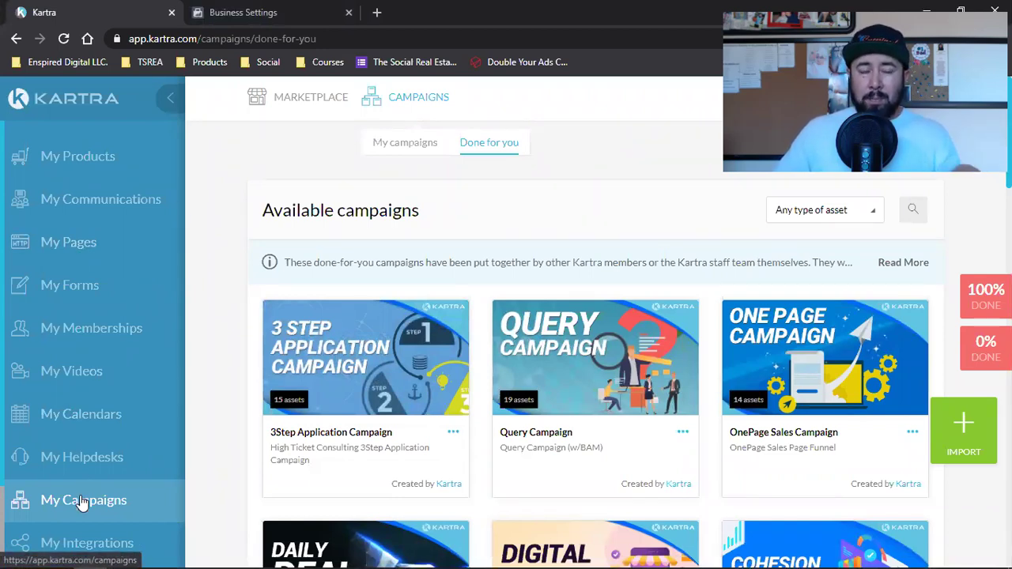
click(377, 13)
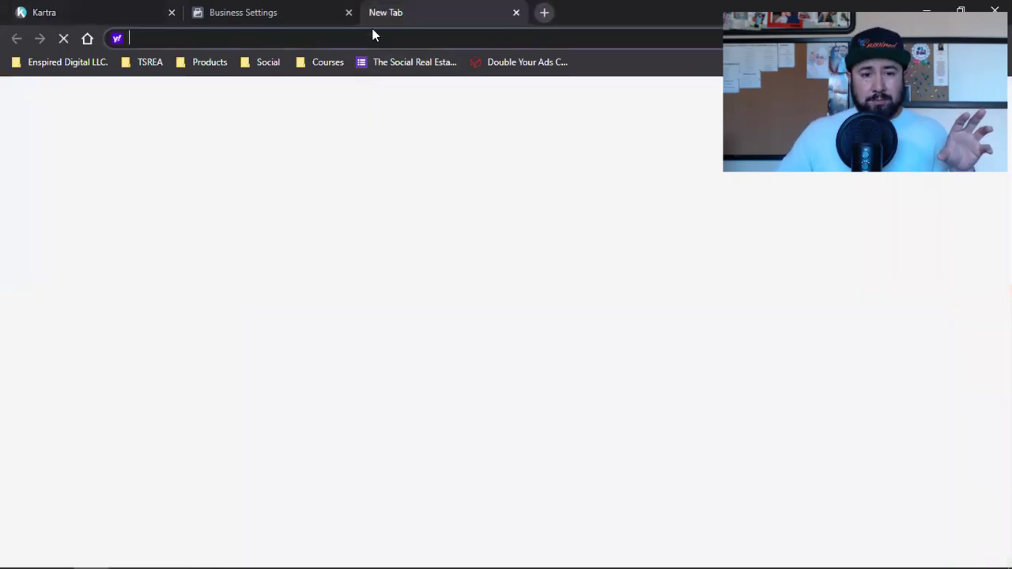
click(73, 60)
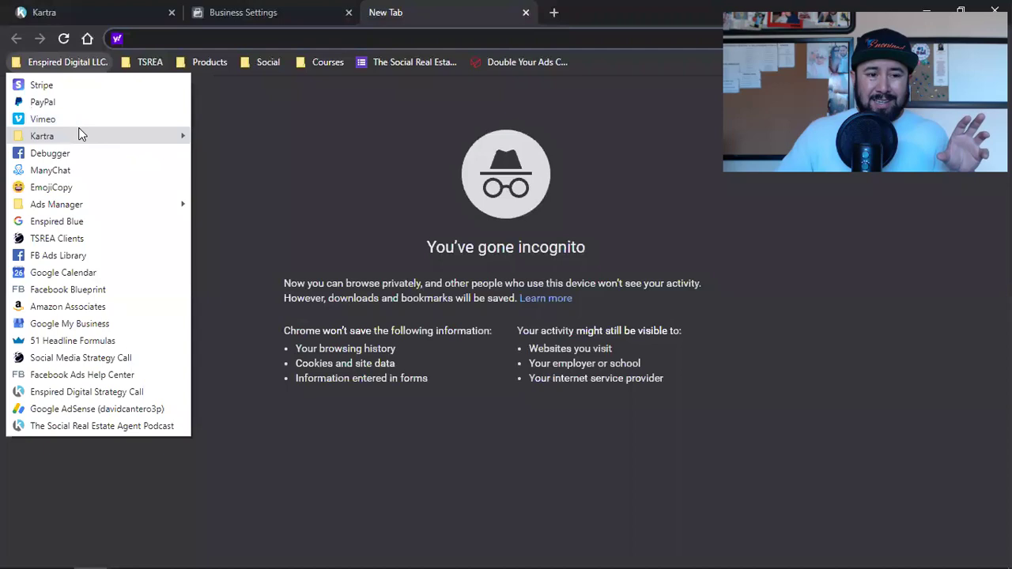
mouse_move(77, 134)
click(226, 155)
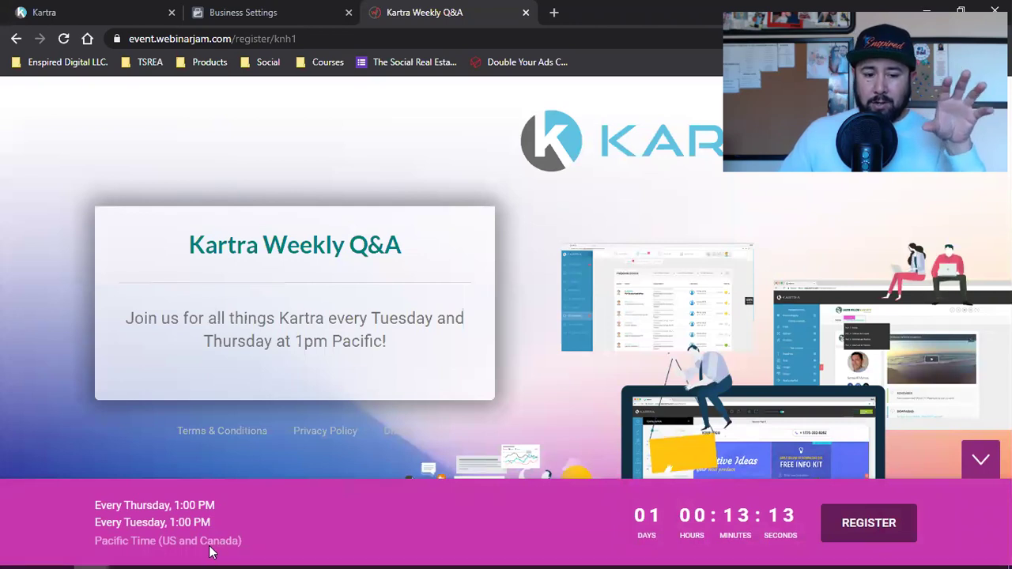
mouse_move(91, 553)
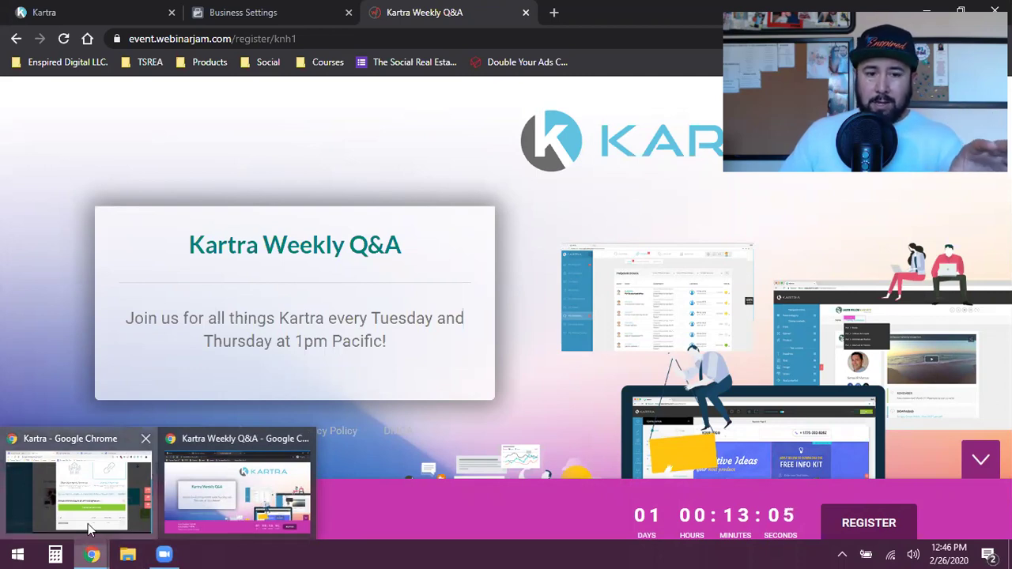
click(79, 490)
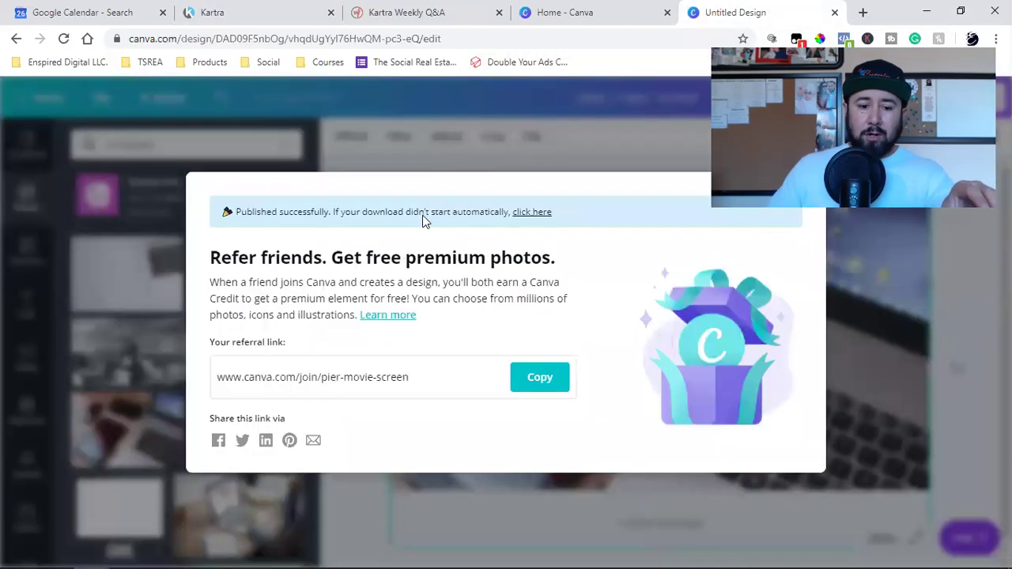
Go to Facebook, search 'kartra' and open the Kartra (Official) group.
click(268, 62)
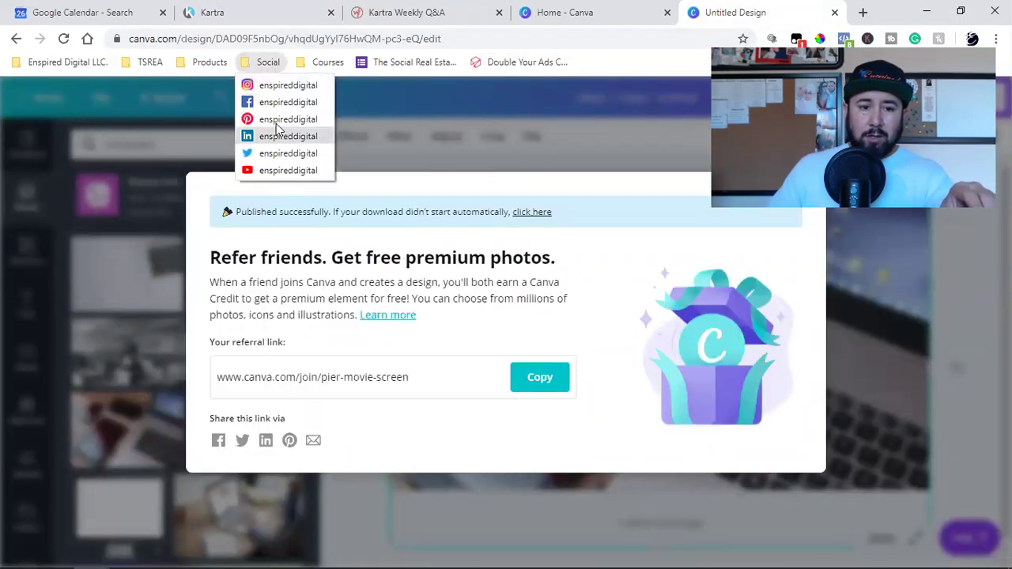
click(277, 102)
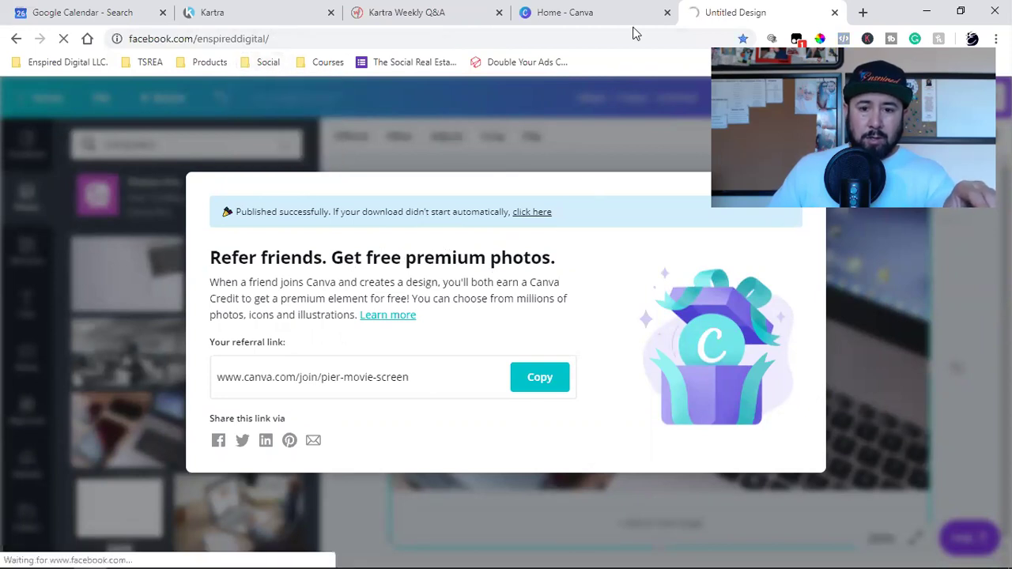
click(667, 13)
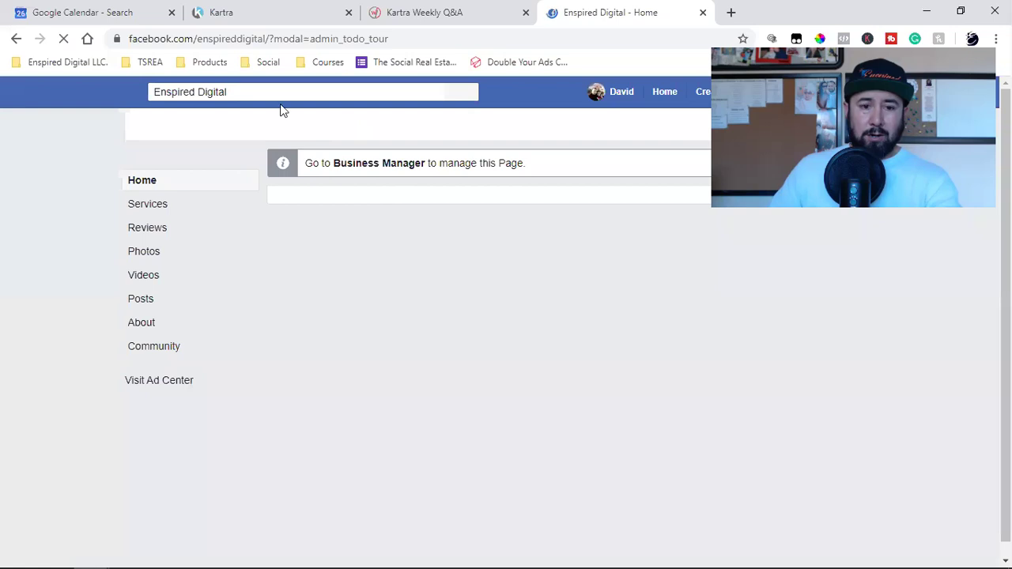
click(192, 94)
text(kart)
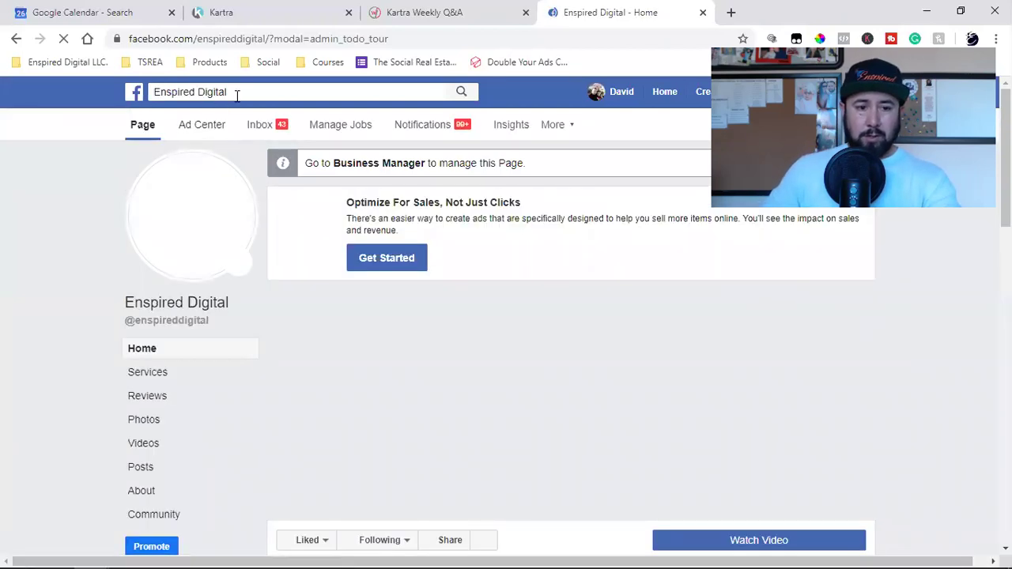
click(236, 93)
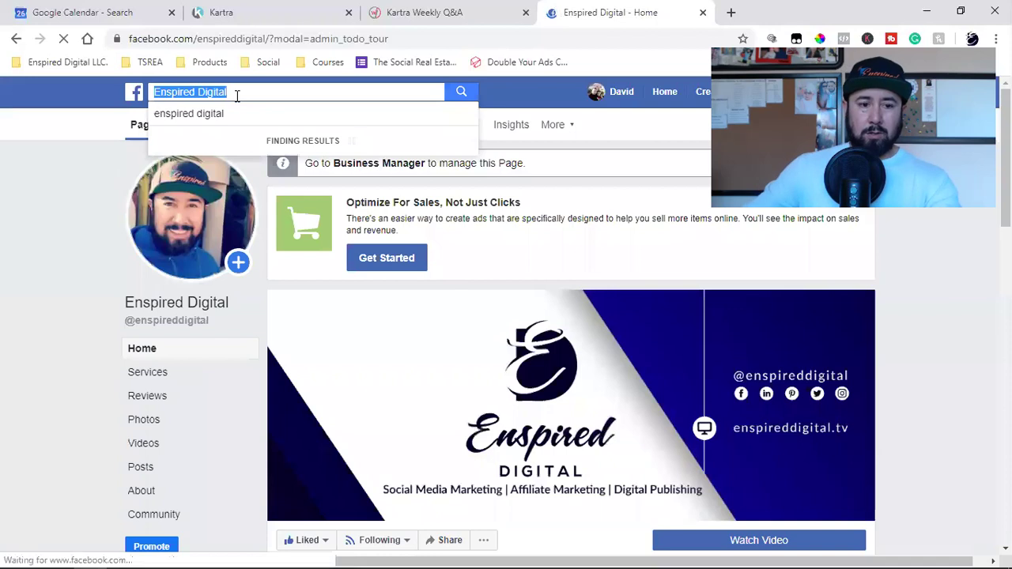
text(kartra)
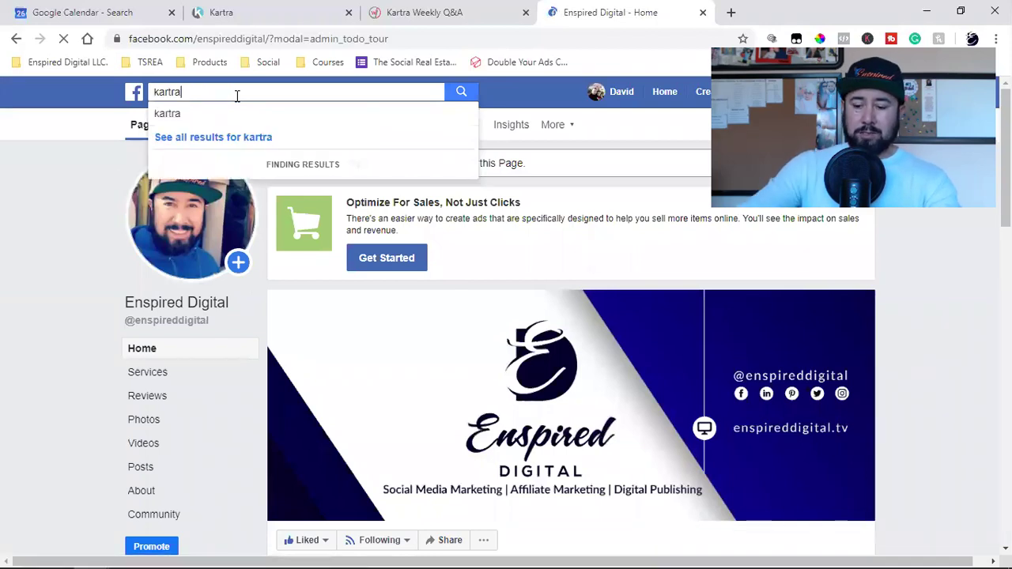
key(Return)
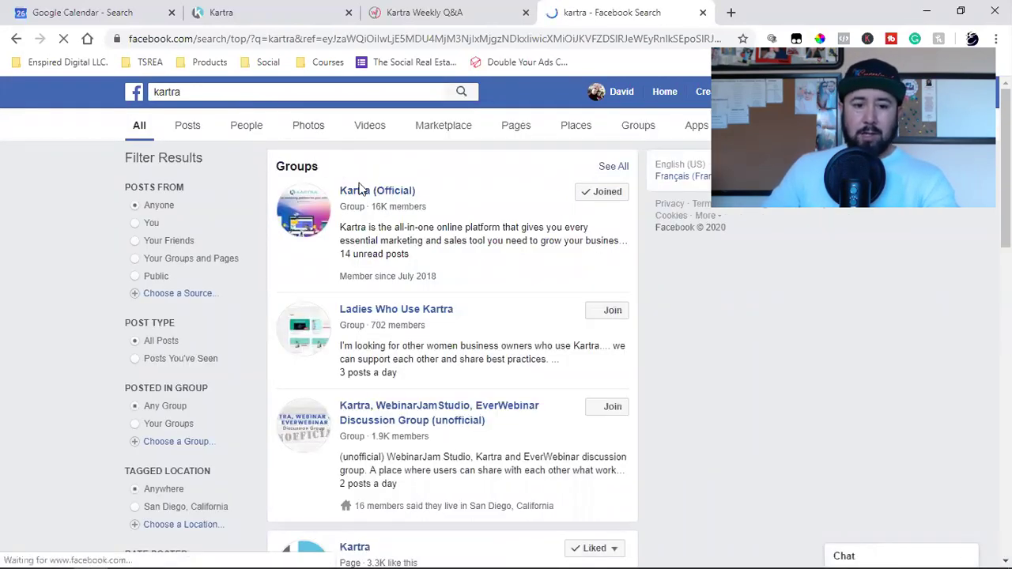
double_click(382, 208)
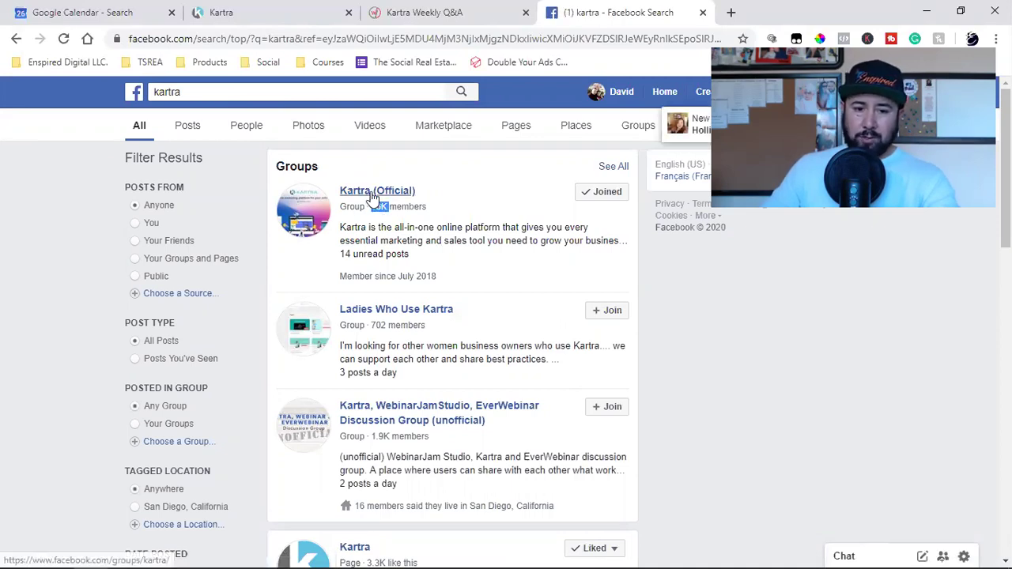
click(370, 192)
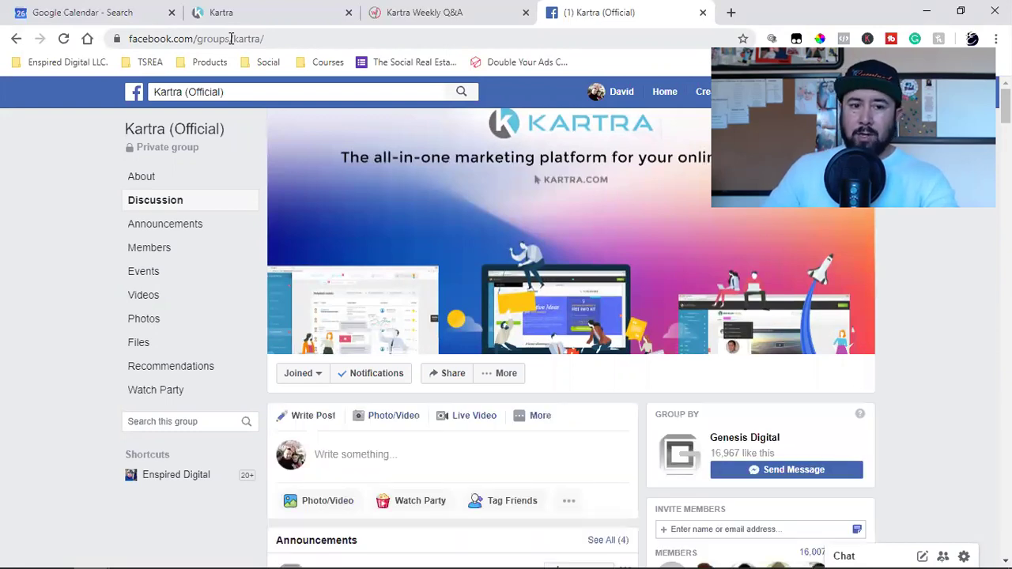
Copy the group's web address and return to the Kartra campaign share code.
click(231, 37)
click(231, 38)
key(ctrl+a)
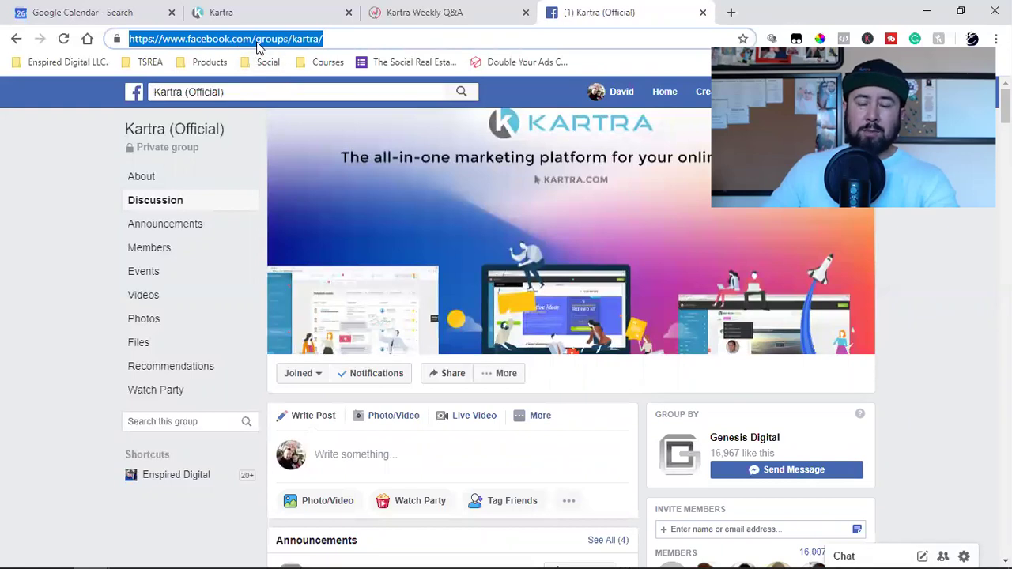
click(431, 12)
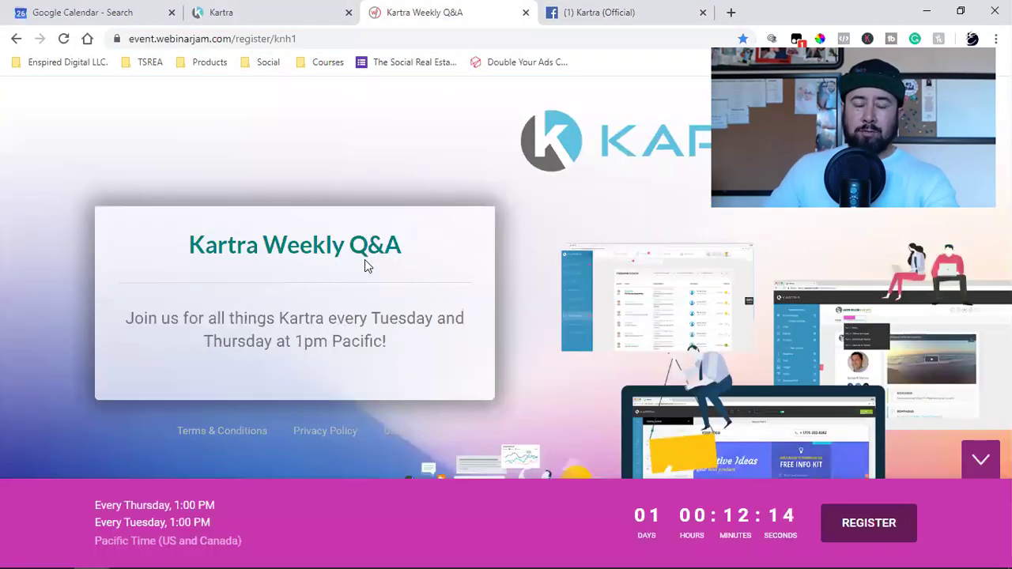
click(607, 10)
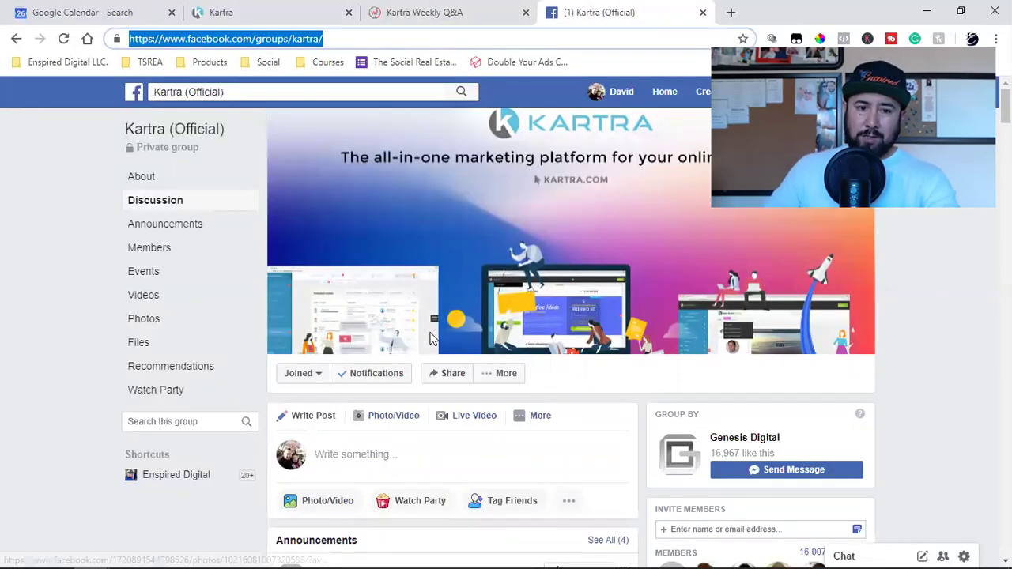
click(283, 8)
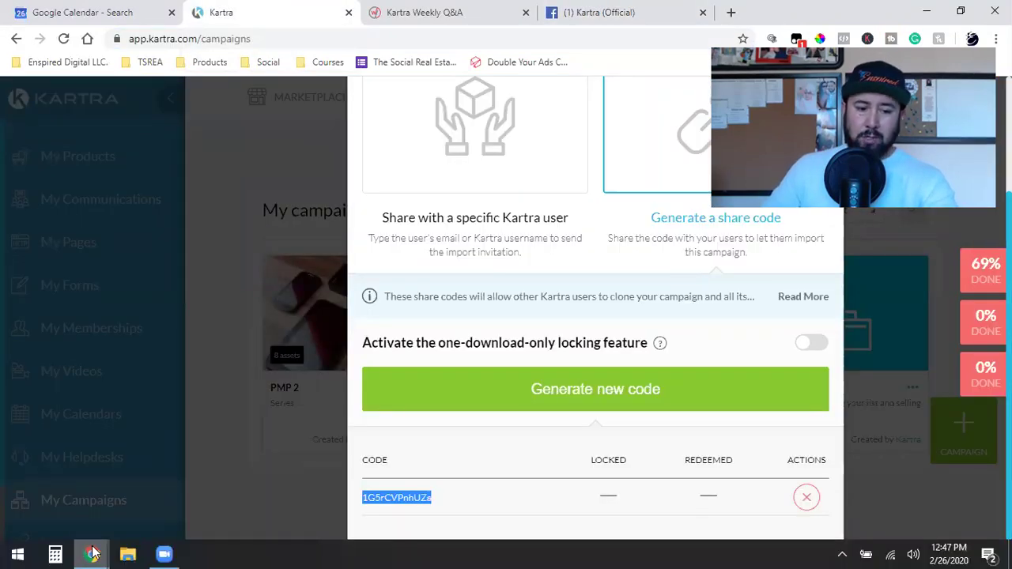
In the incognito window's Kartra tab, check My campaigns, then return to Done for you.
mouse_move(92, 554)
click(200, 496)
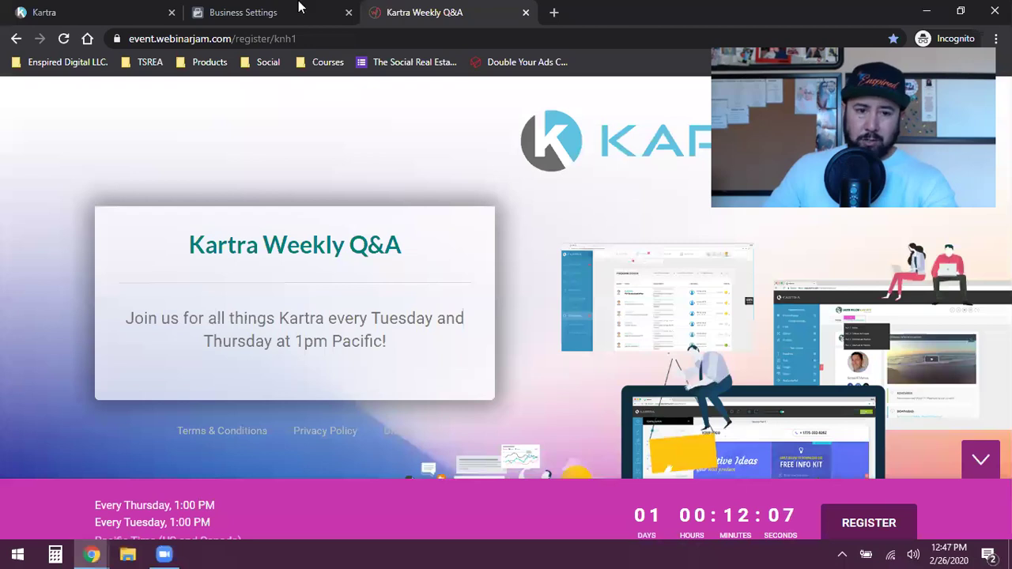
click(110, 7)
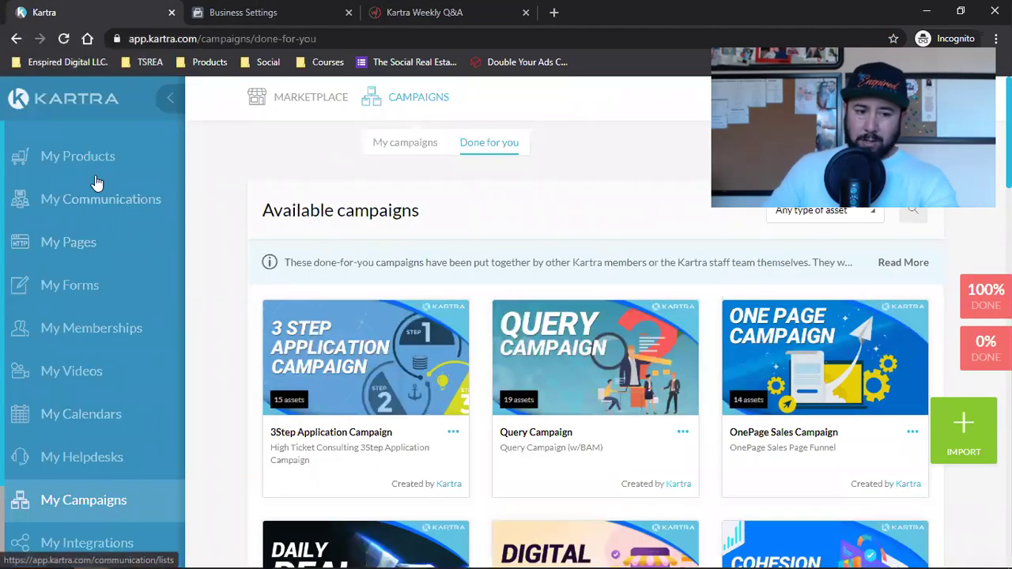
click(78, 499)
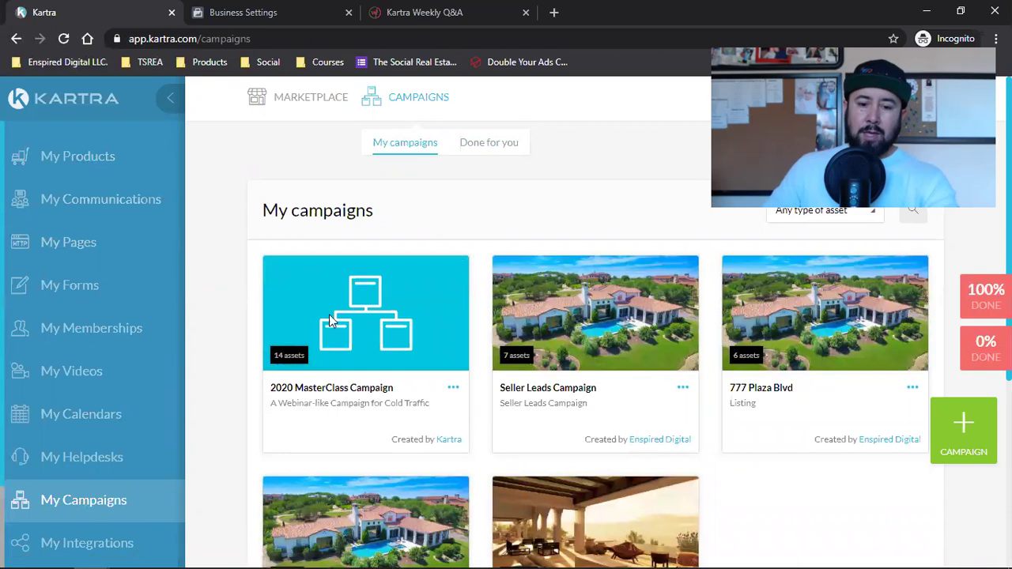
click(488, 143)
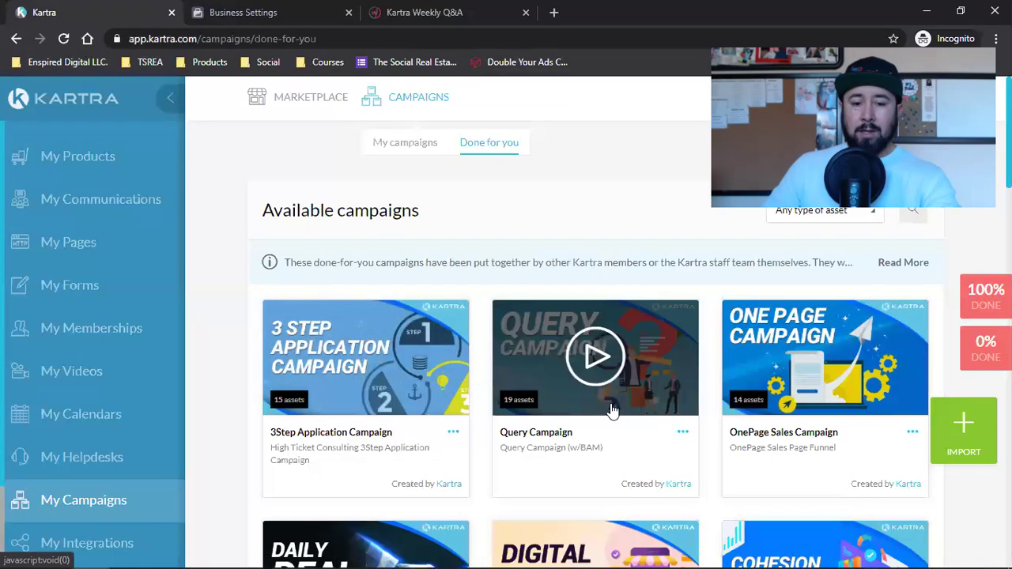
Browse the Done for you campaign cards such as 3Step Application, Query and OnePage Sales.
scroll(611, 410, down, 2)
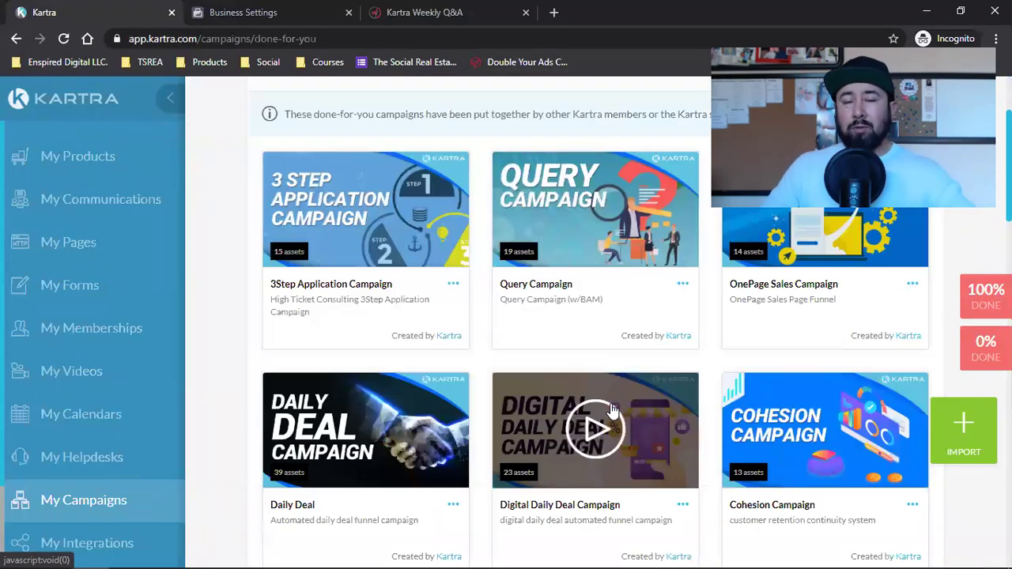
scroll(610, 409, down, 2)
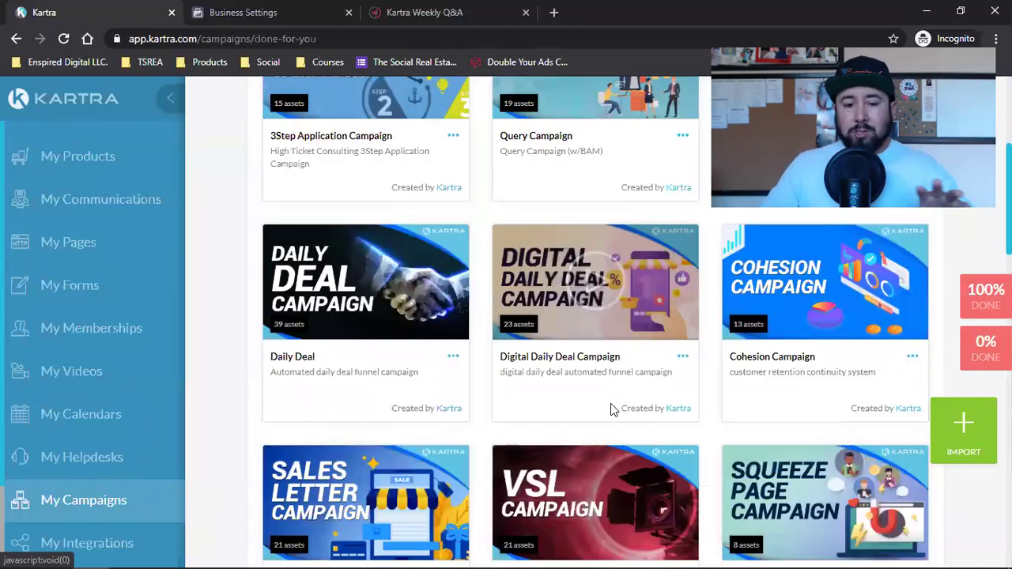
scroll(610, 405, down, 2)
mouse_move(611, 410)
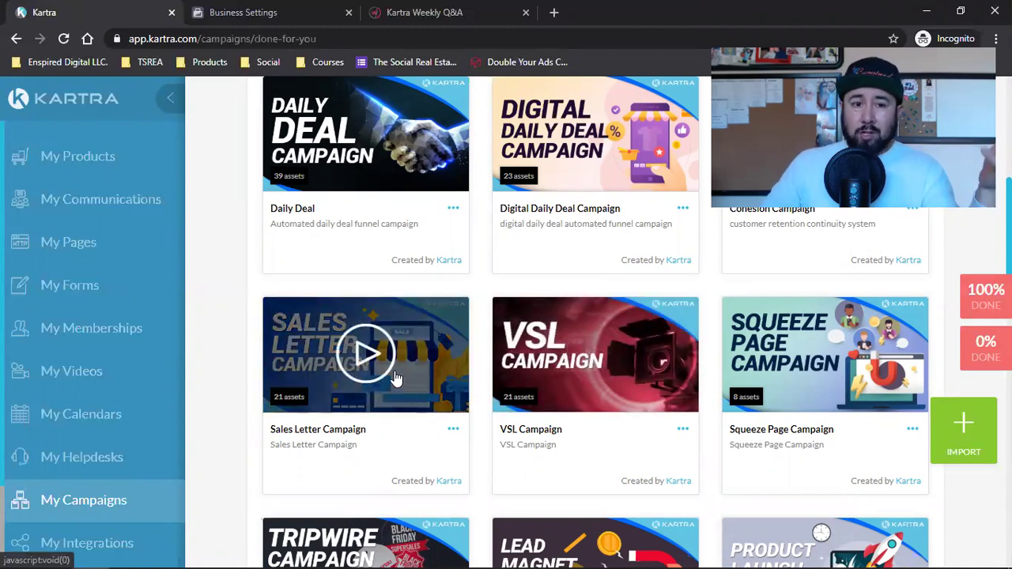
click(449, 12)
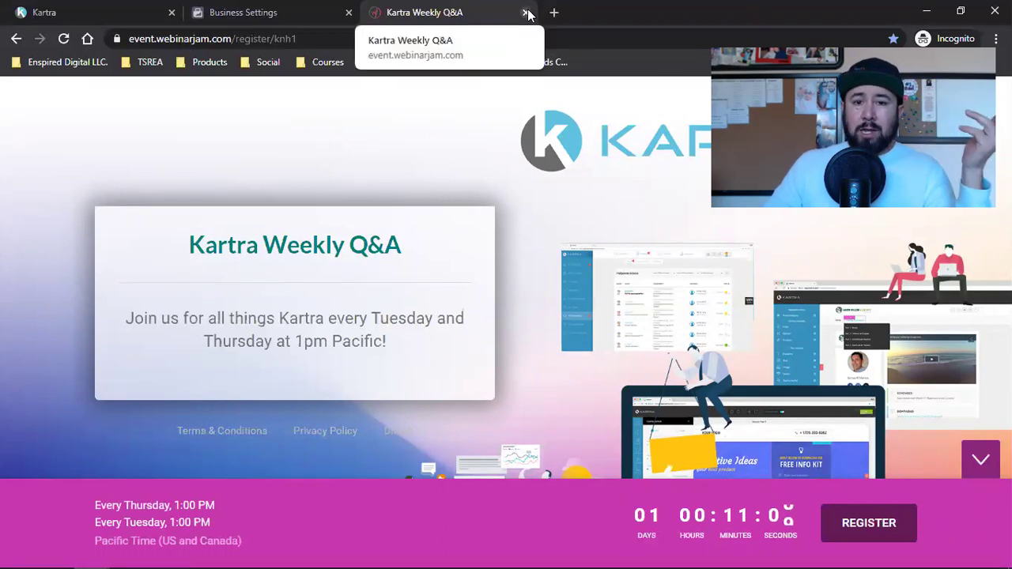
click(156, 6)
scroll(538, 332, down, 2)
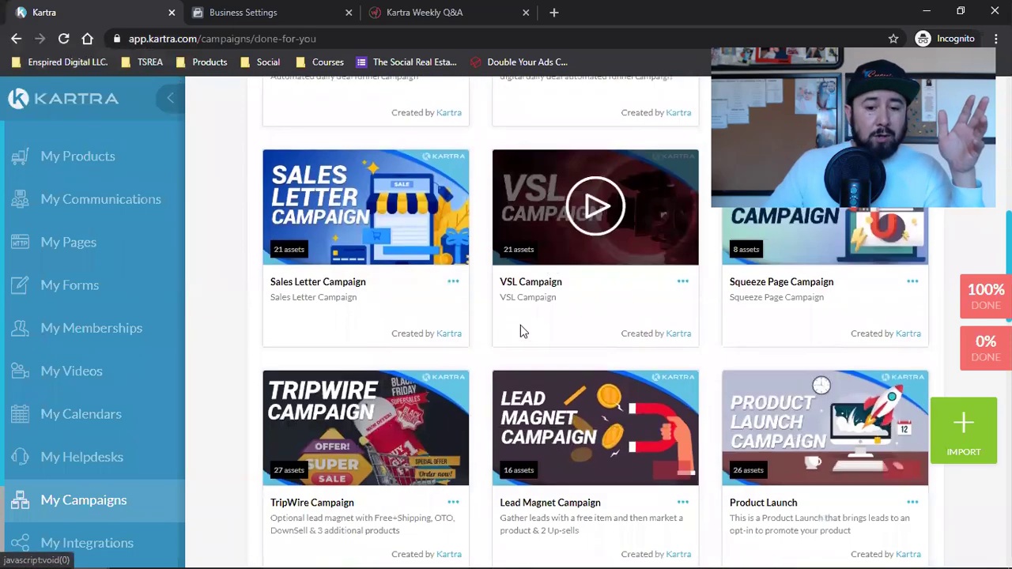
scroll(626, 406, up, 7)
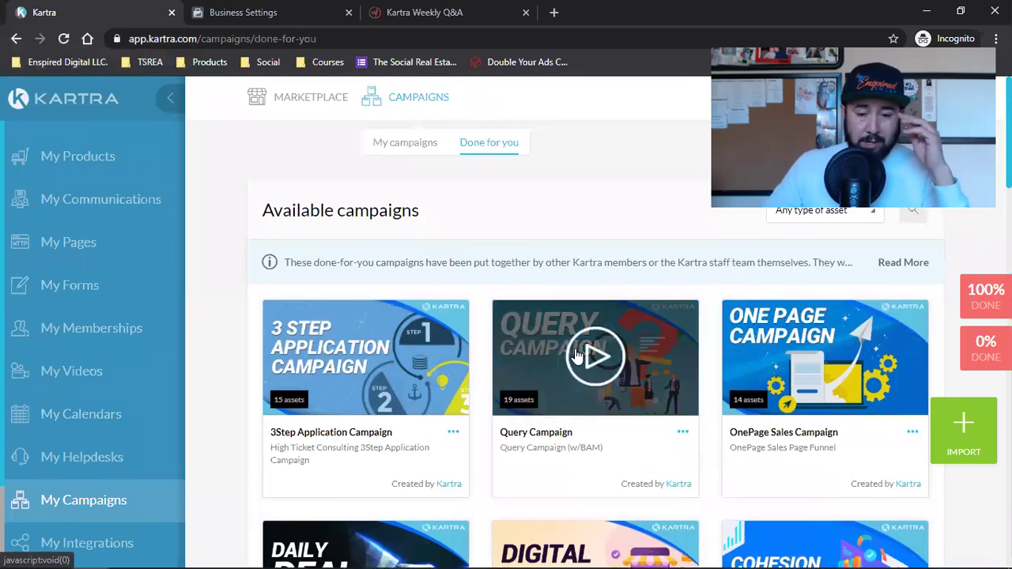
Import PMP 2 by pasting its share code, beginning the import and closing the success dialog.
click(965, 446)
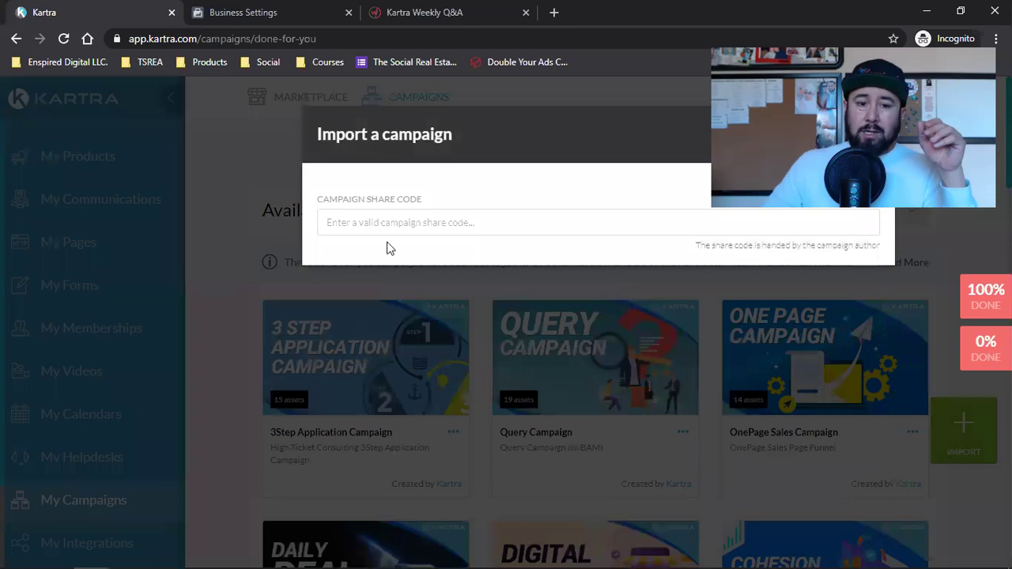
click(374, 225)
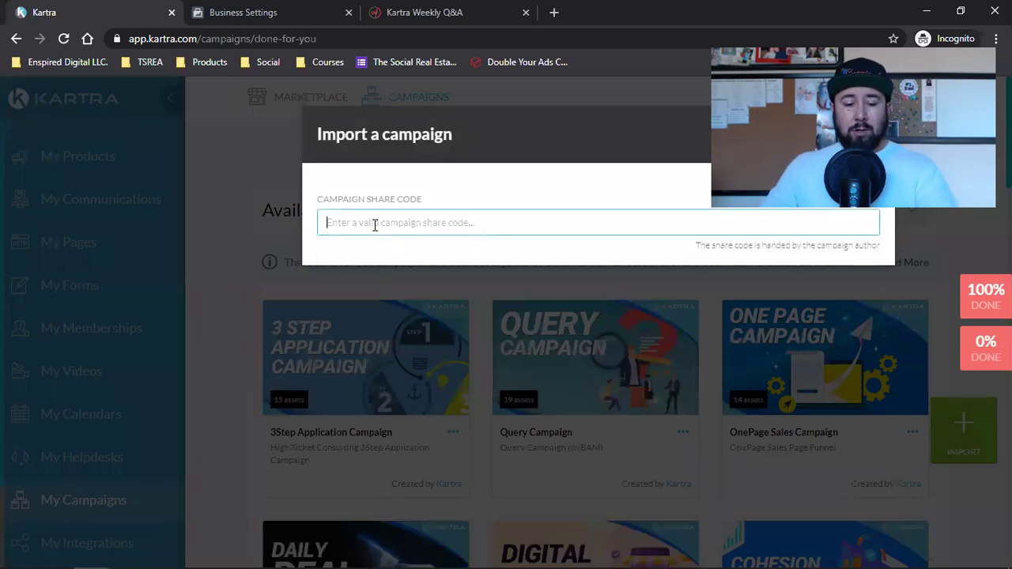
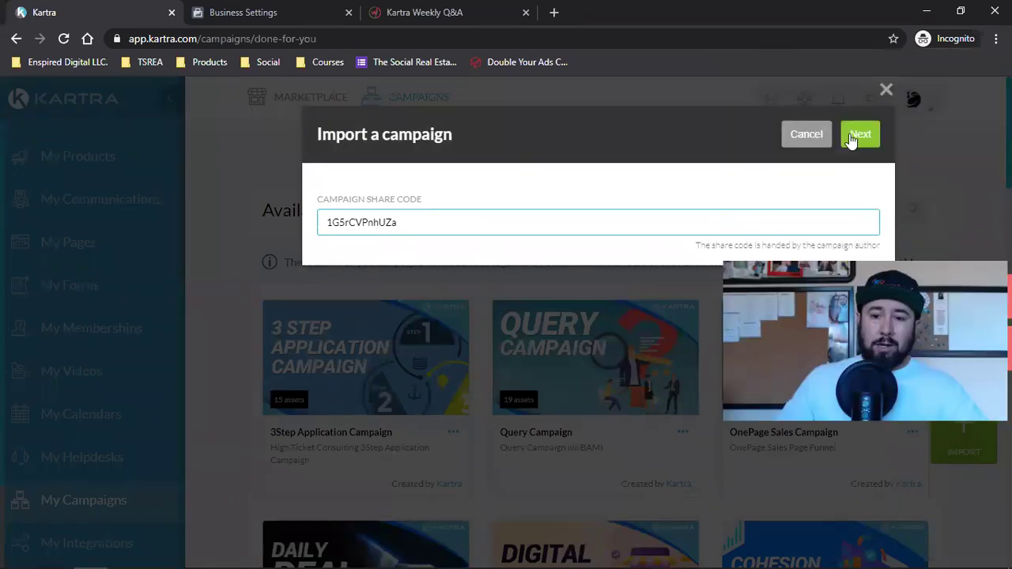
click(854, 136)
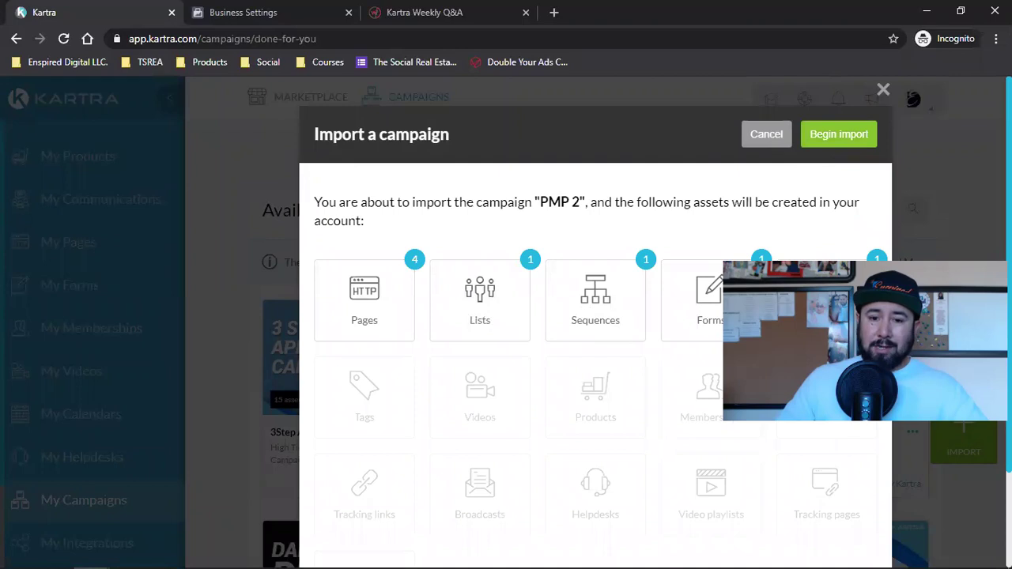
triple_click(566, 202)
click(564, 215)
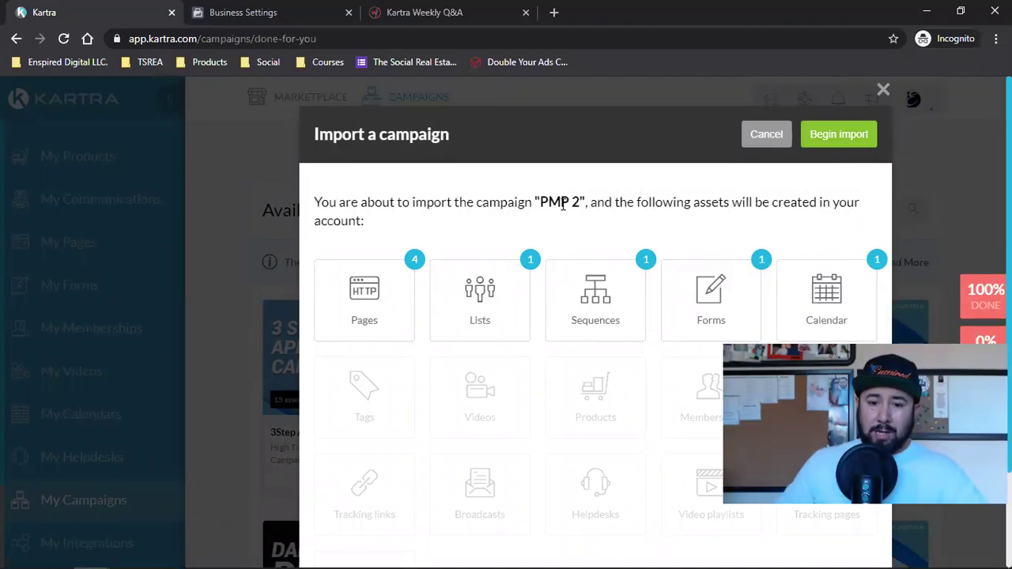
click(817, 146)
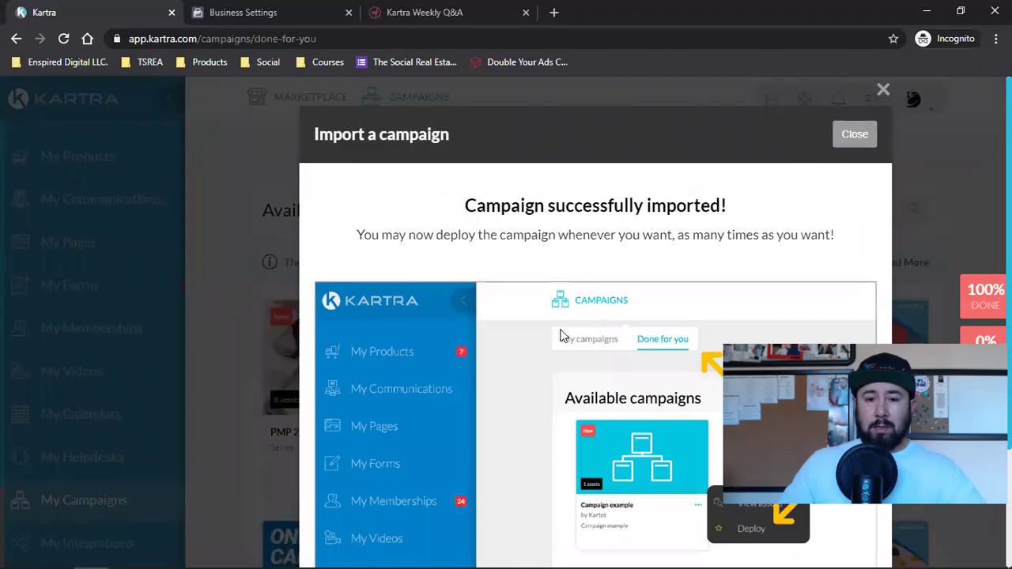
click(847, 141)
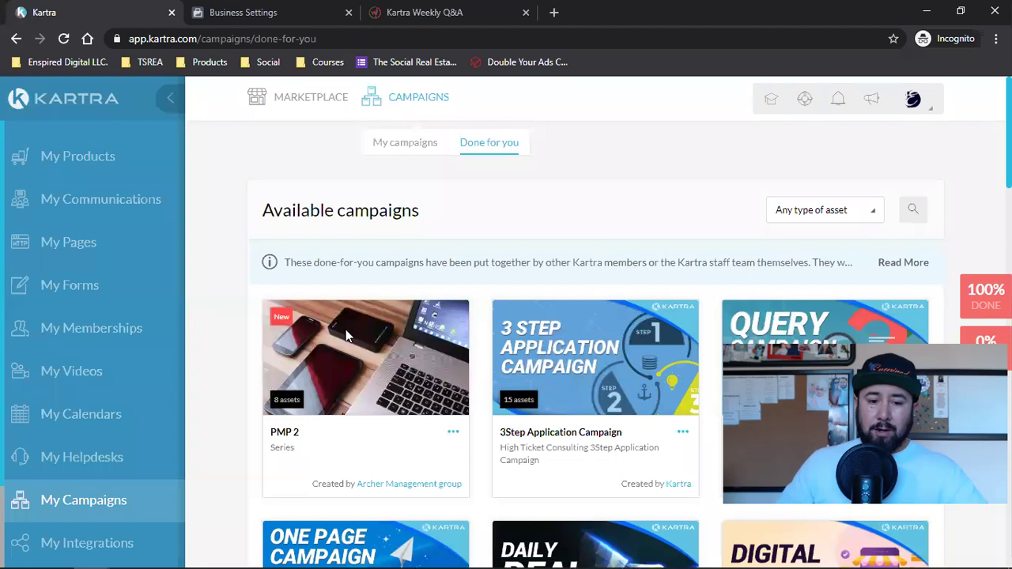
Deploy the PMP 2 campaign with the prefix PMP2.
click(452, 433)
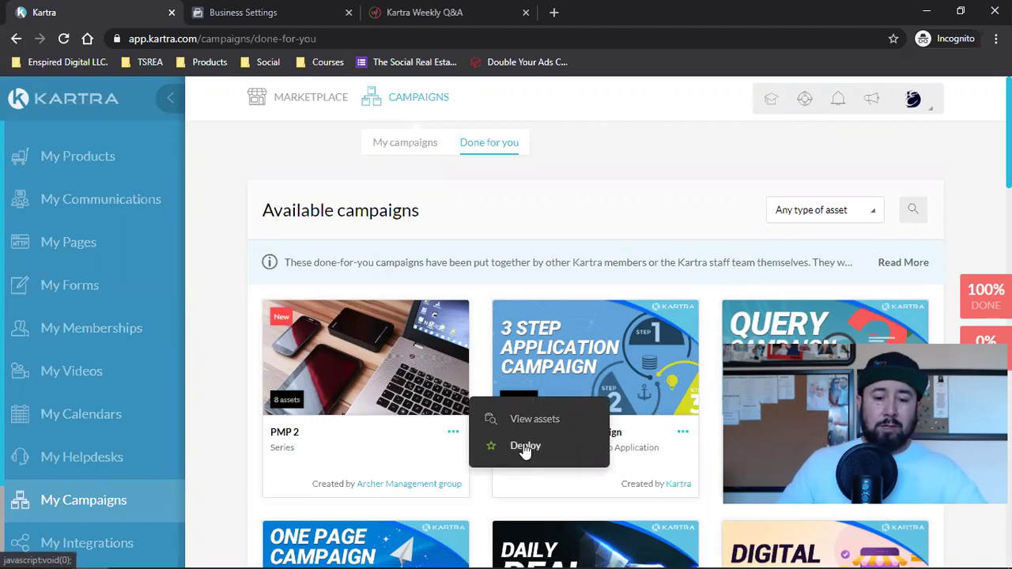
click(524, 445)
click(504, 272)
text(PMP2)
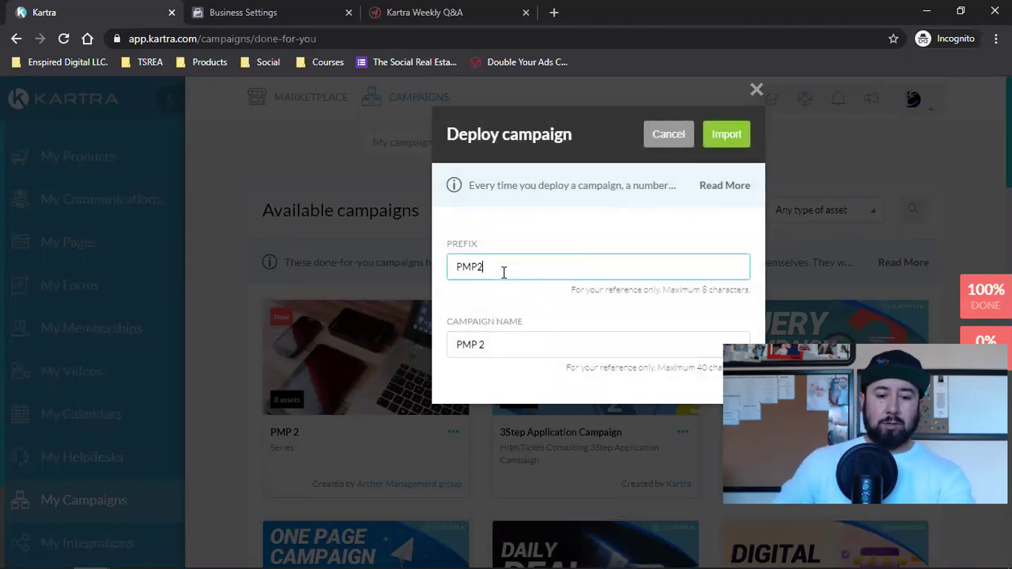
click(720, 136)
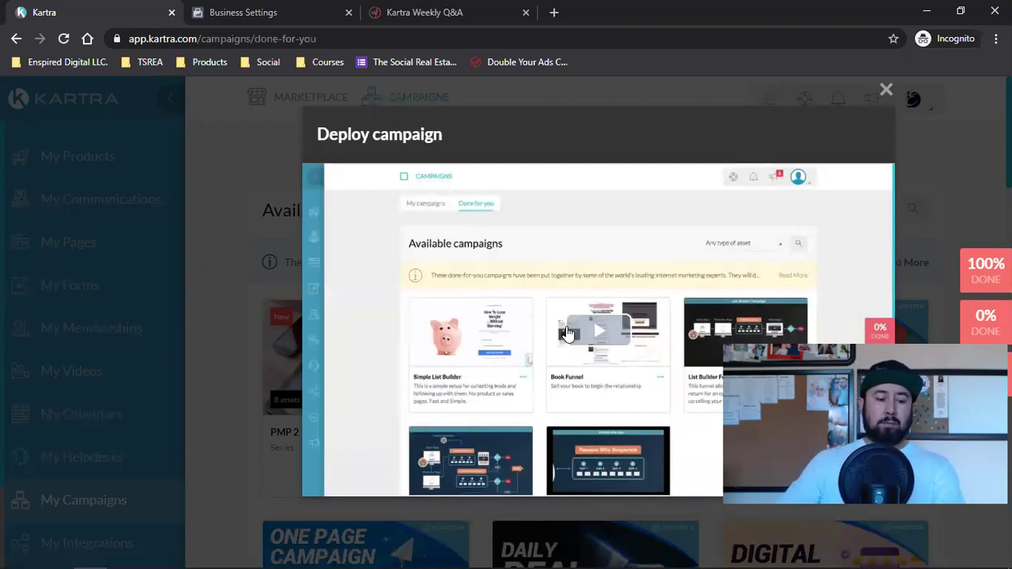
Watch the Book Funnel demo video, close the deployment preview, reload, and go to My Pages.
key(XF86AudioRaiseVolume)
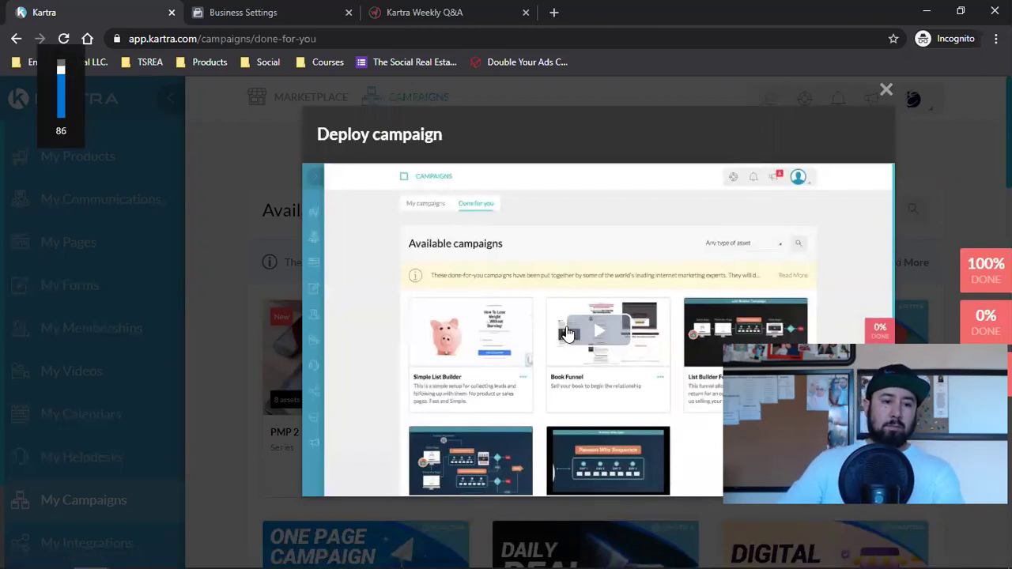
click(566, 332)
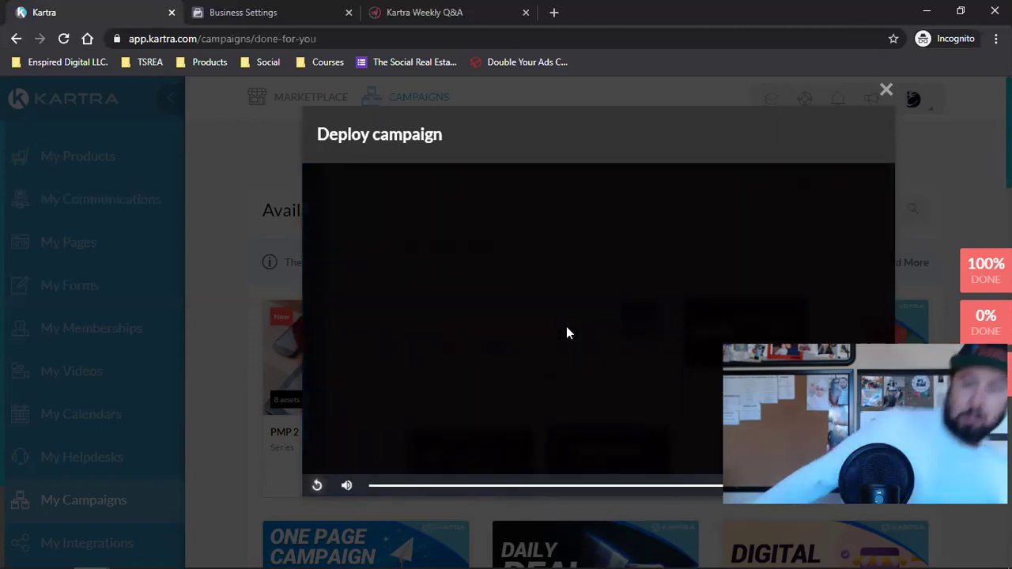
click(886, 90)
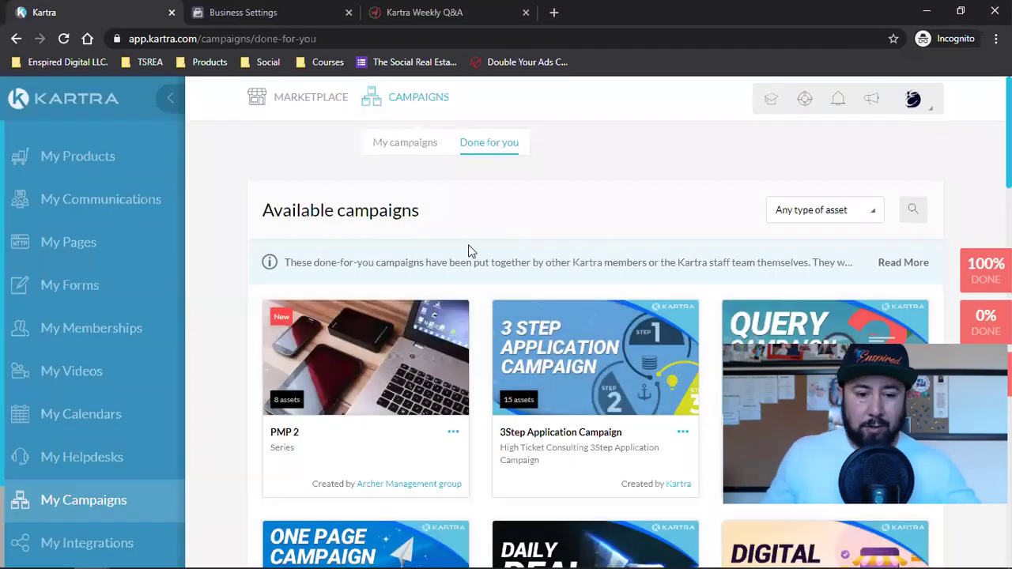
click(63, 38)
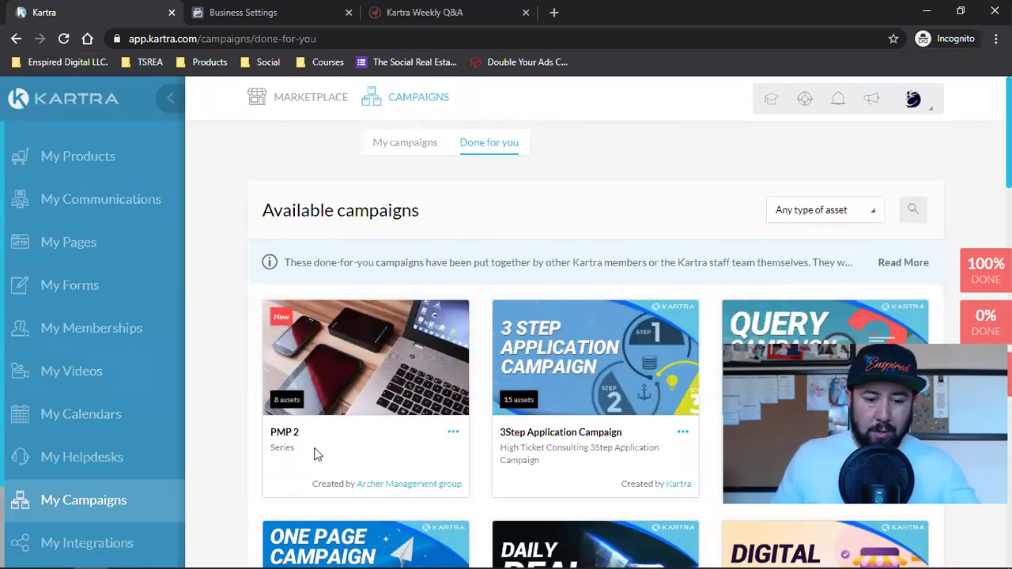
click(66, 251)
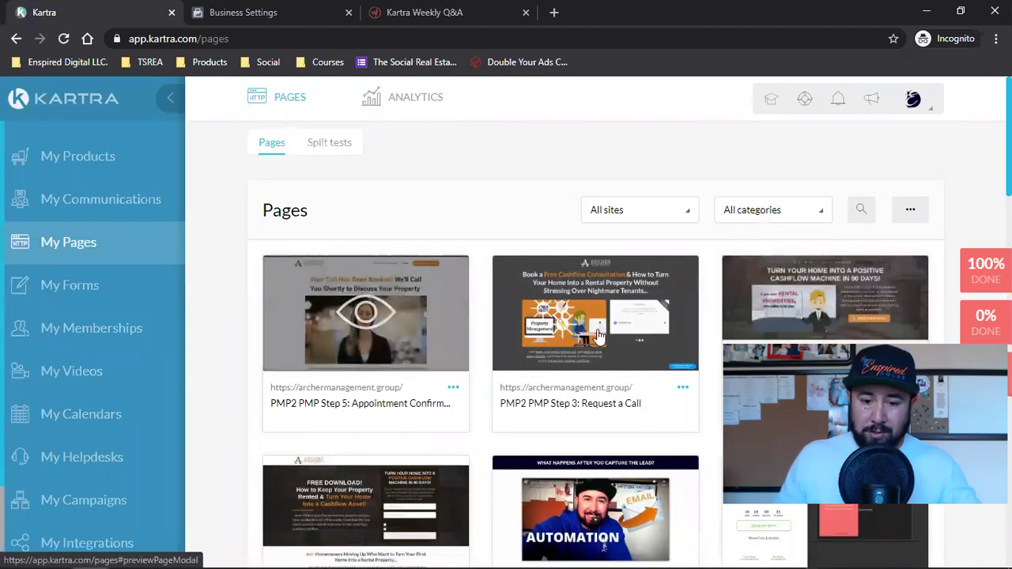
click(763, 212)
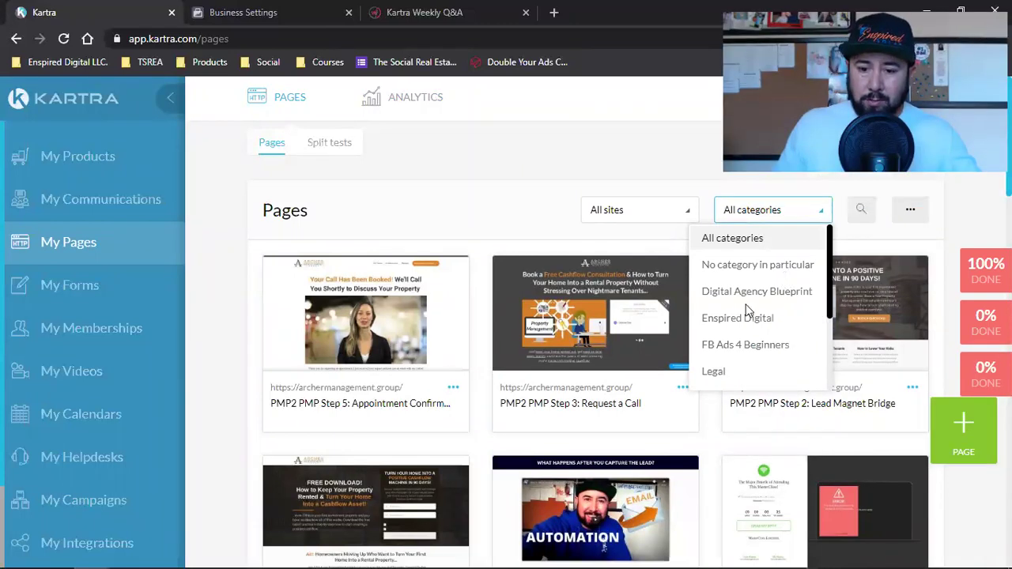
scroll(747, 310, down, 3)
scroll(747, 311, down, 3)
scroll(747, 311, up, 3)
scroll(756, 375, up, 3)
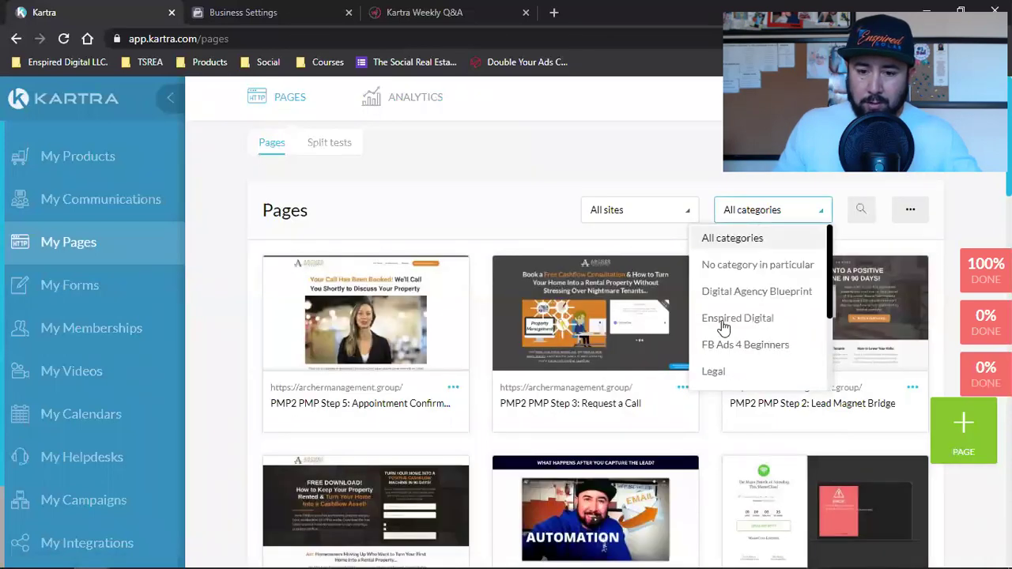
drag(832, 233, 669, 224)
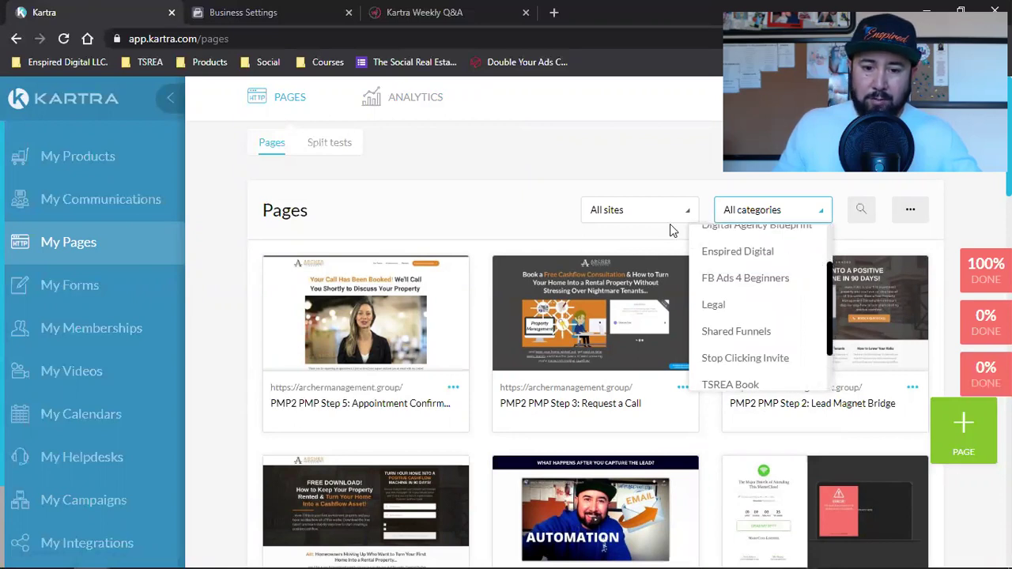
click(670, 223)
click(668, 215)
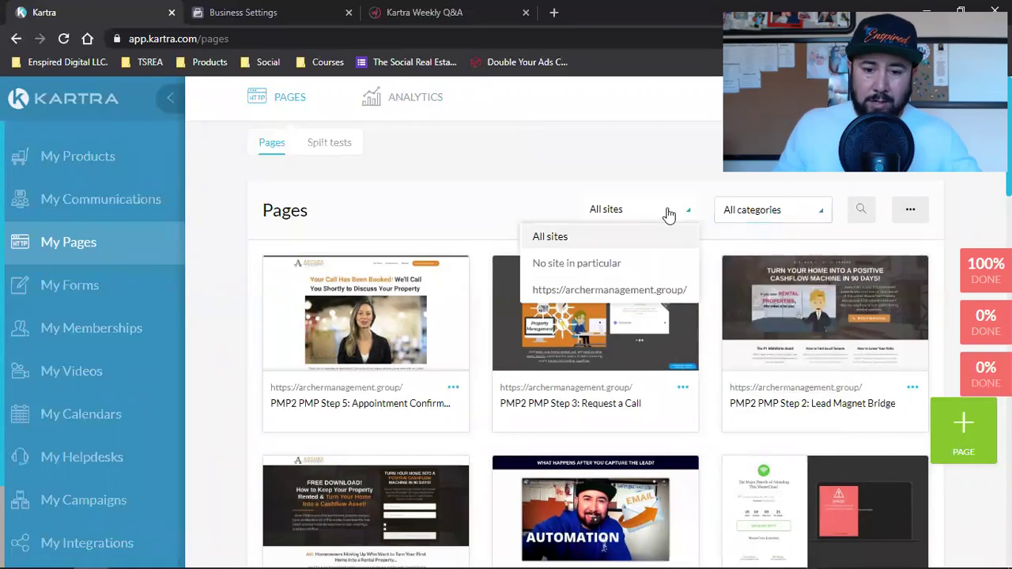
click(577, 291)
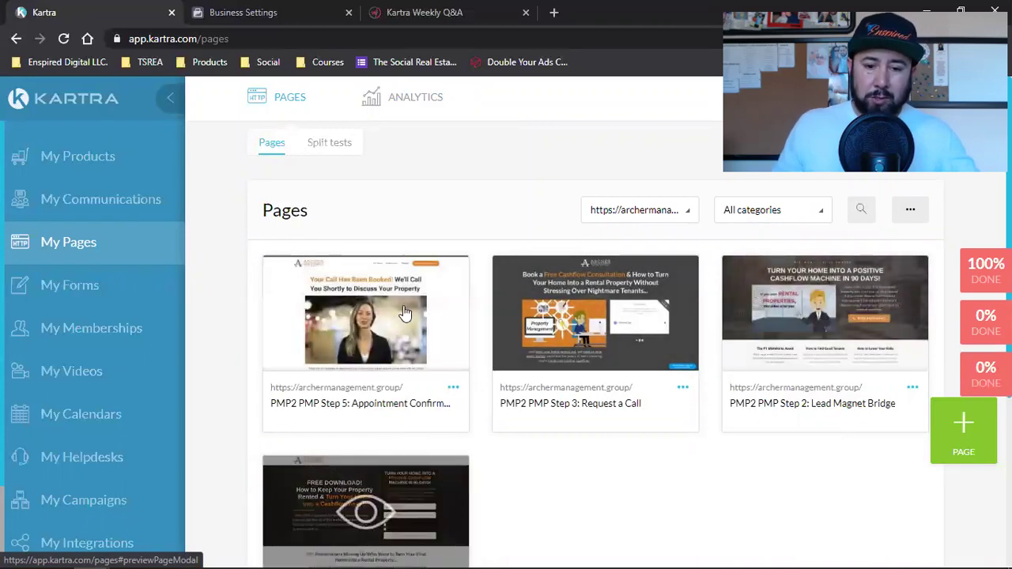
scroll(588, 369, down, 2)
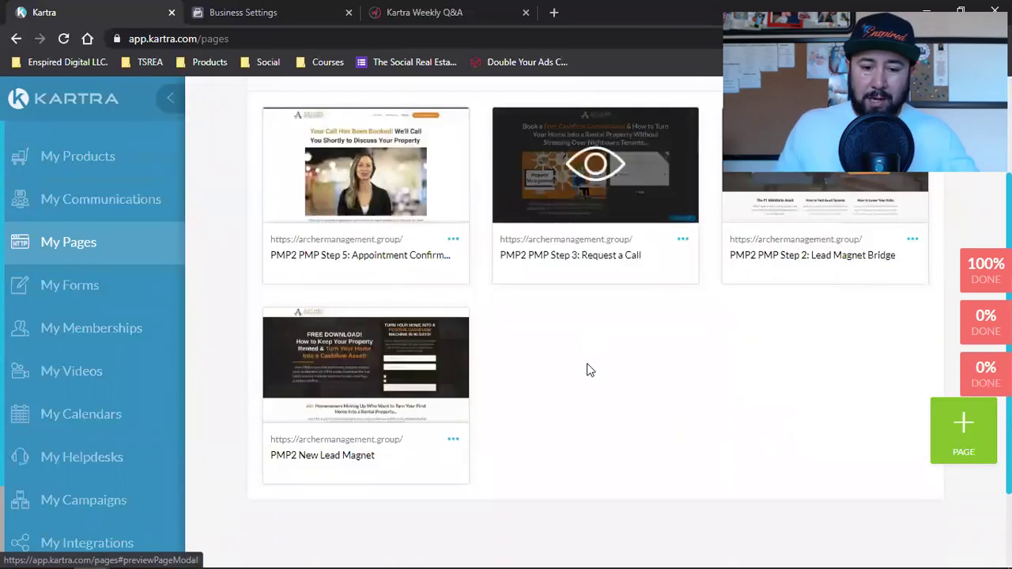
click(453, 439)
Copy the PMP2 New Lead Magnet page's direct link from Get code or link.
click(521, 399)
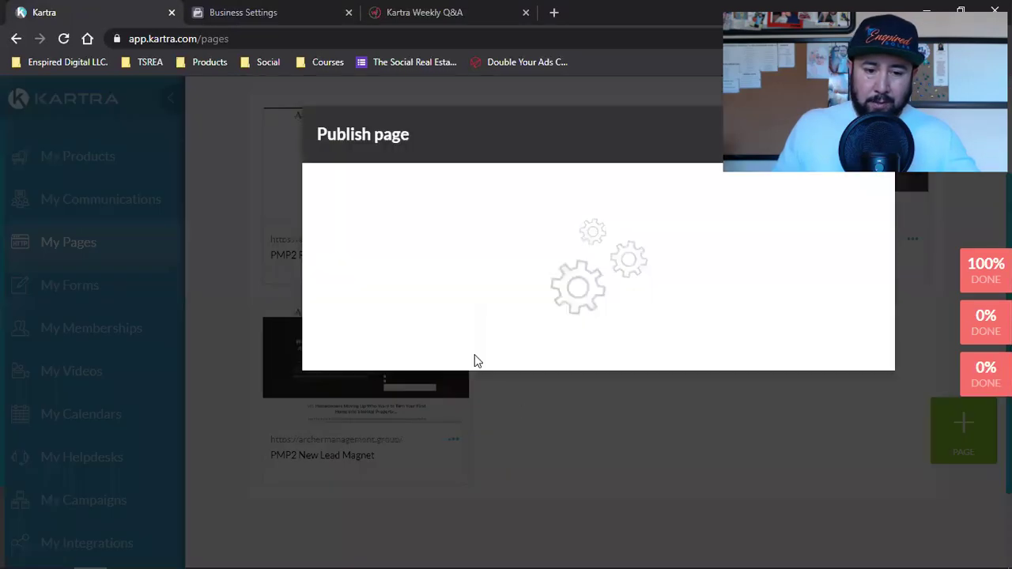
click(441, 305)
triple_click(419, 479)
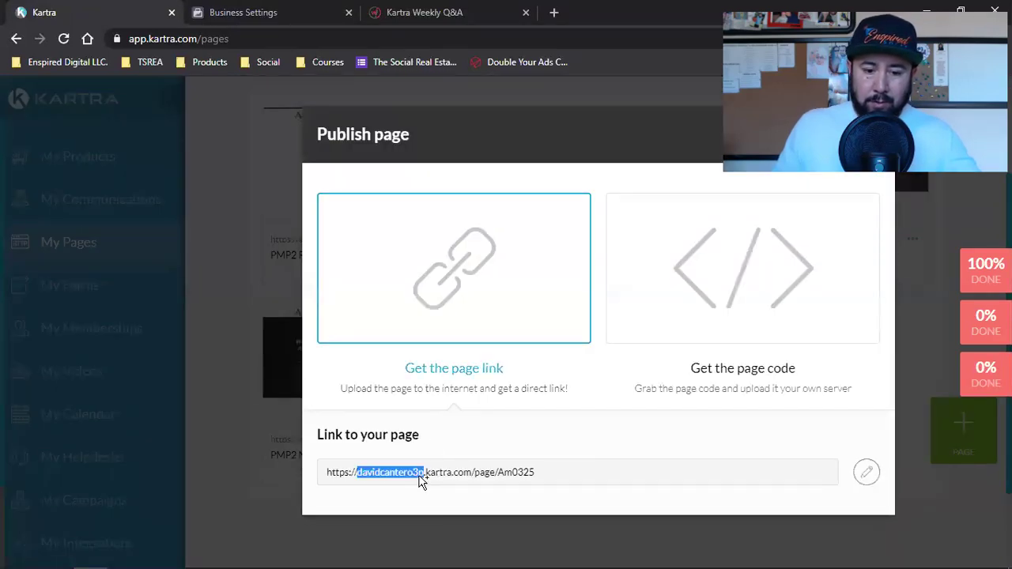
right_click(422, 479)
click(455, 488)
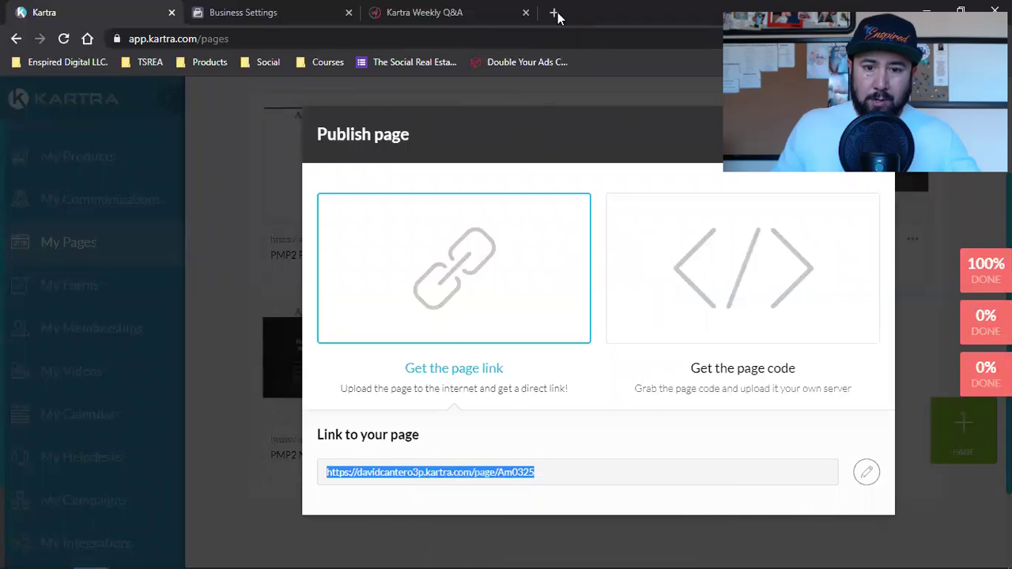
Load the copied link in a new tab, scroll through the live page, then return to Kartra.
click(553, 12)
key(ctrl+v)
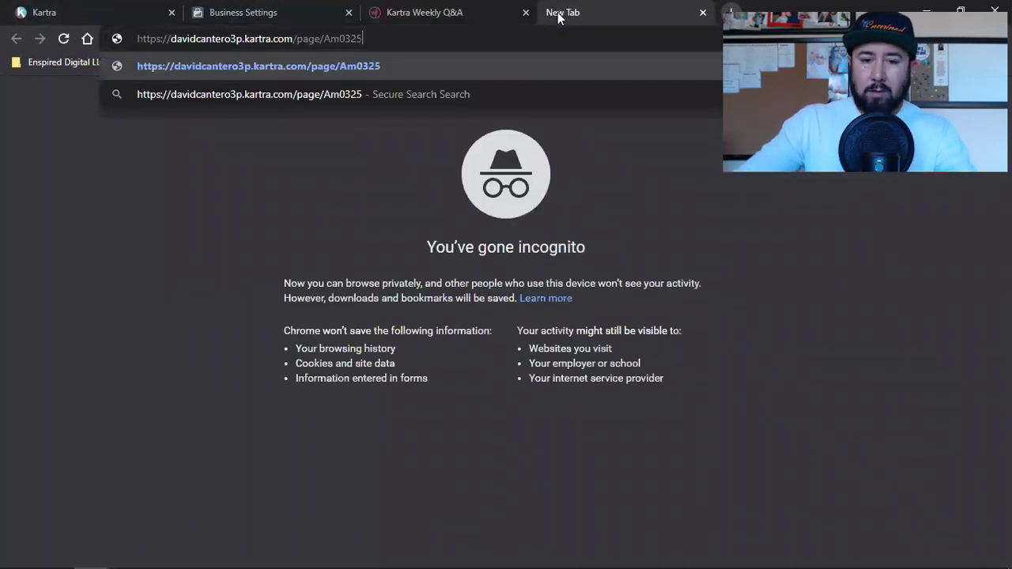
key(Return)
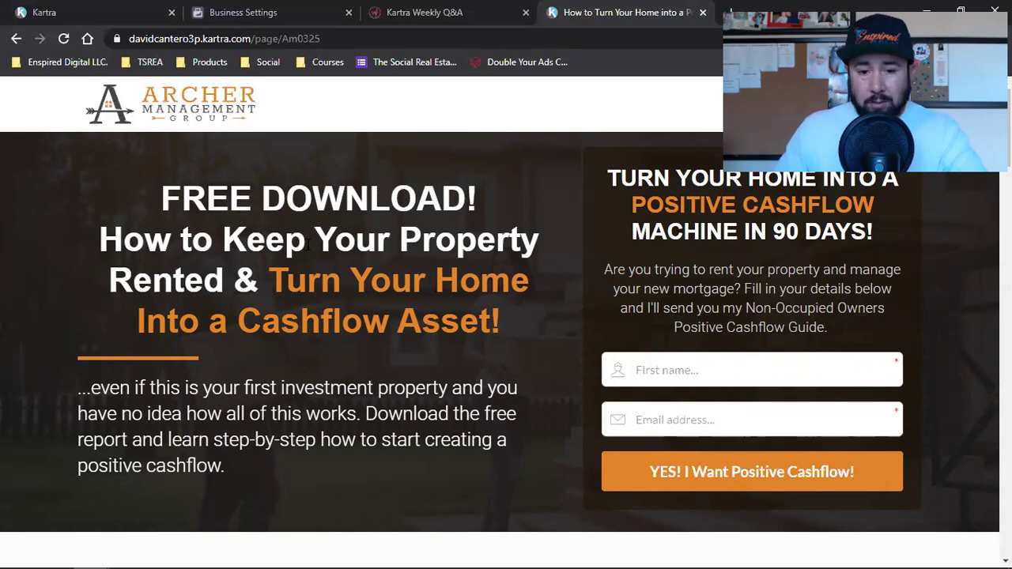
scroll(590, 309, down, 5)
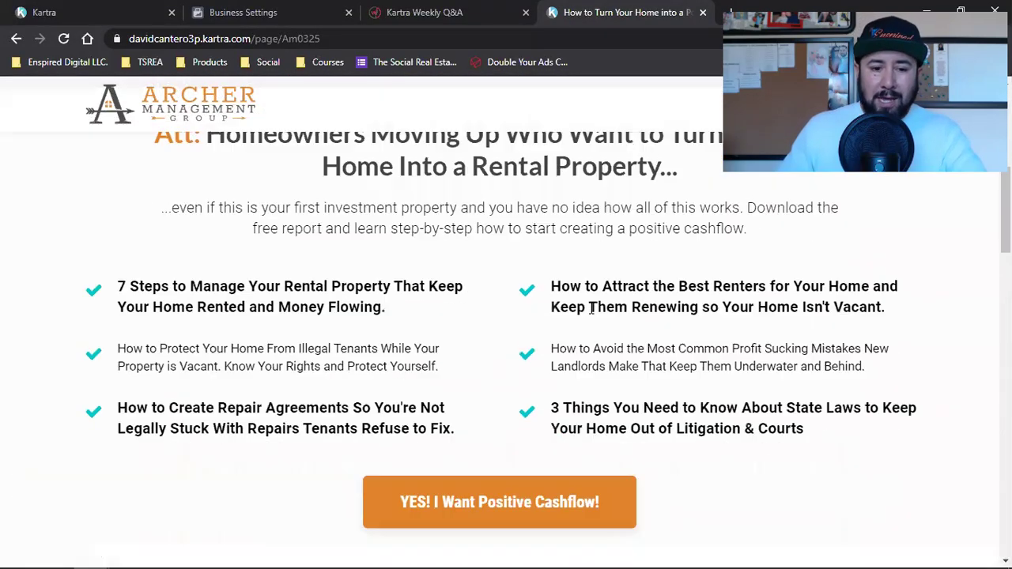
scroll(589, 309, down, 4)
scroll(590, 308, down, 4)
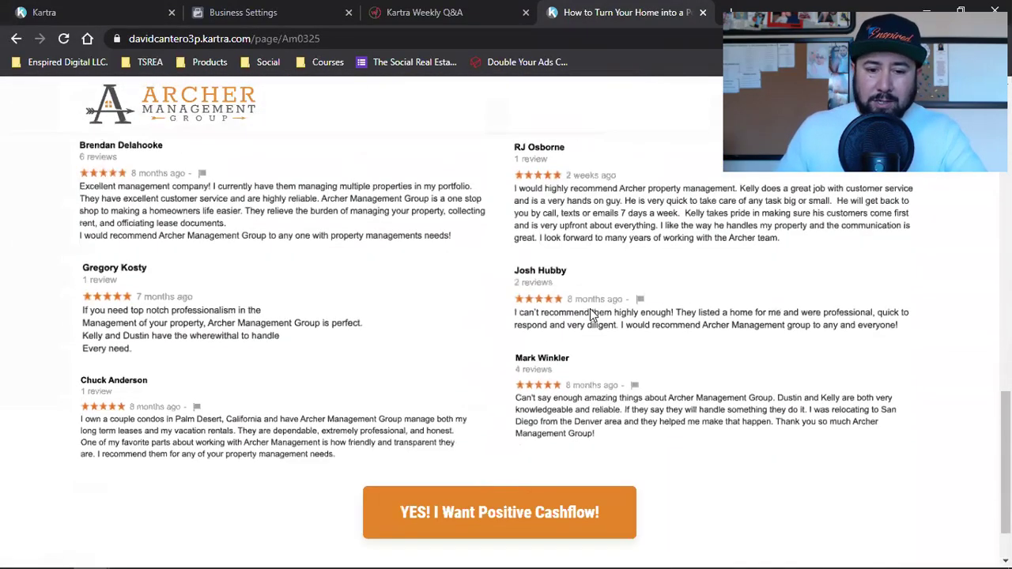
scroll(590, 308, down, 2)
key(Home)
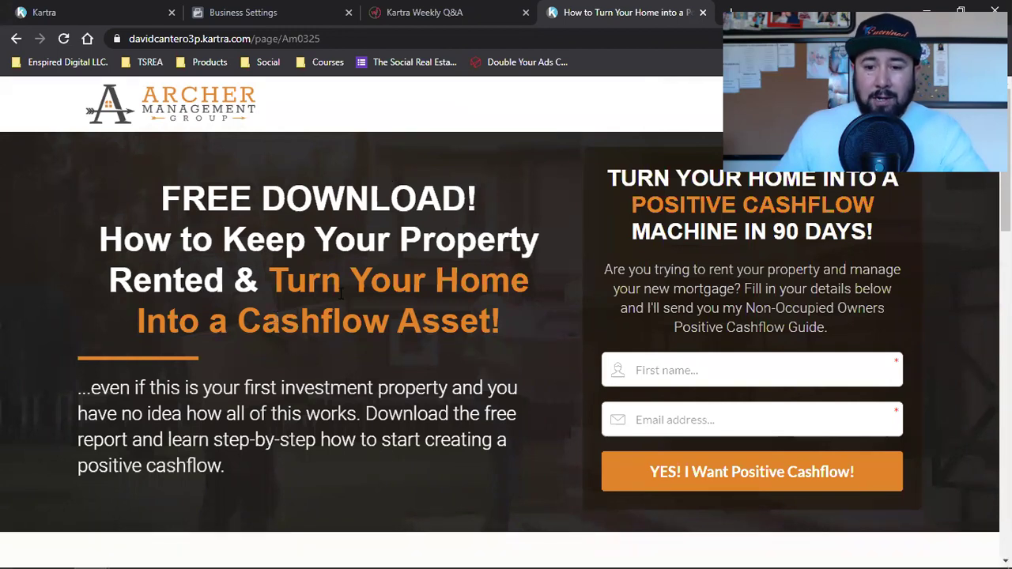
key(ctrl+1)
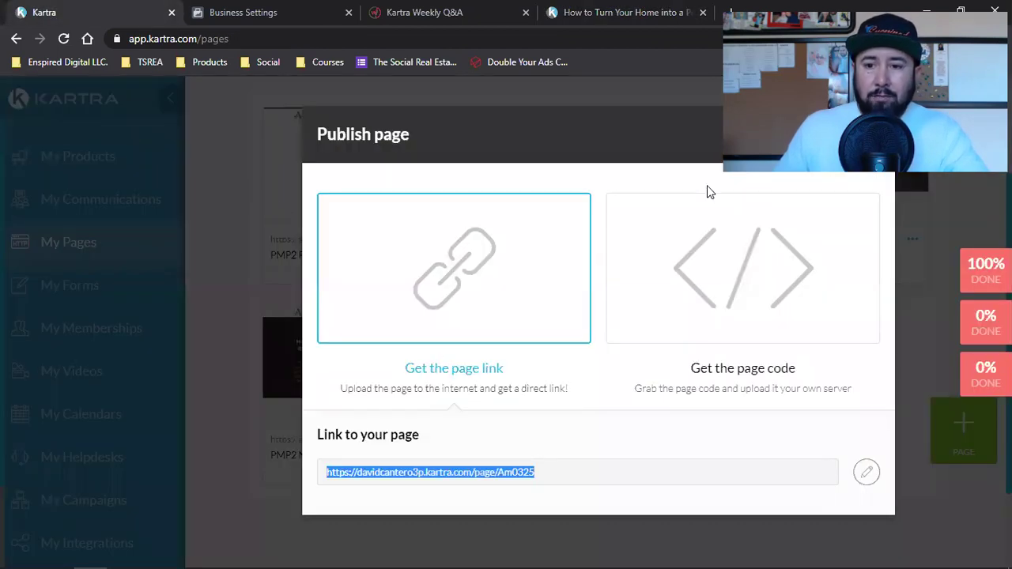
Close the Publish page dialog and launch the PMP2 New Lead Magnet page in the page builder.
click(855, 134)
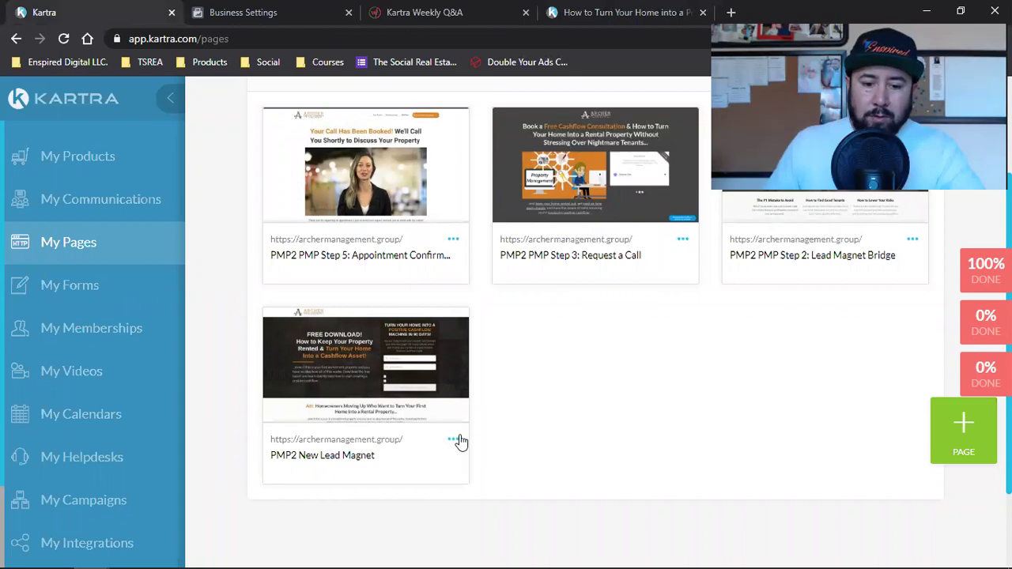
click(453, 440)
click(517, 426)
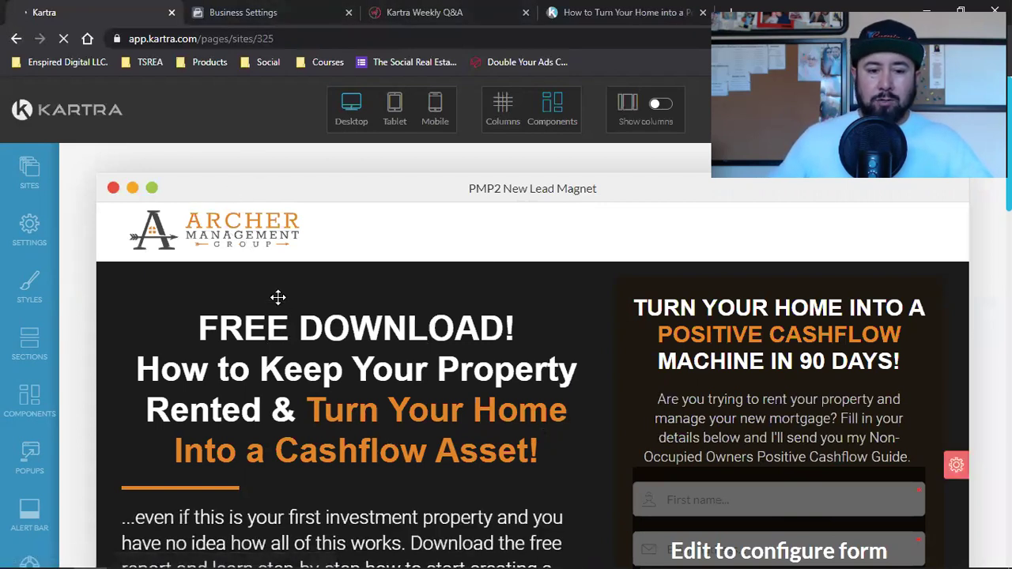
mouse_move(452, 449)
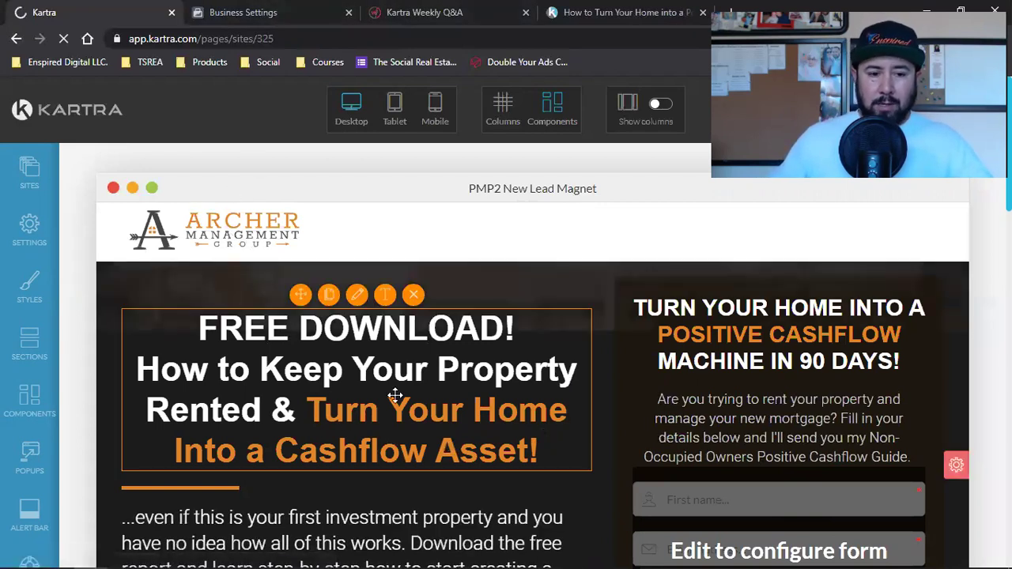
Set the page's SEO title to 'Free Download'.
click(30, 228)
click(213, 224)
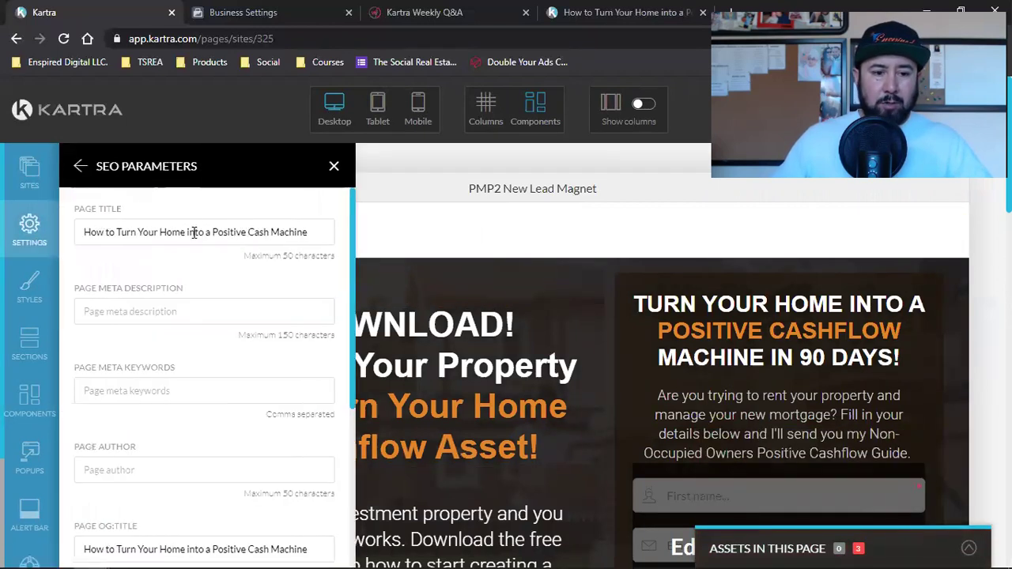
triple_click(193, 232)
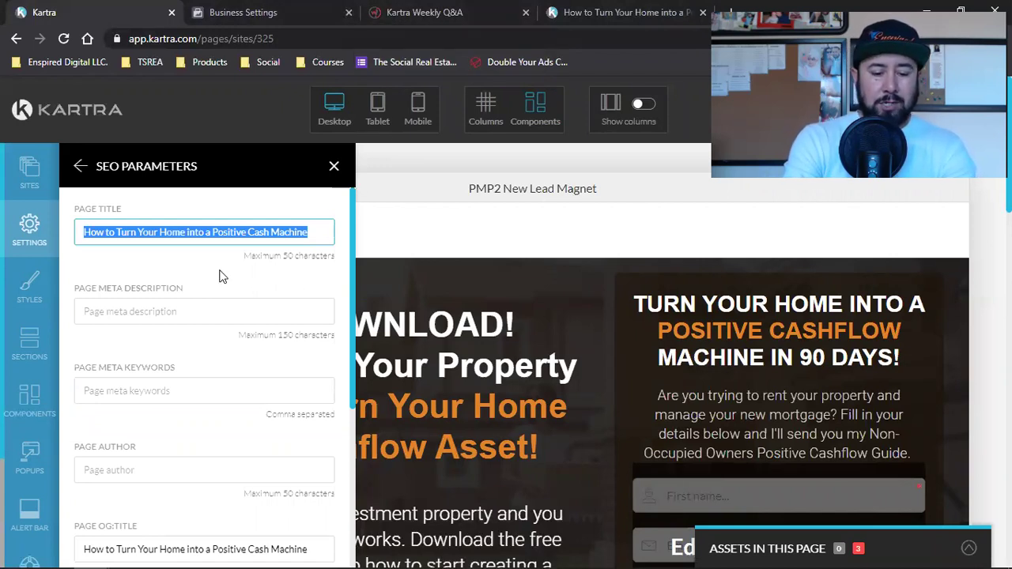
text(Free)
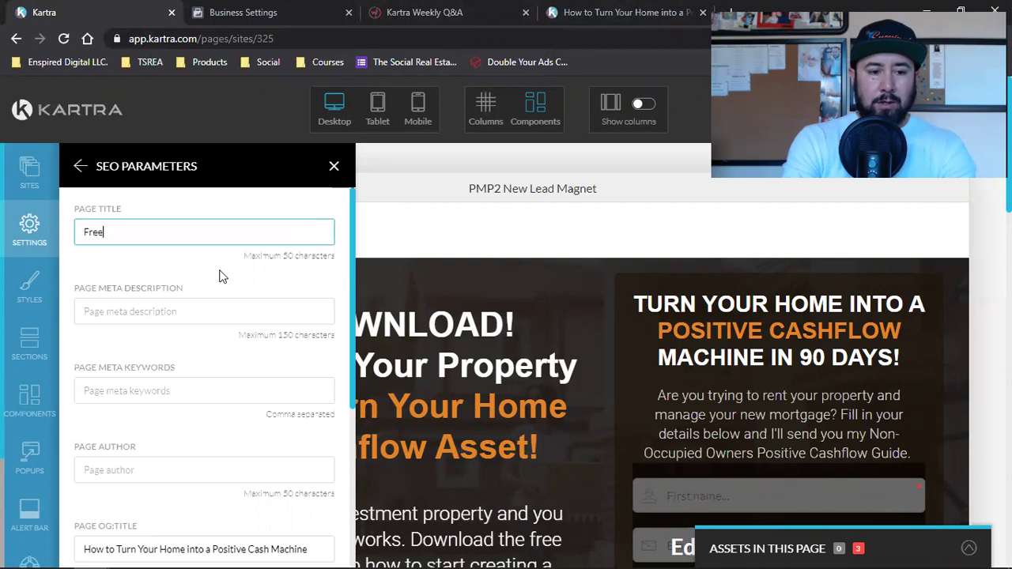
text( Download)
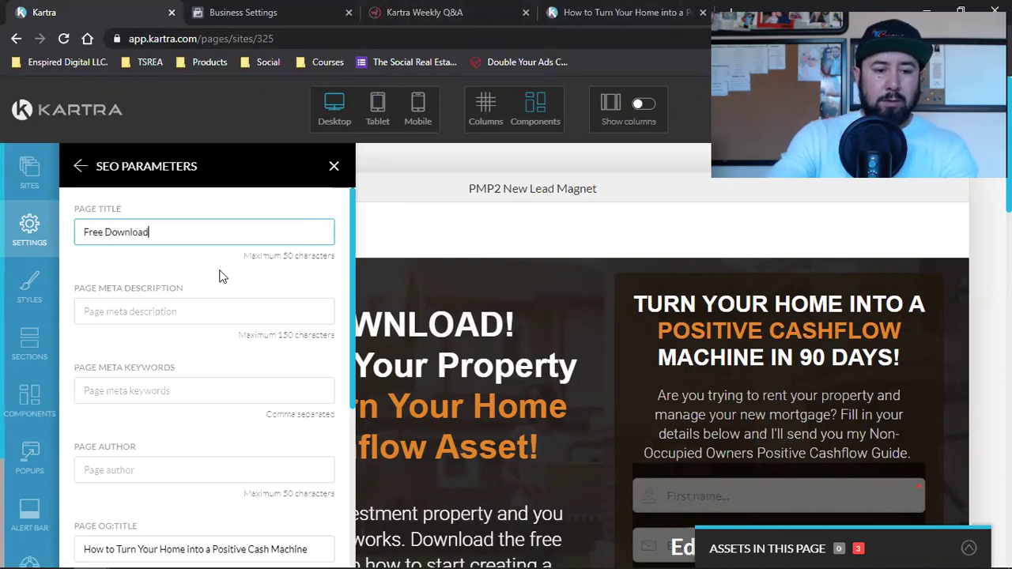
Move down through the SEO fields and open the Image Library for Page OG:Image.
click(169, 314)
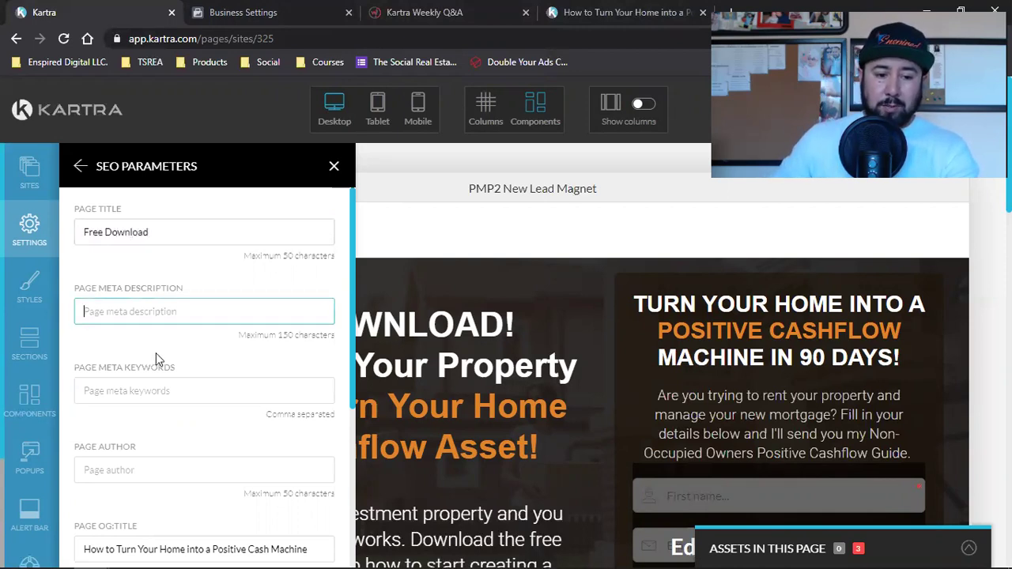
click(137, 397)
scroll(178, 344, down, 2)
click(182, 329)
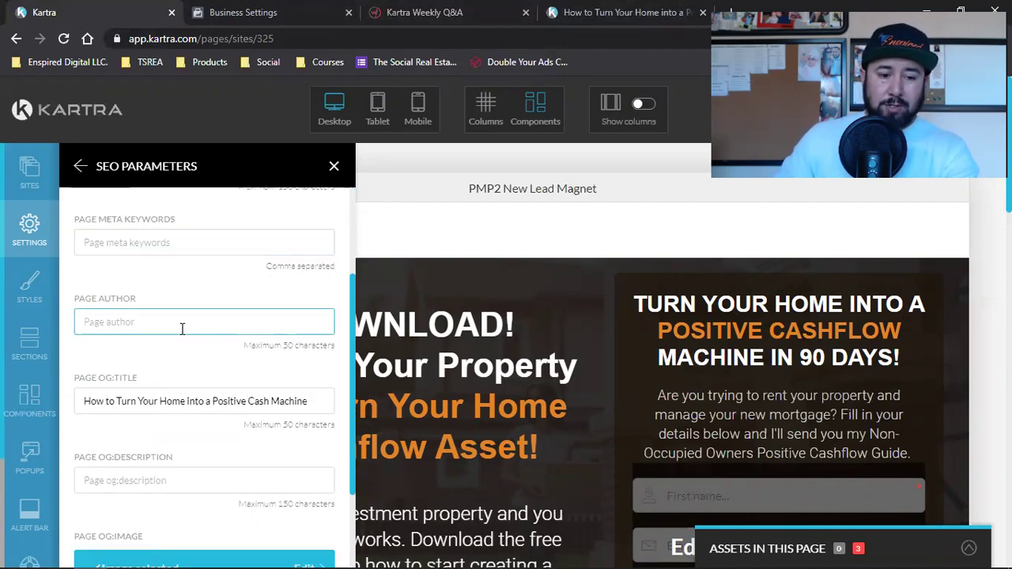
scroll(181, 329, down, 2)
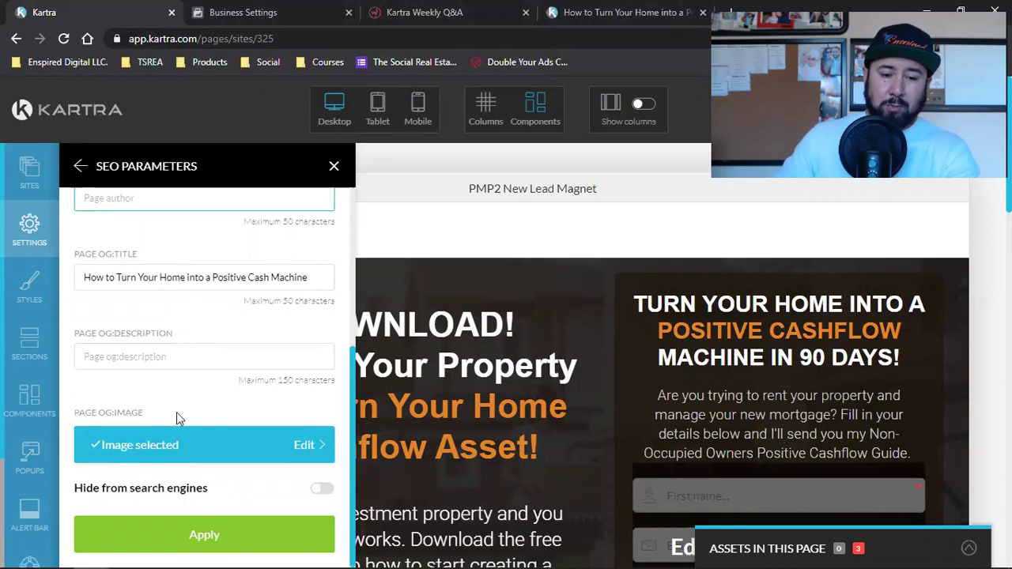
click(220, 458)
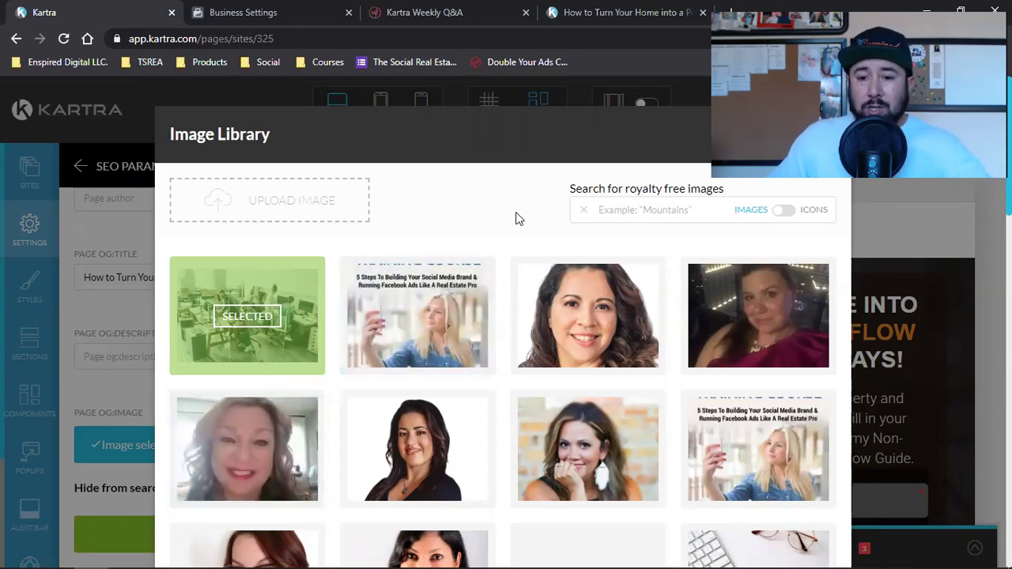
Choose the villa photo as the share image and apply the SEO changes.
scroll(526, 327, down, 4)
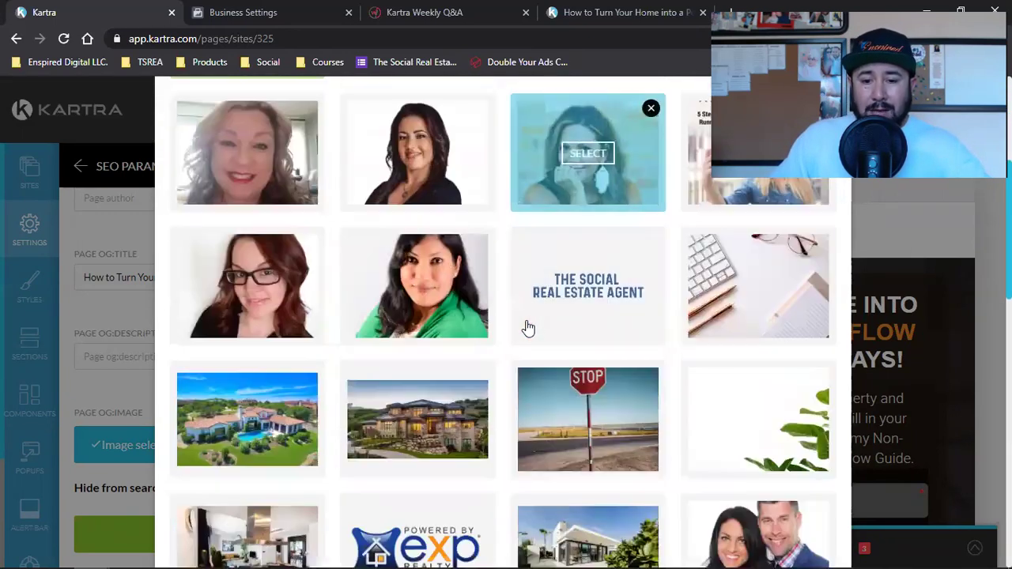
scroll(527, 329, down, 3)
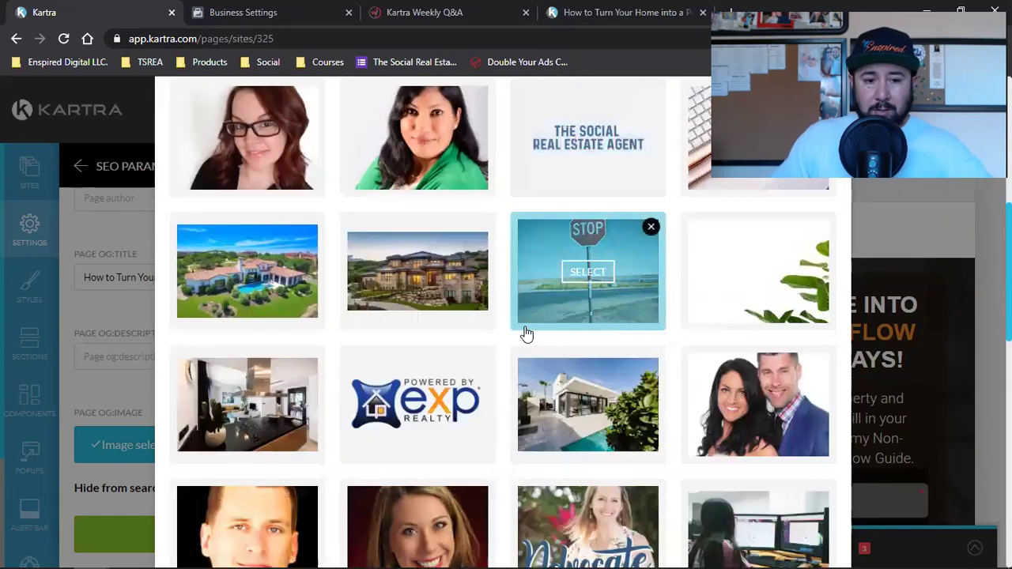
click(245, 271)
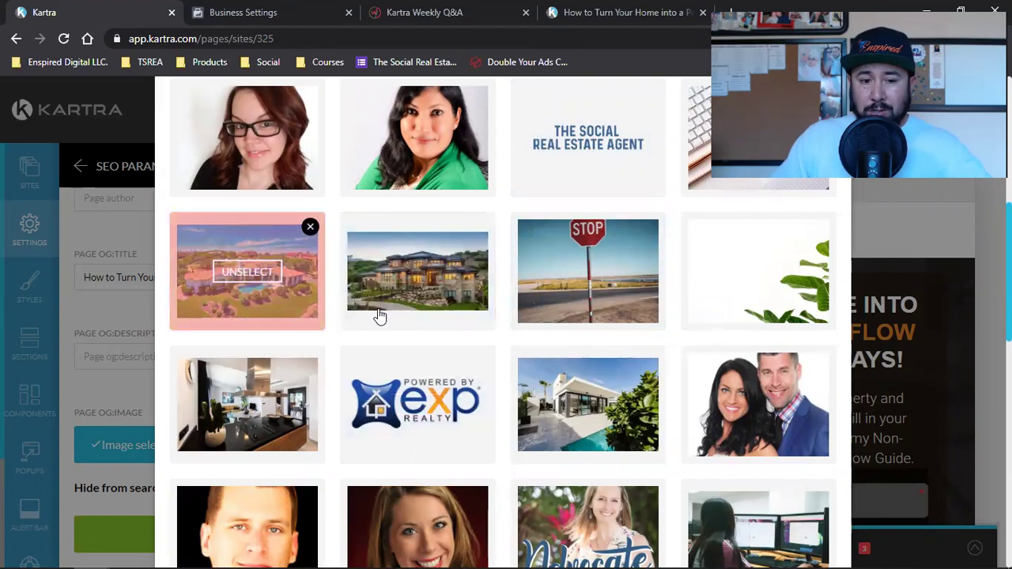
scroll(380, 316, up, 5)
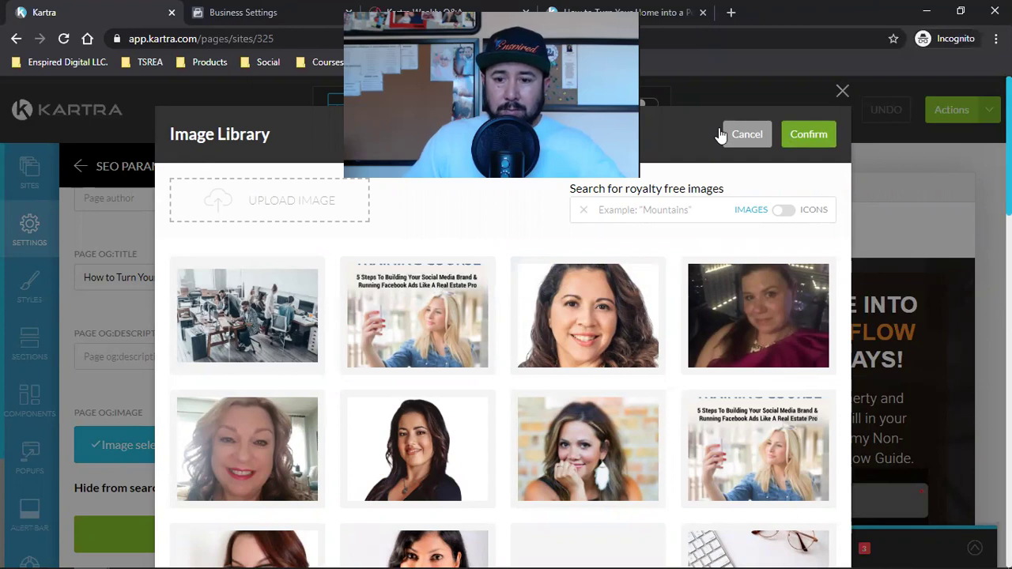
click(726, 135)
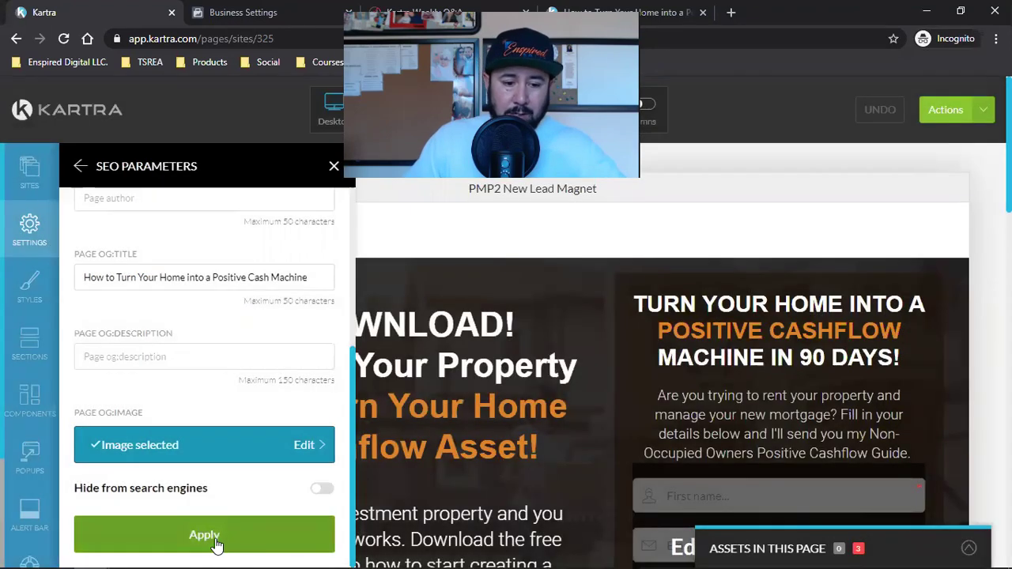
click(215, 544)
Save the page's progress and republish it live.
click(980, 114)
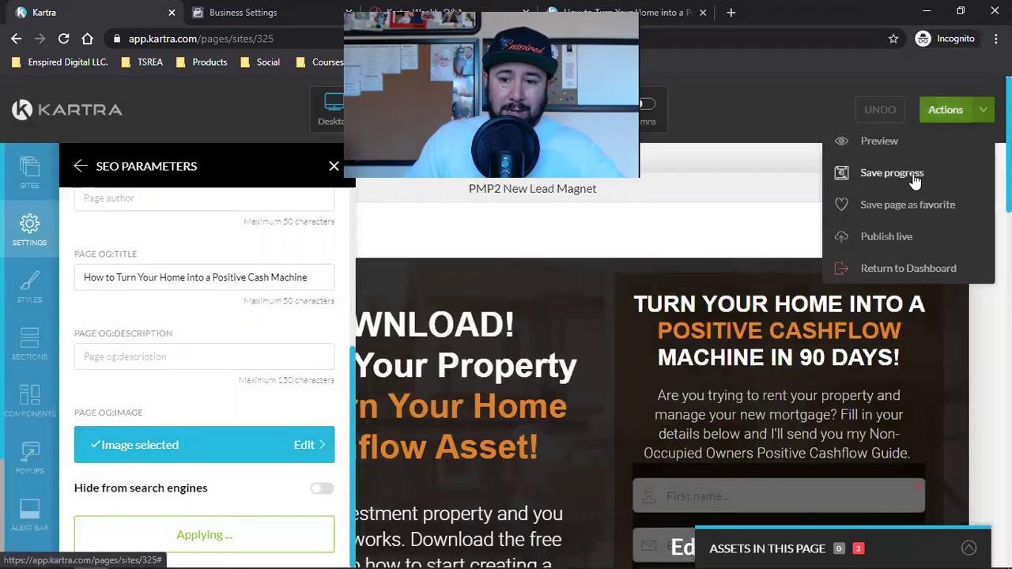
click(914, 176)
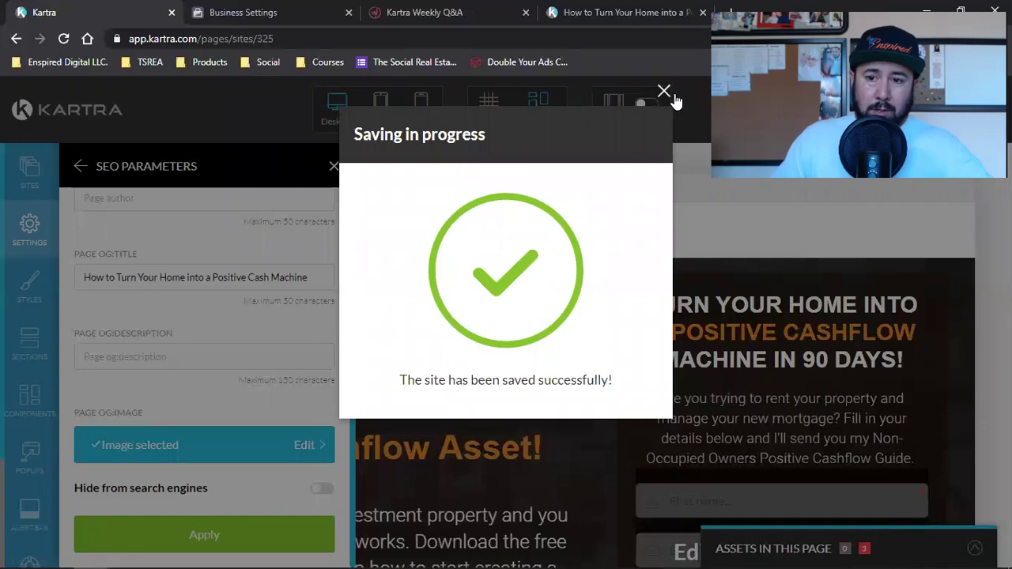
click(668, 93)
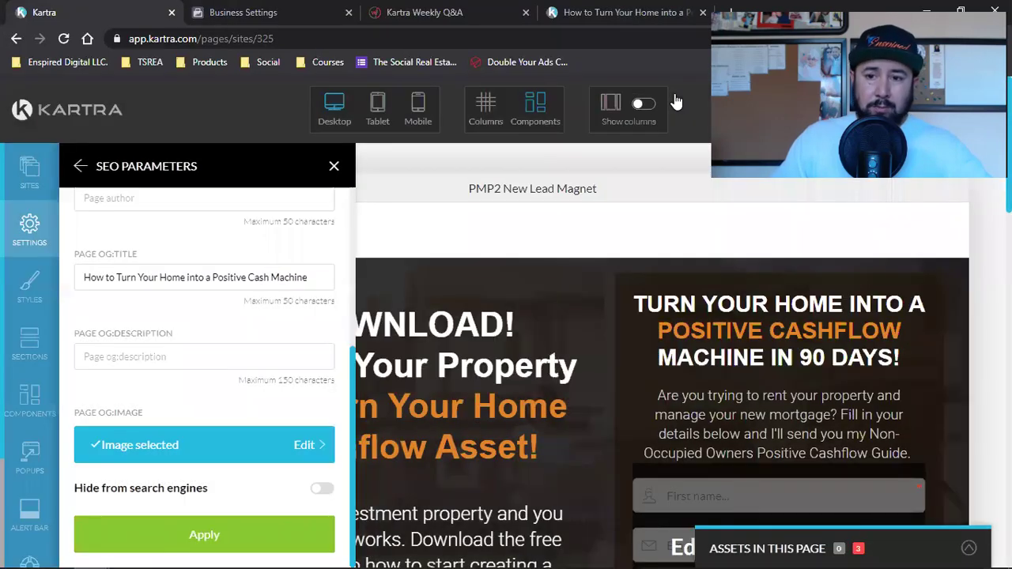
click(979, 112)
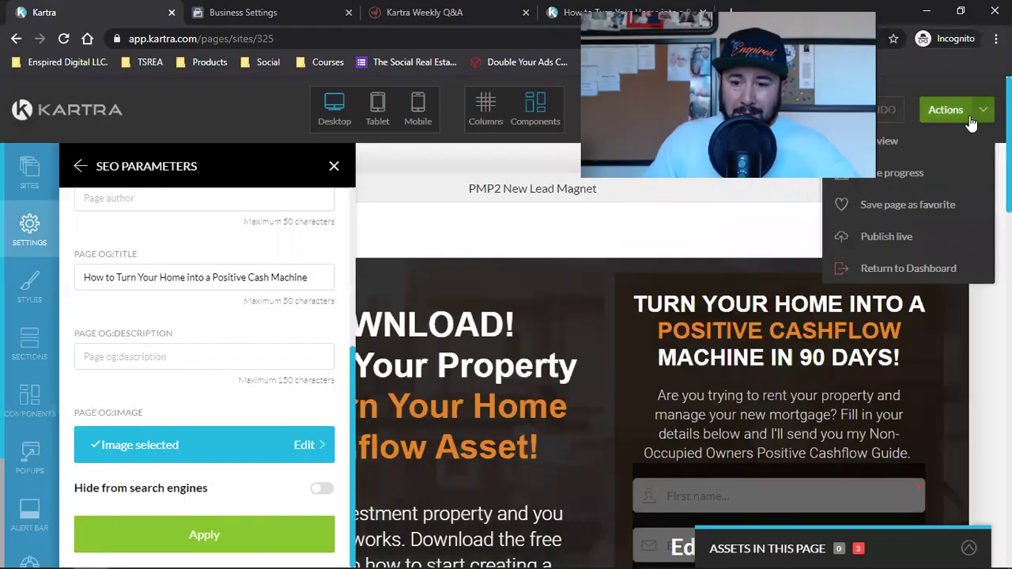
click(893, 236)
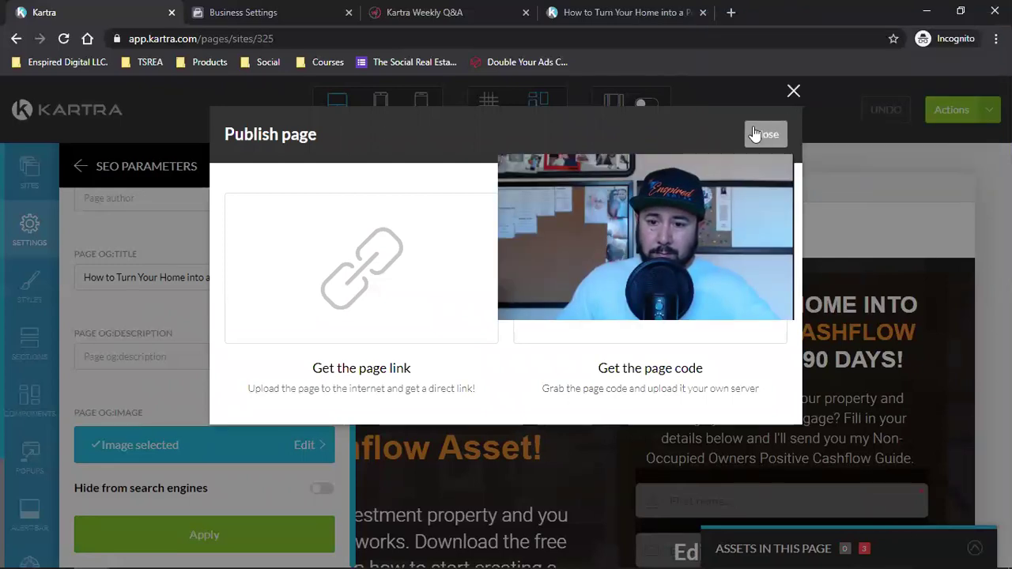
click(763, 134)
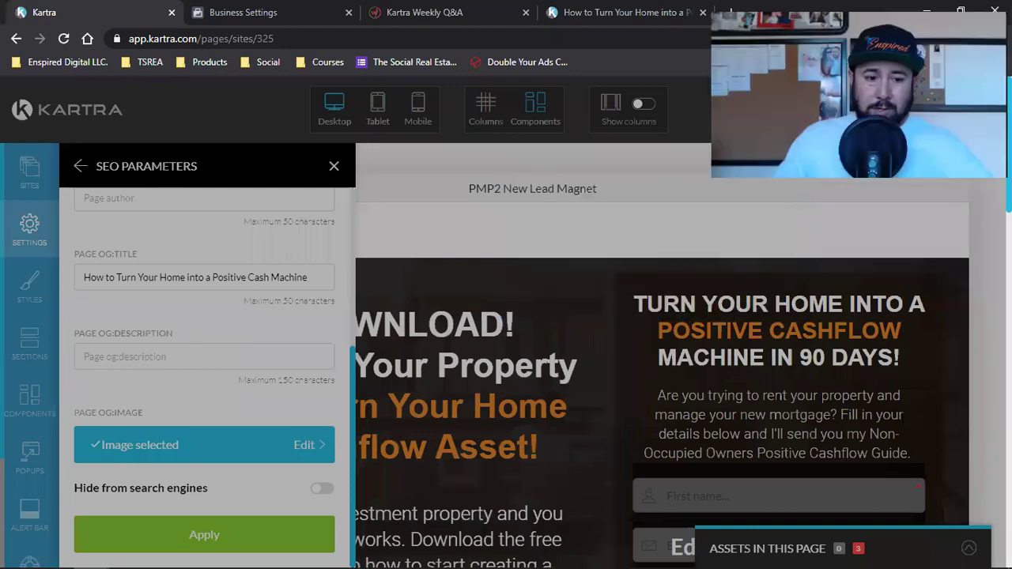
Enter 'Free Download' as the share title and fill in the share description.
scroll(200, 311, up, 4)
click(96, 316)
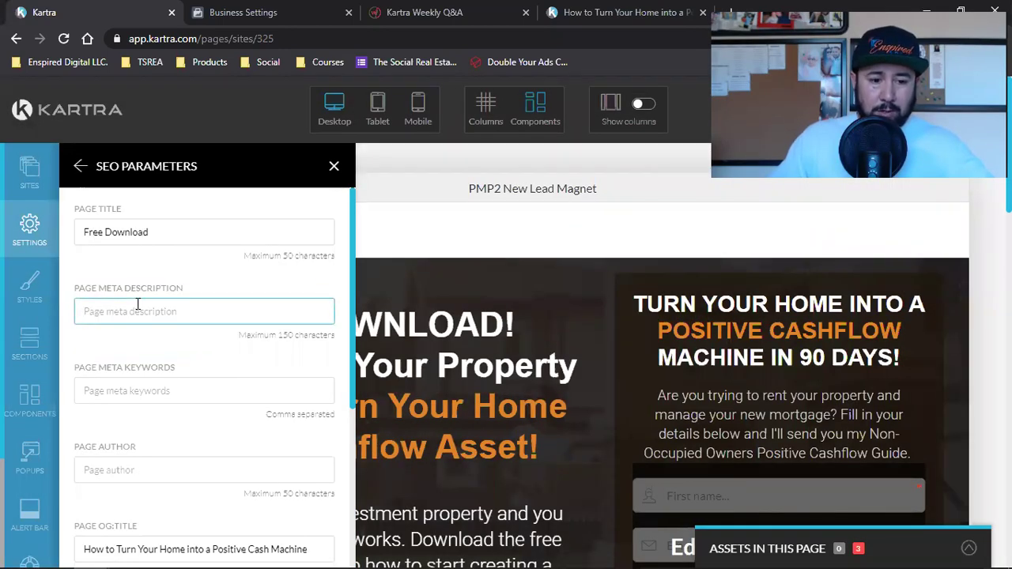
scroll(137, 307, down, 2)
click(316, 401)
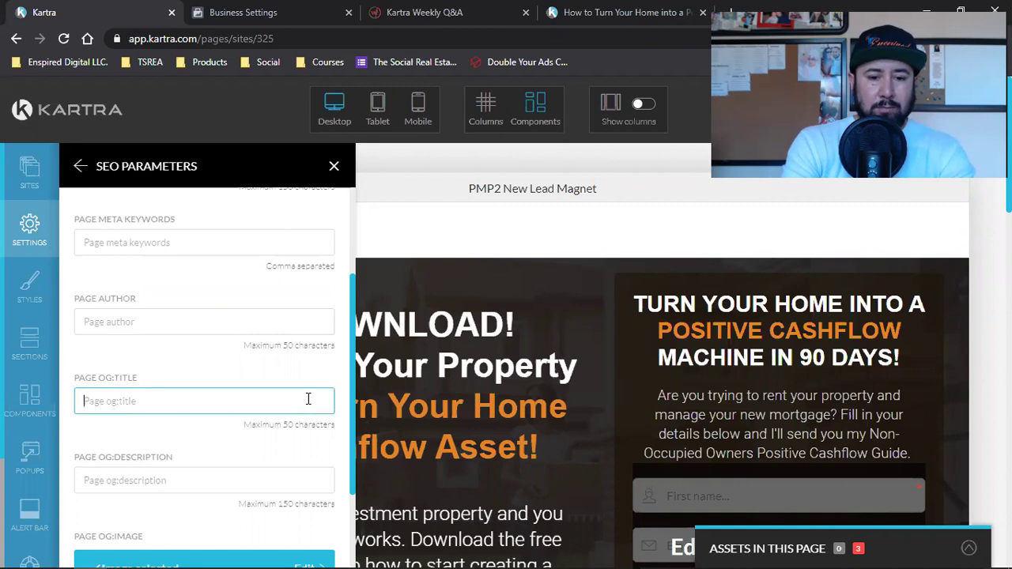
text(Free Download)
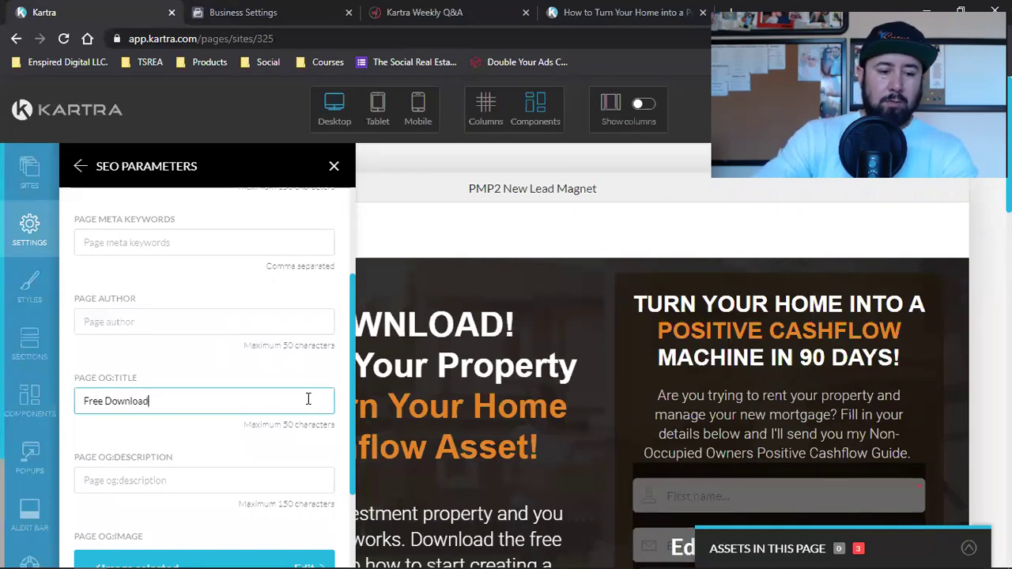
scroll(289, 400, down, 3)
click(214, 349)
text(Clock here to download now)
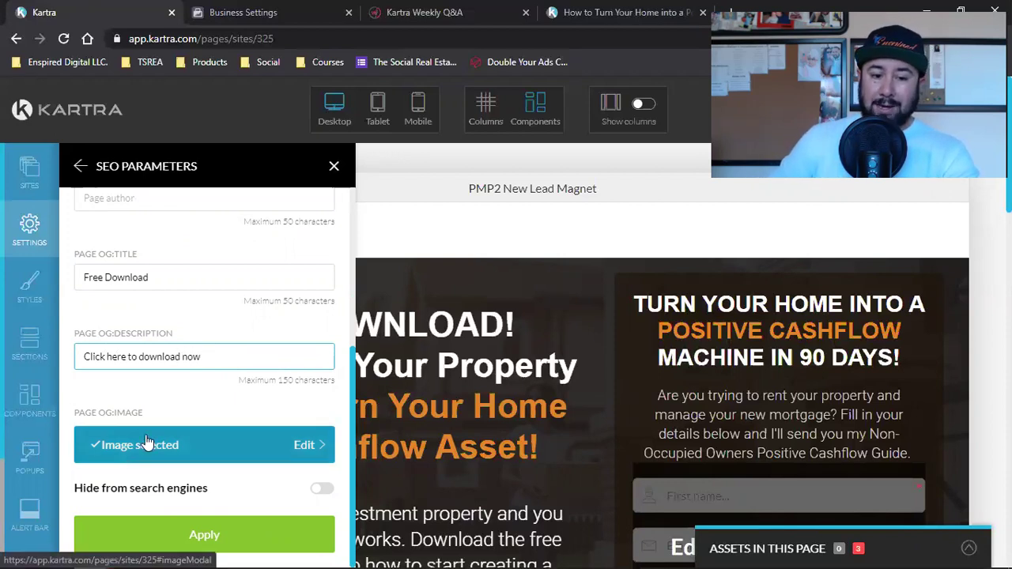
Set the meta description to 'Download now', correcting the 'Downloand' typo.
scroll(198, 371, up, 4)
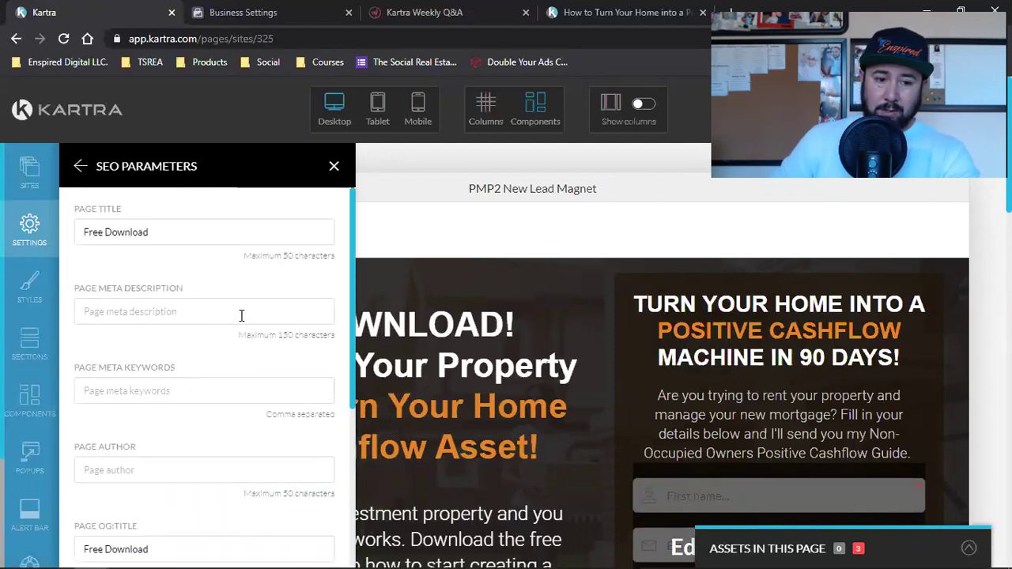
click(241, 315)
text(Downloand now)
click(129, 313)
key(BackSpace)
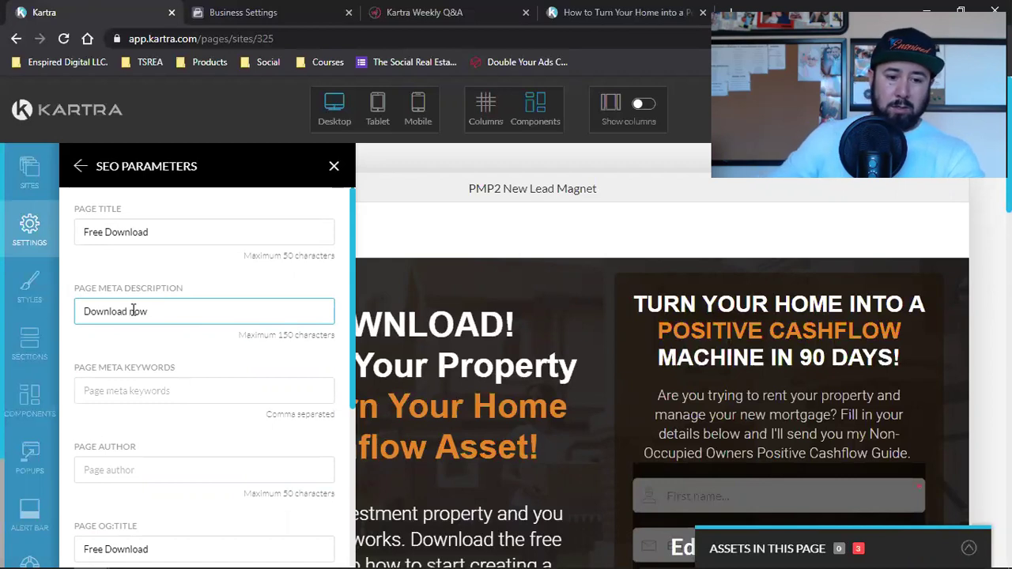
Apply the updated SEO settings and save the page's progress.
scroll(132, 311, down, 3)
click(203, 534)
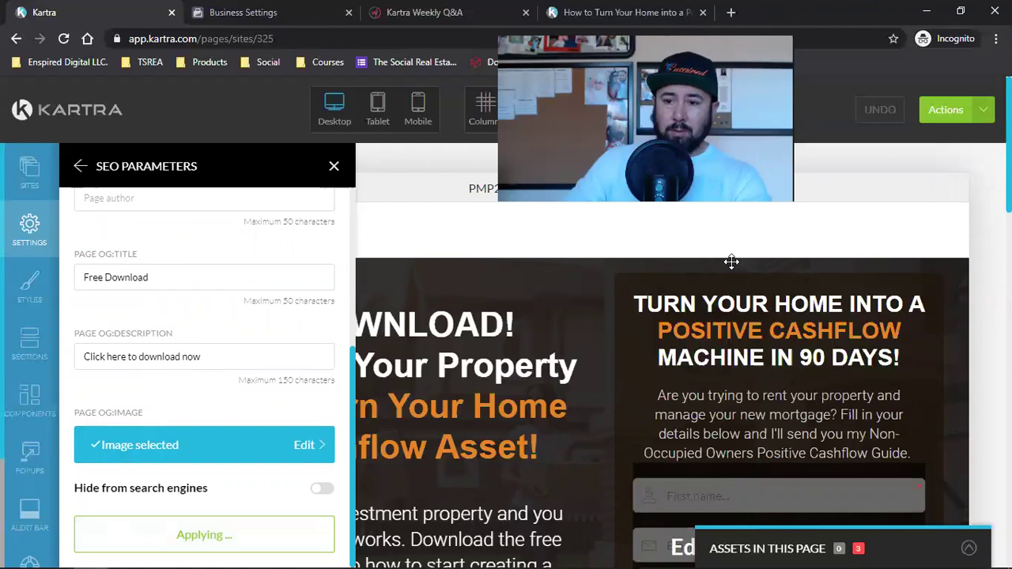
click(945, 109)
click(926, 168)
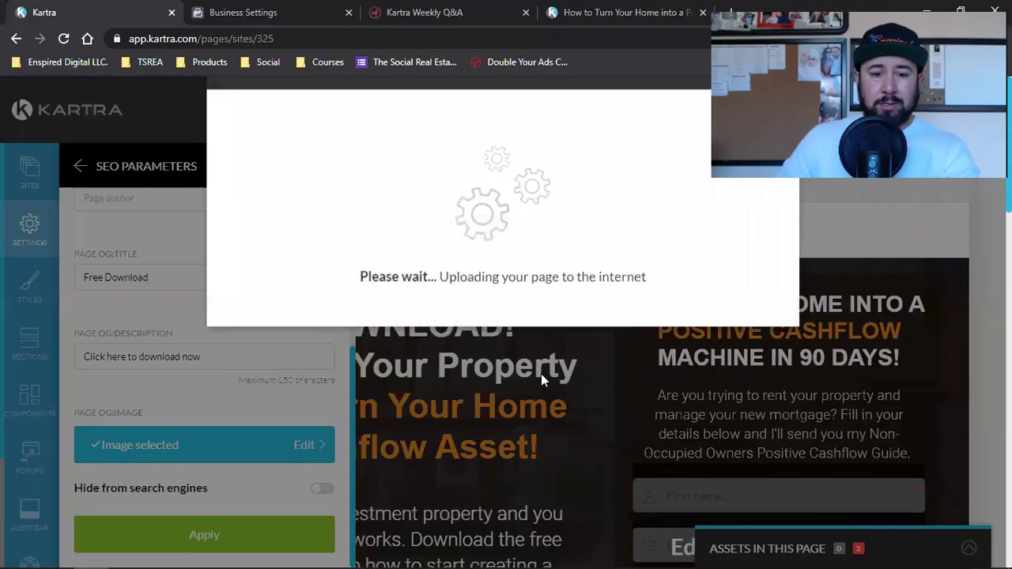
Copy the published page's direct link.
click(362, 305)
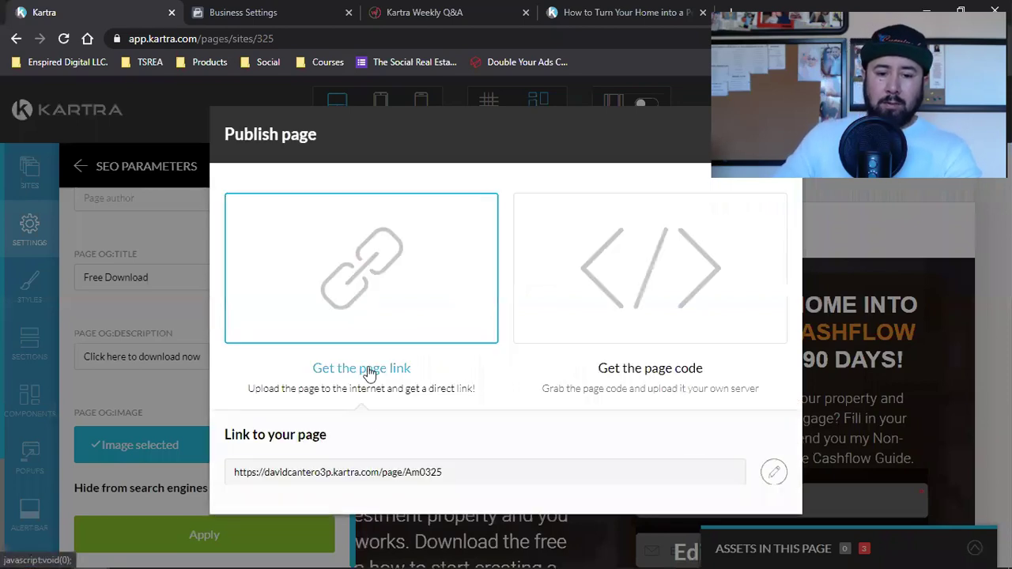
click(352, 471)
right_click(353, 471)
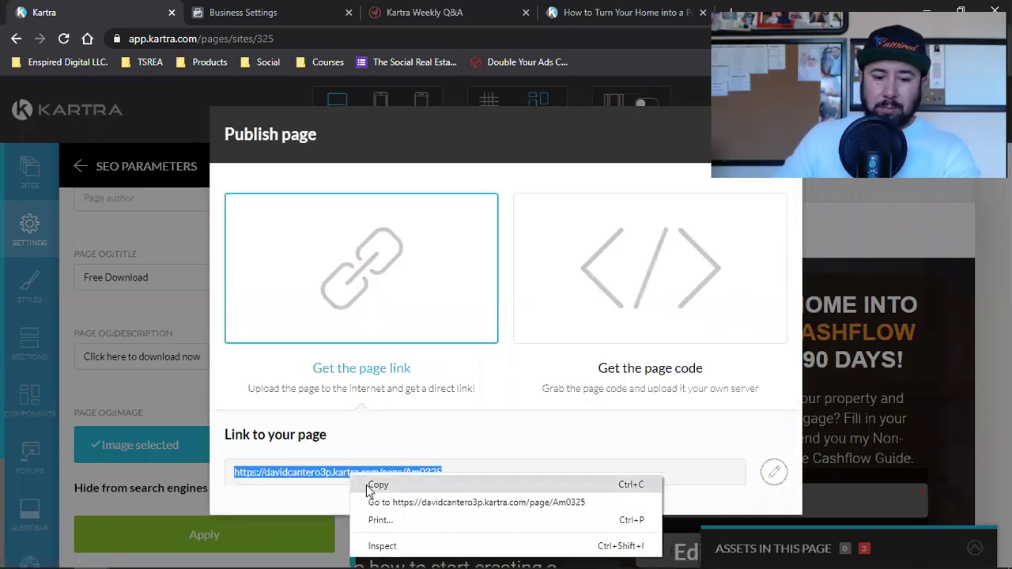
click(360, 482)
Switch to the other Chrome window, open a new tab and show the business bookmarks.
mouse_move(92, 553)
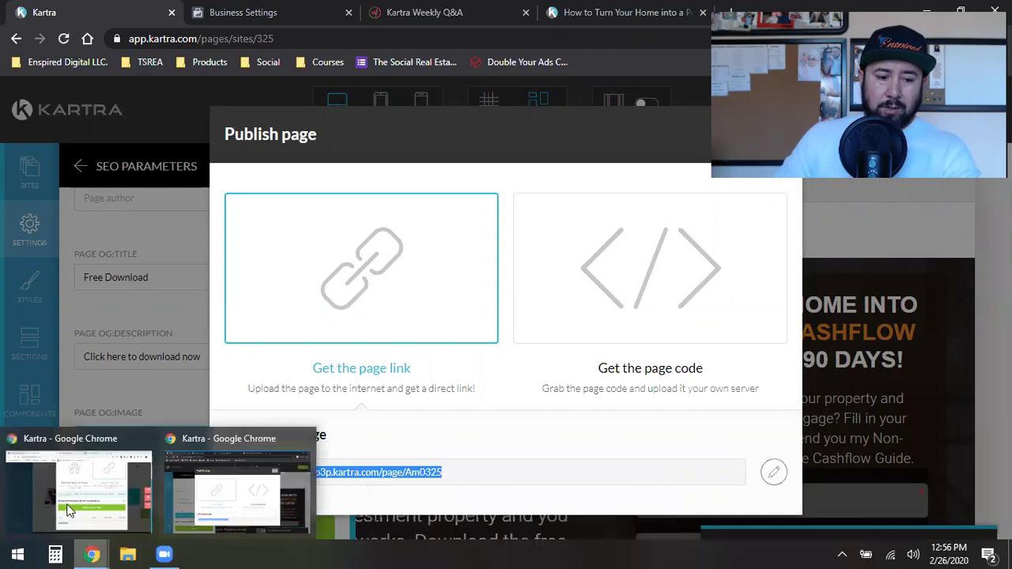
click(71, 506)
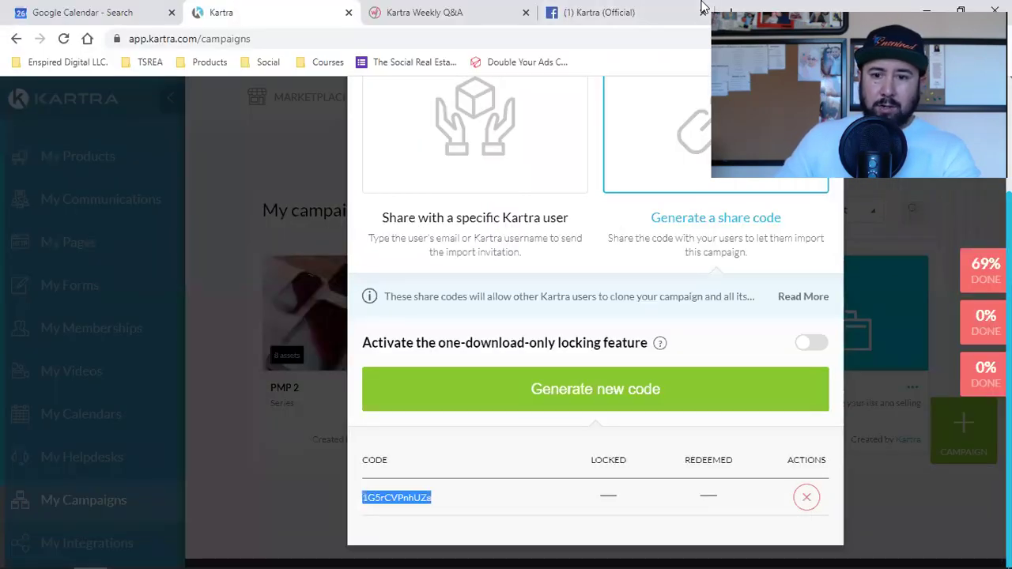
click(730, 12)
click(62, 63)
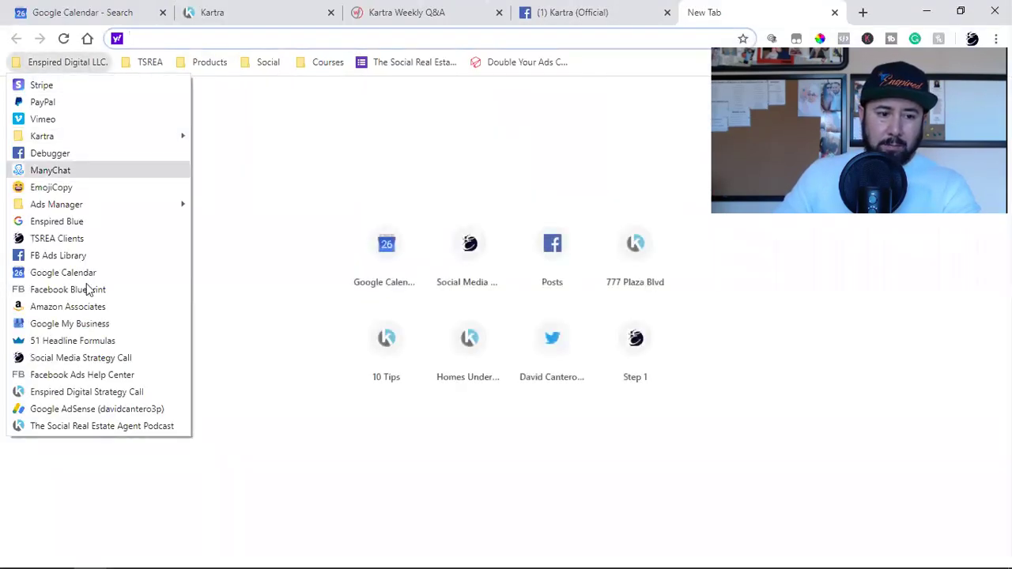
Run the Facebook Sharing Debugger on the pasted Kartra page URL.
click(70, 156)
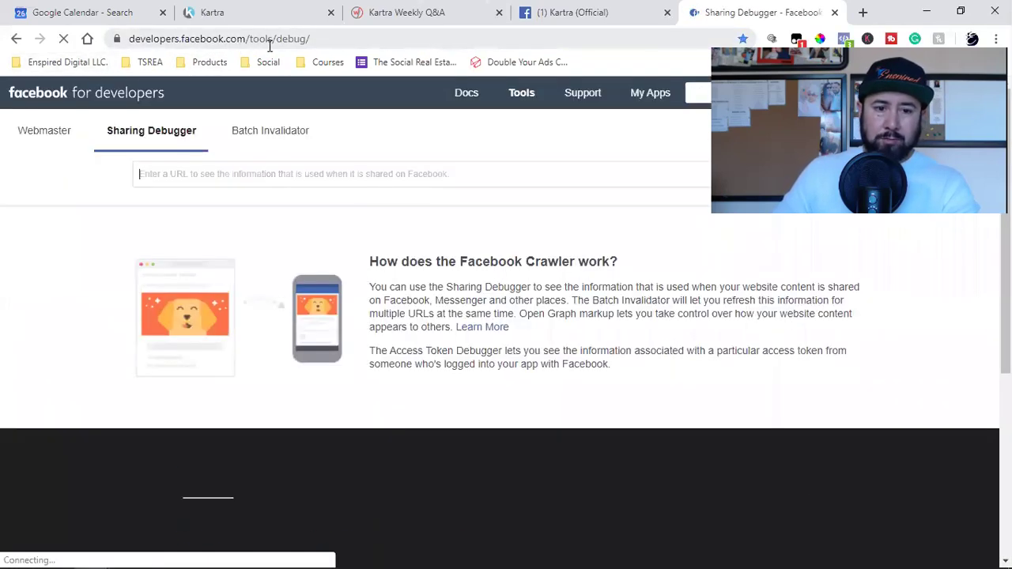
click(279, 39)
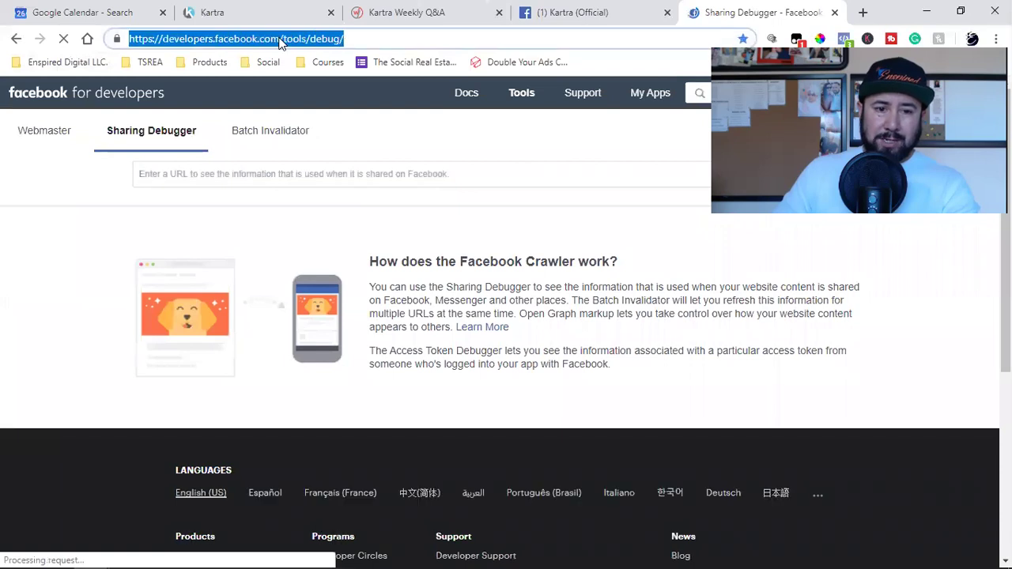
click(213, 167)
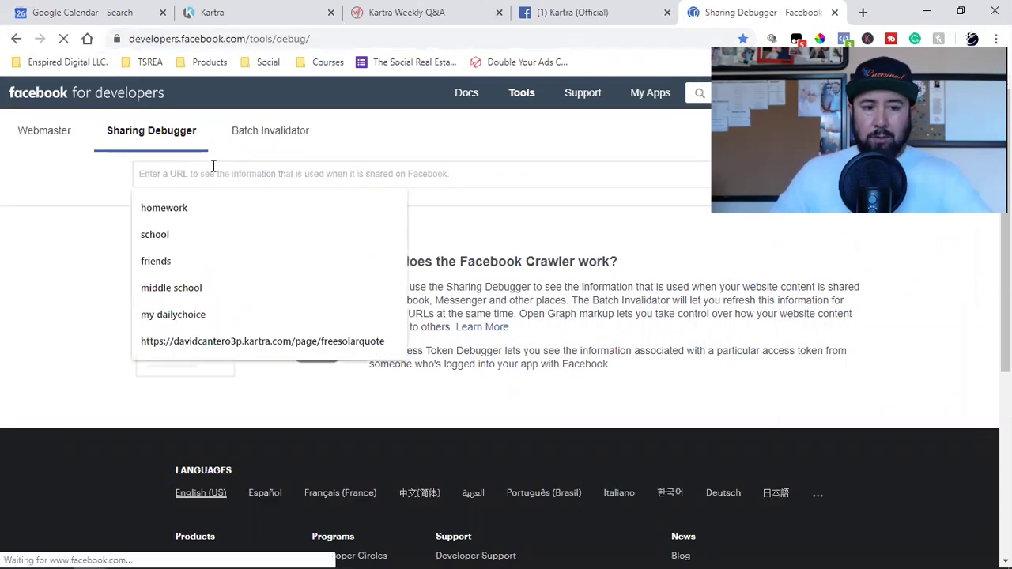
key(ctrl+v)
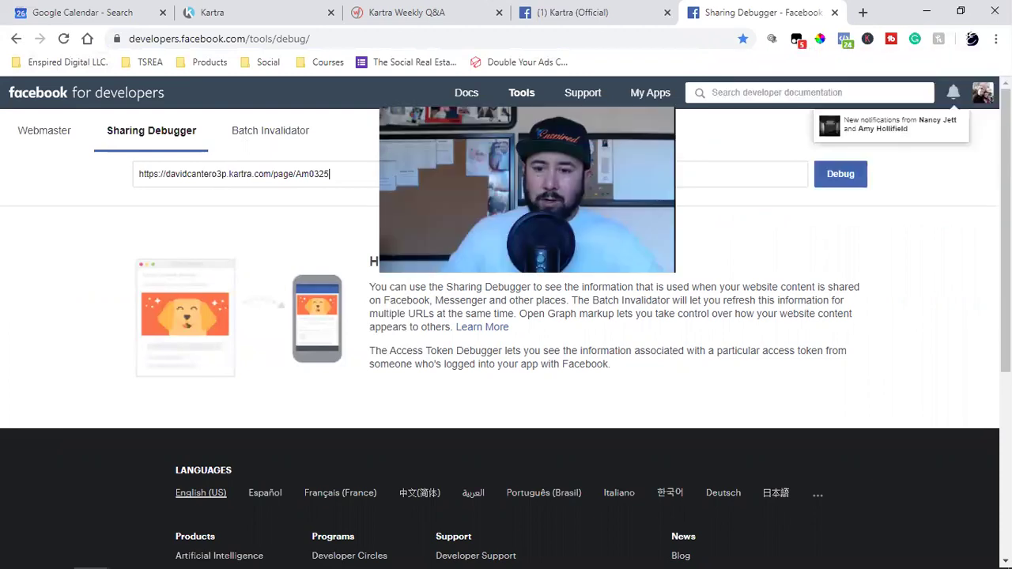
click(830, 175)
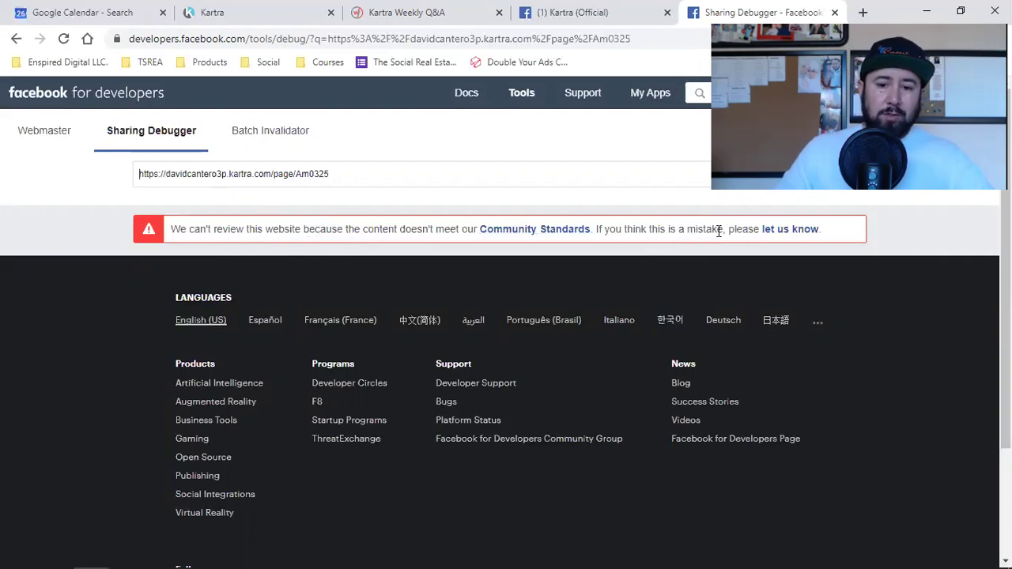
Highlight the subdomain and domain parts of the URL in the debugger field.
triple_click(204, 175)
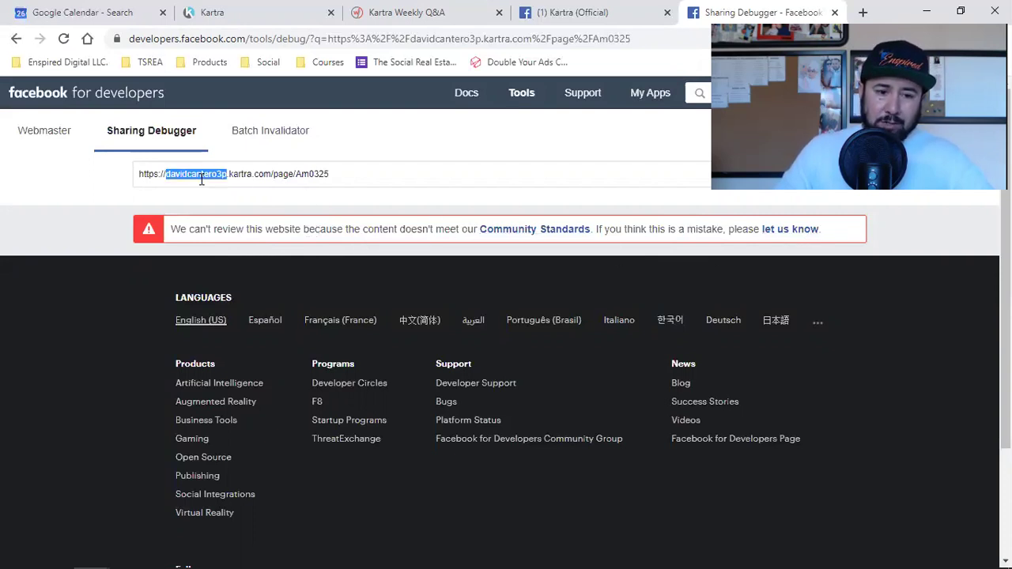
drag(164, 173, 260, 173)
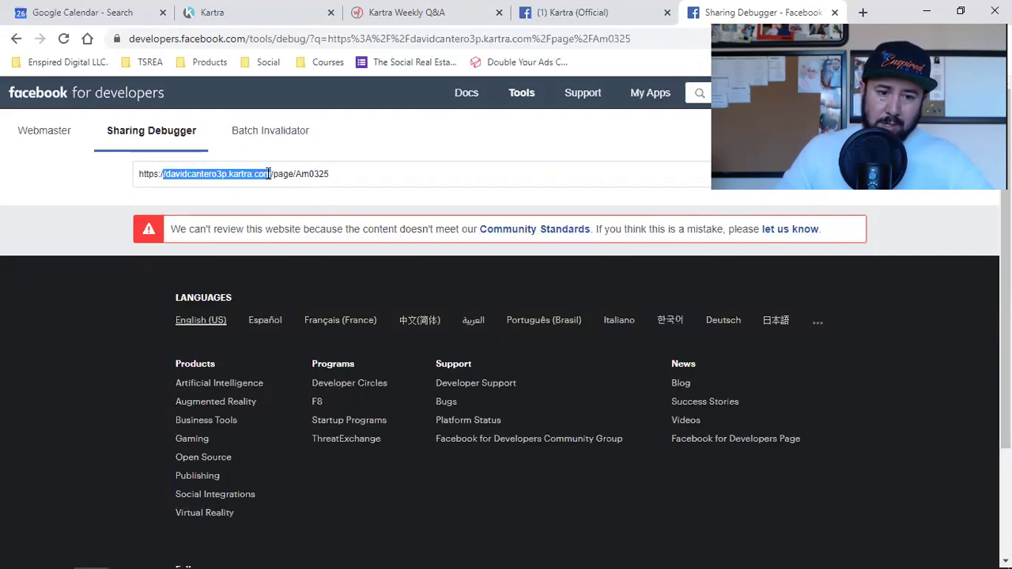
click(274, 174)
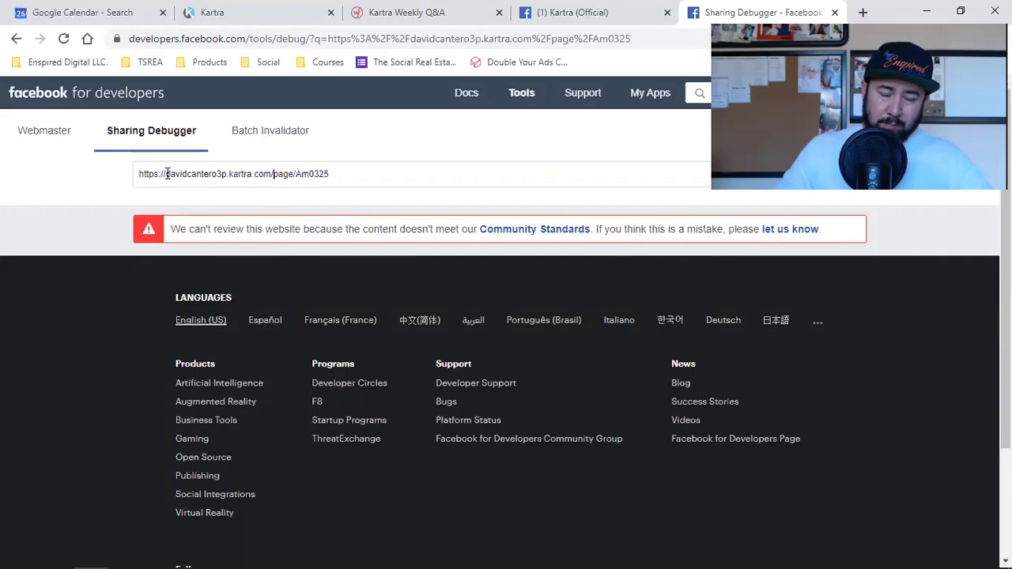
drag(170, 174, 340, 177)
click(284, 175)
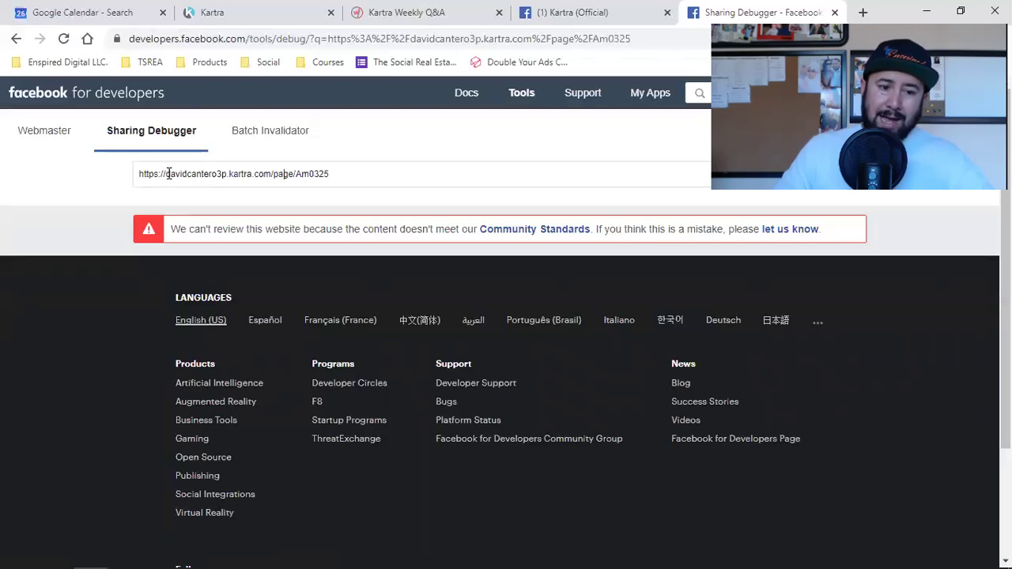
drag(172, 174, 250, 173)
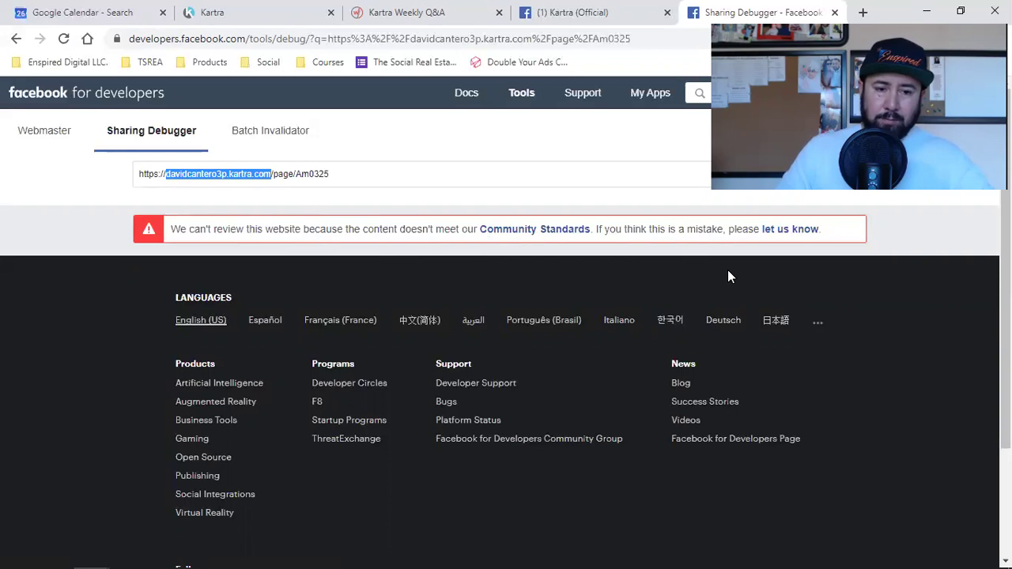
Start a News Feed post and paste the Kartra page link into it.
click(601, 12)
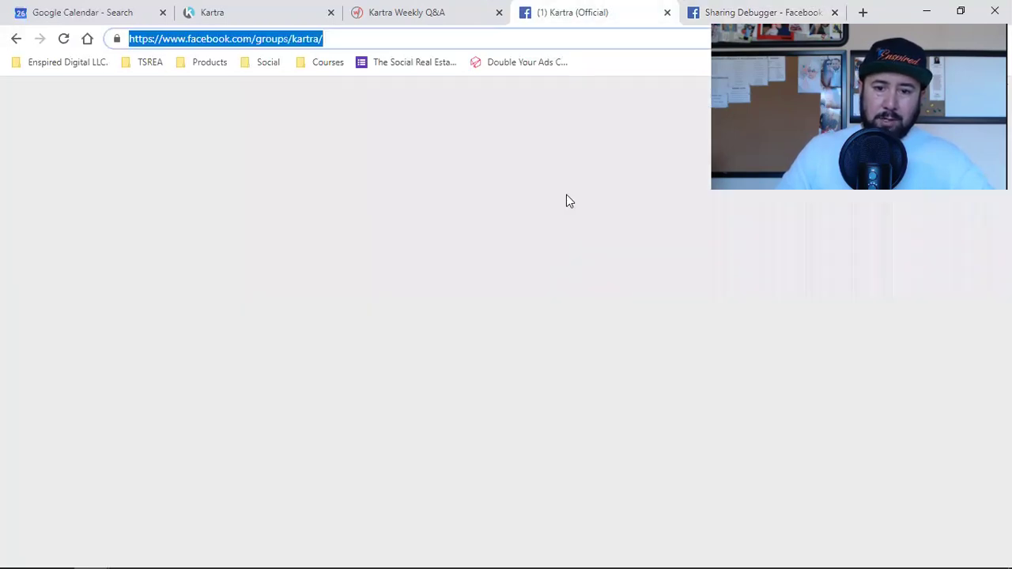
click(662, 94)
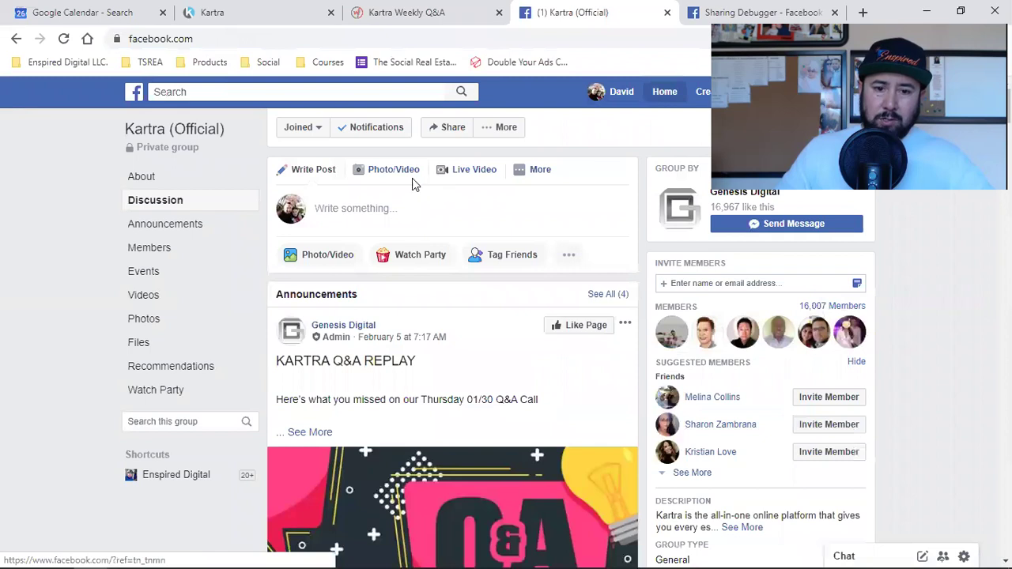
click(375, 167)
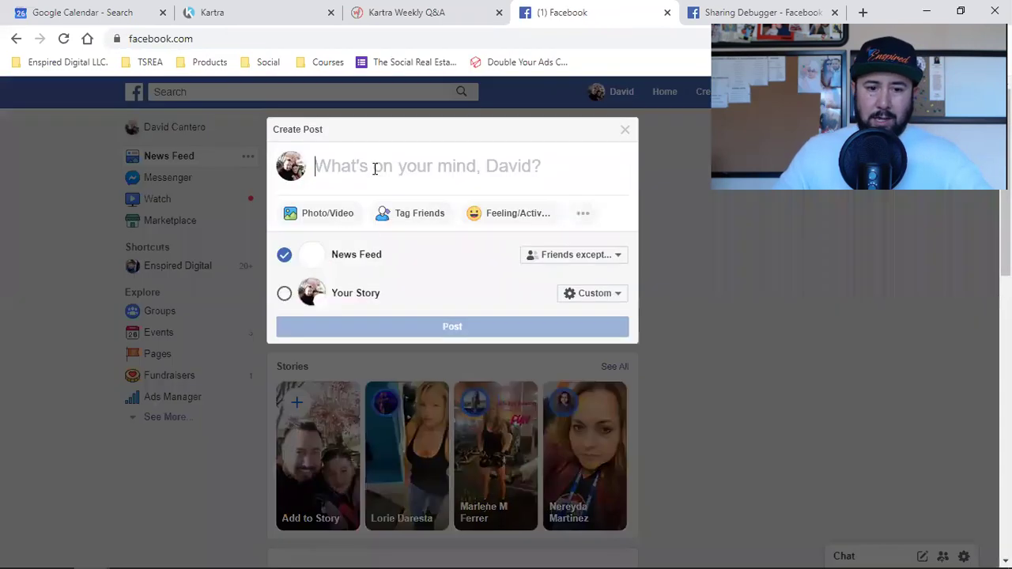
key(ctrl+v)
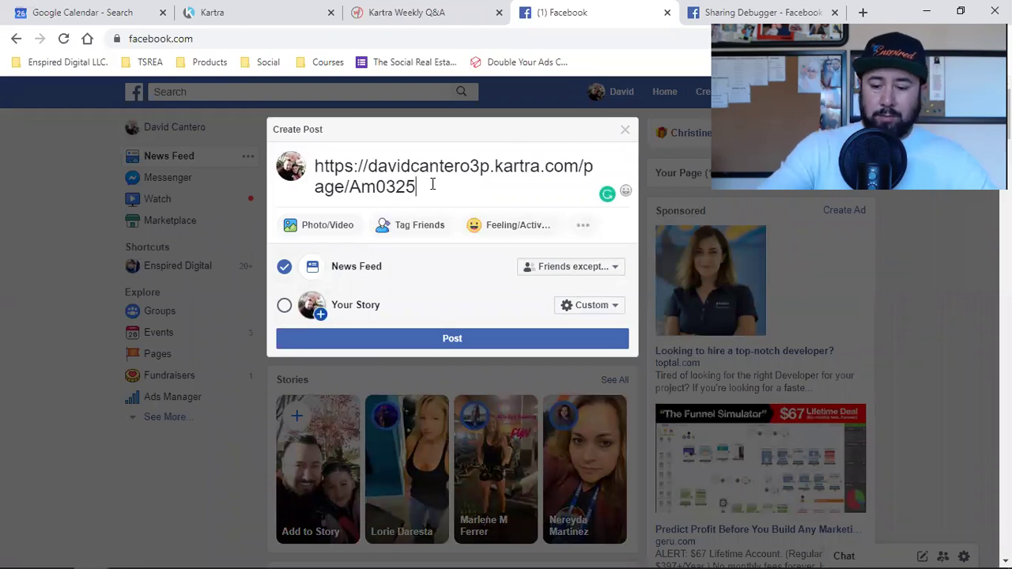
key(Return)
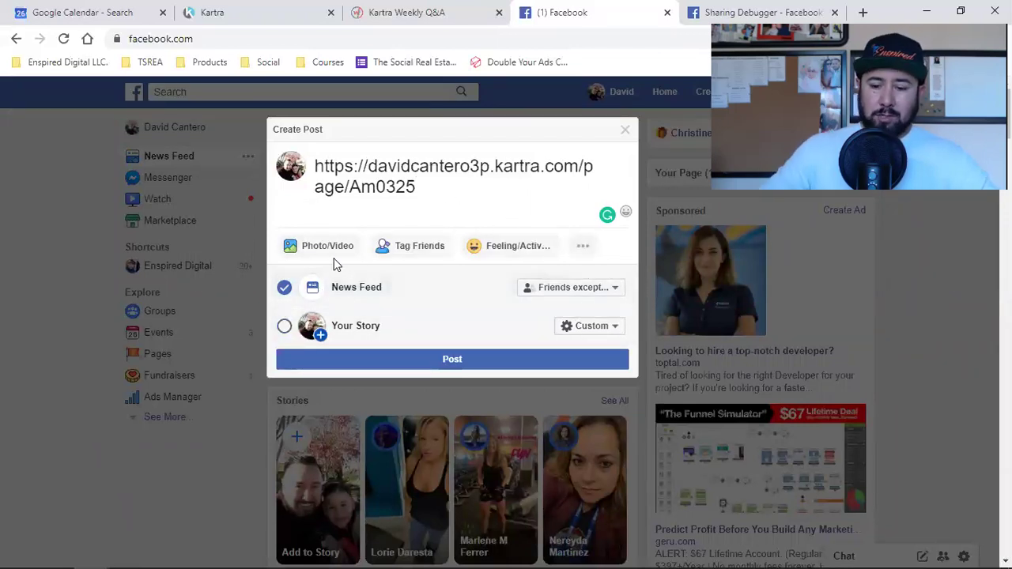
key(BackSpace)
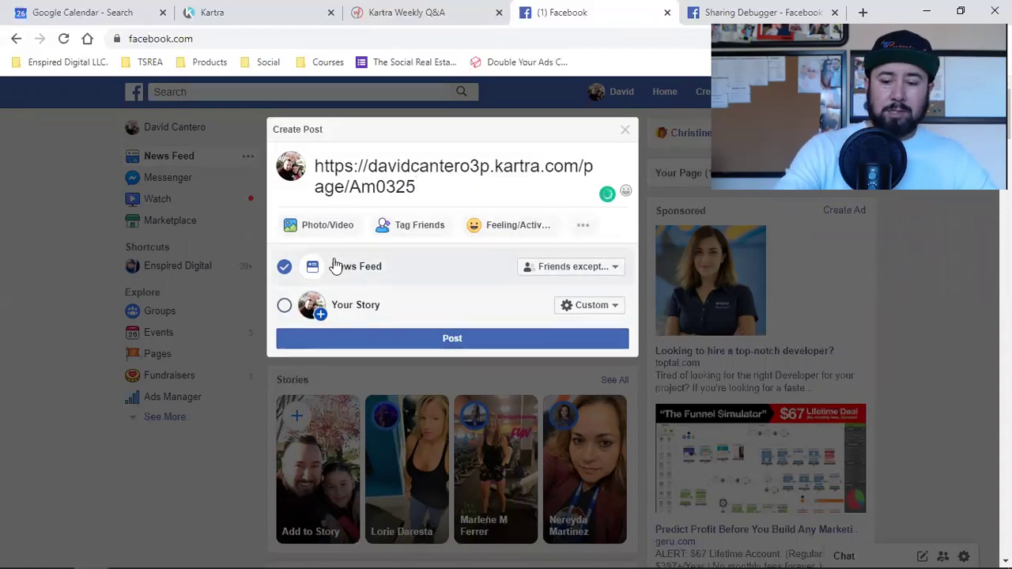
key(Return)
key(Return)
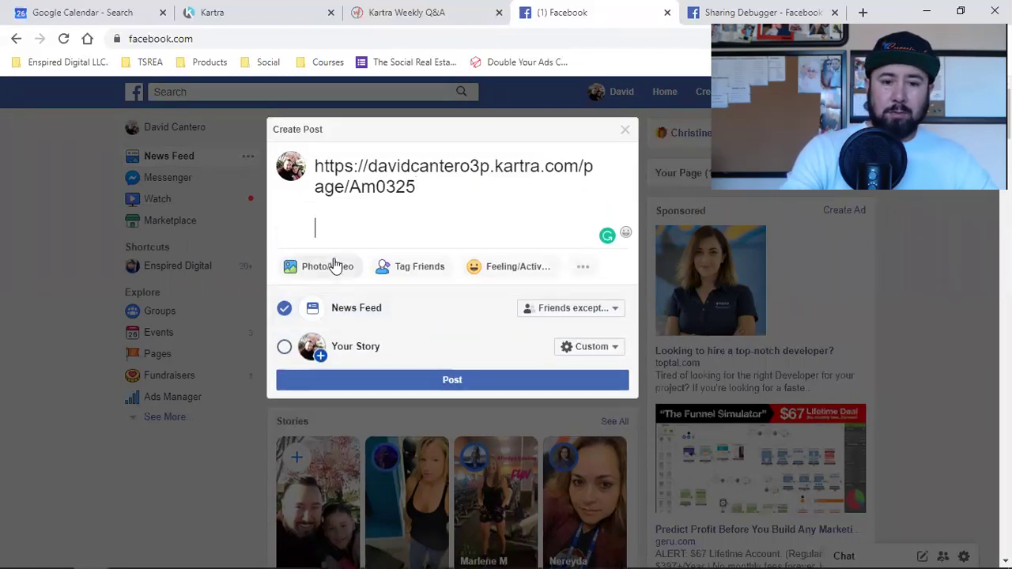
Delete the link, discard the draft with Leave This Page, and reopen an empty composer.
drag(379, 170, 536, 161)
key(ctrl+a)
key(ctrl+c)
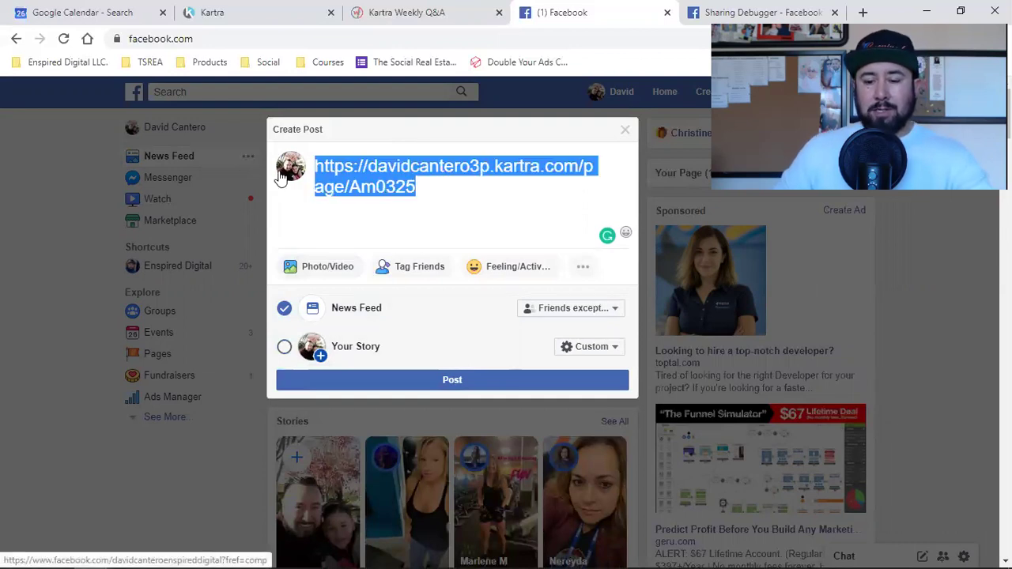
key(BackSpace)
click(625, 131)
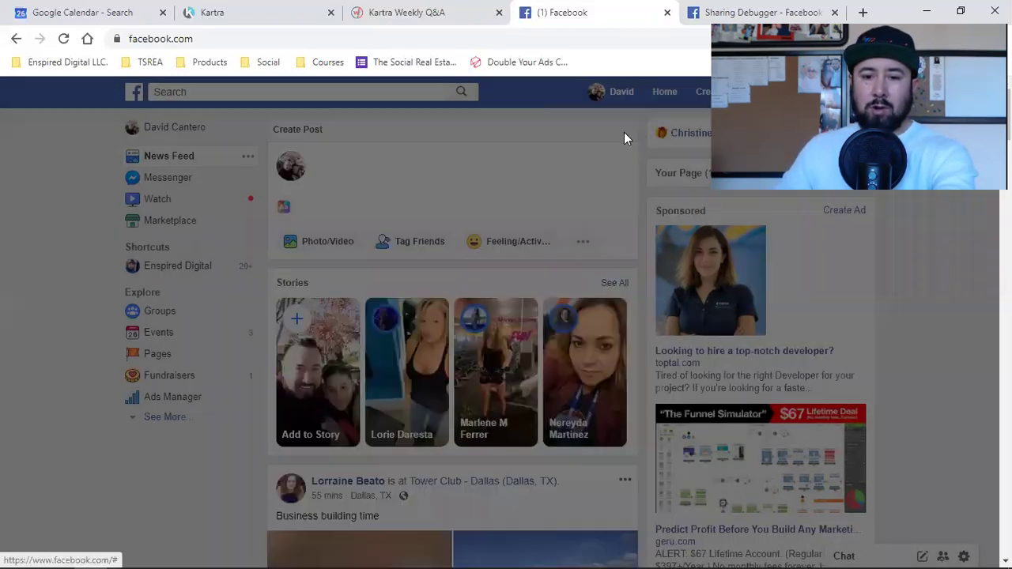
click(663, 91)
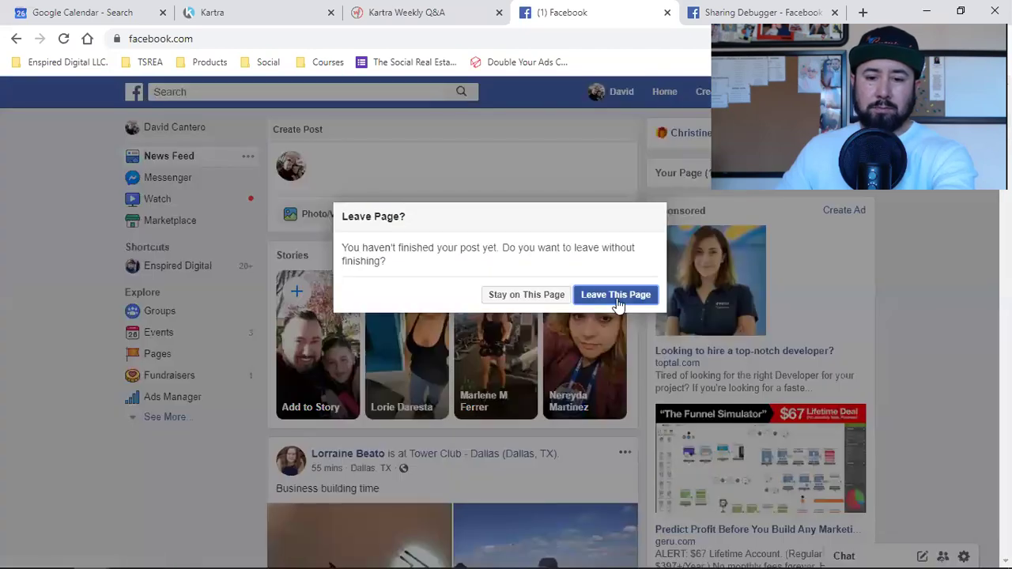
click(617, 294)
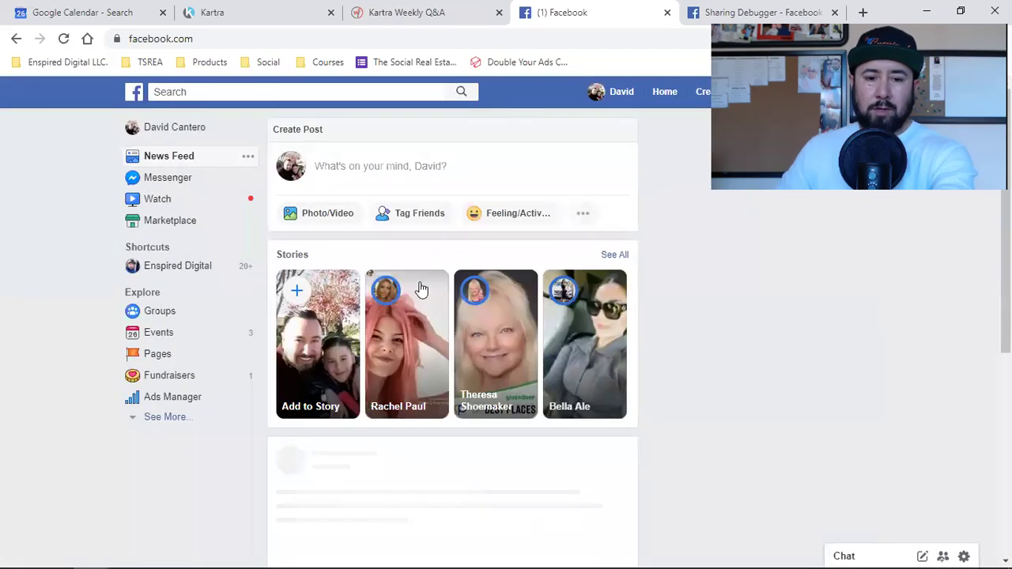
click(404, 168)
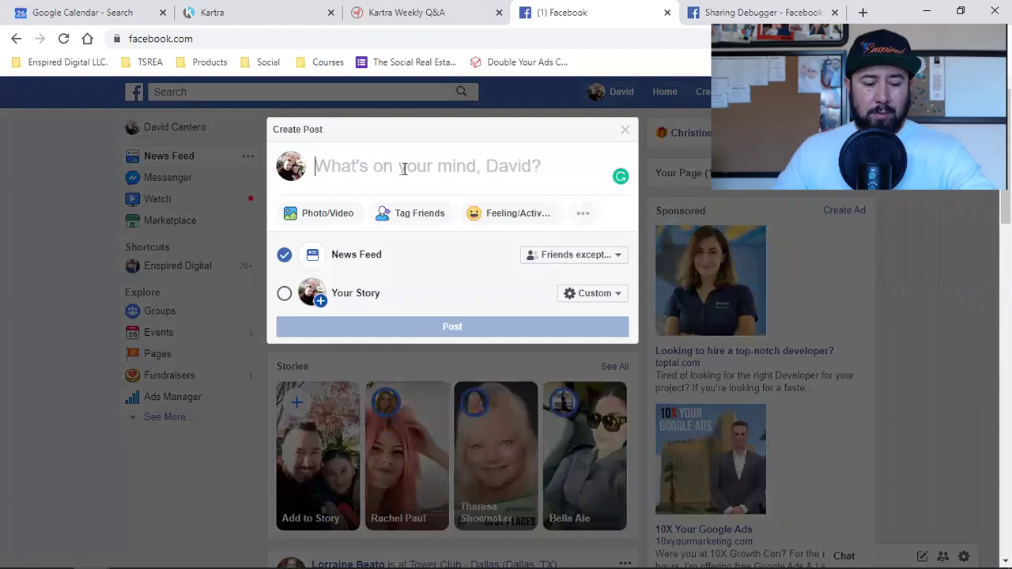
Try posting the Kartra page link and get the 'You can't share this link' notice.
key(ctrl+v)
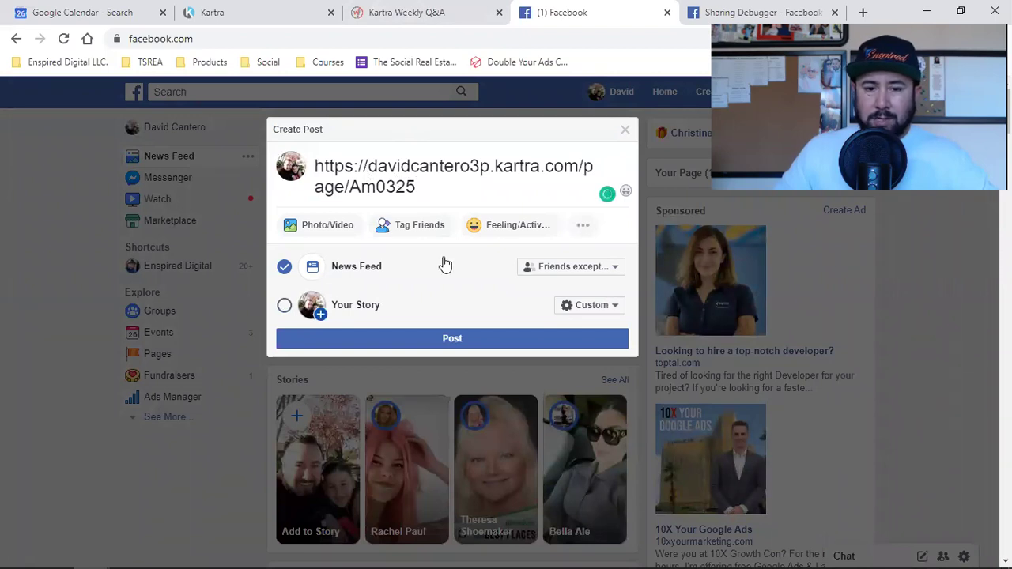
click(414, 342)
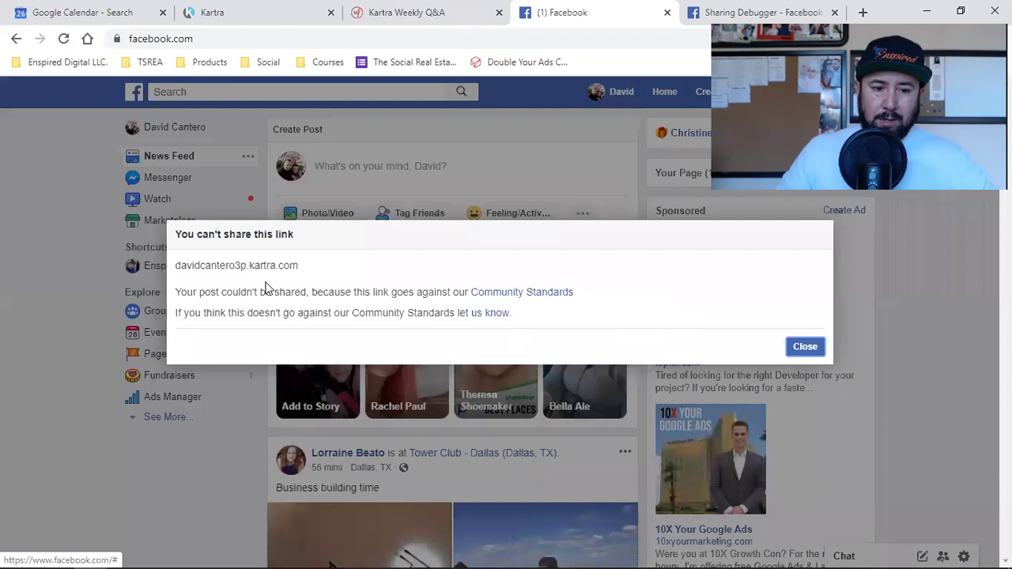
triple_click(216, 261)
drag(308, 273, 183, 271)
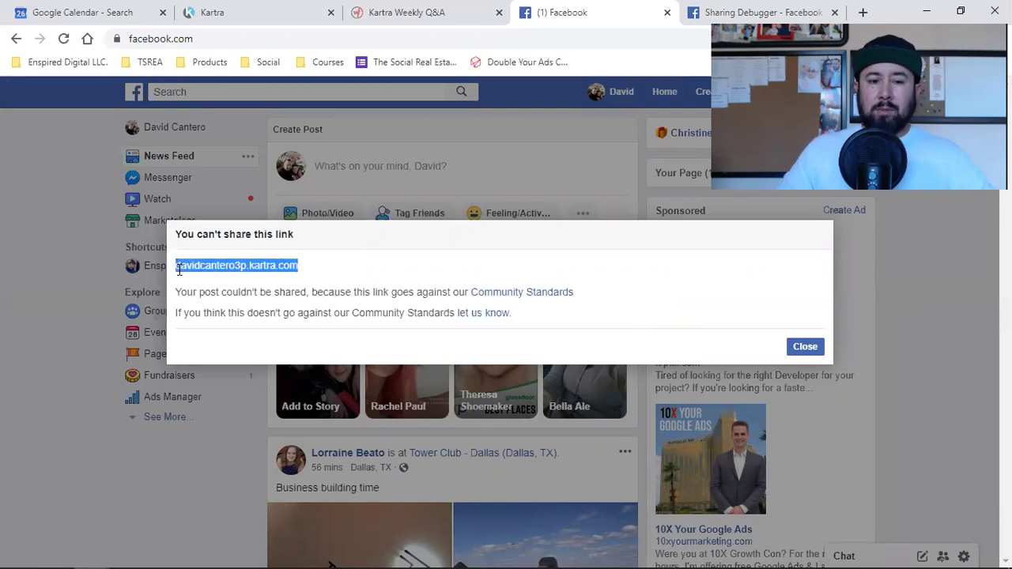
Highlight the blocked domain and subdomain in the notice, then close it.
drag(299, 268, 190, 272)
drag(162, 277, 175, 275)
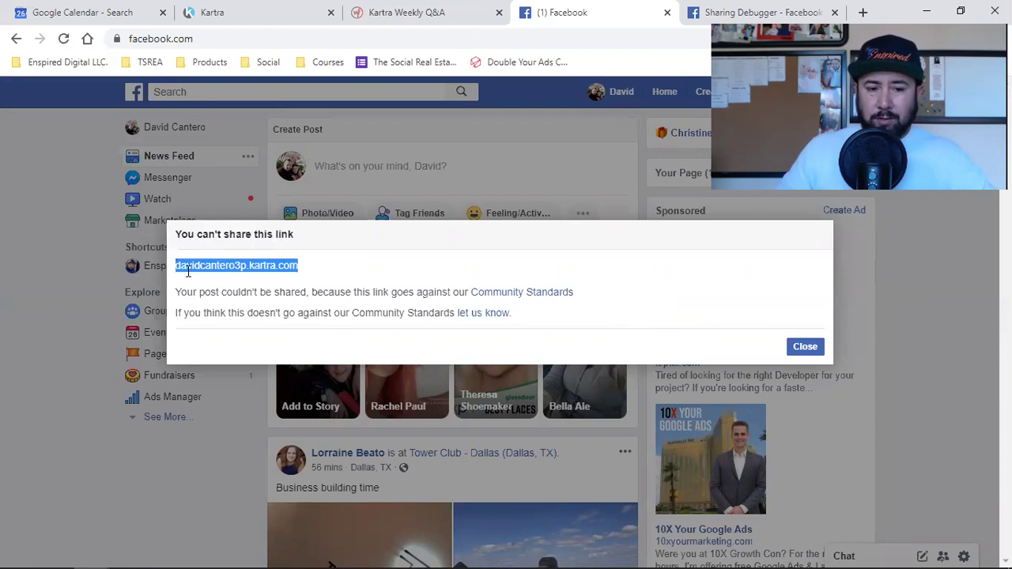
double_click(238, 270)
click(256, 270)
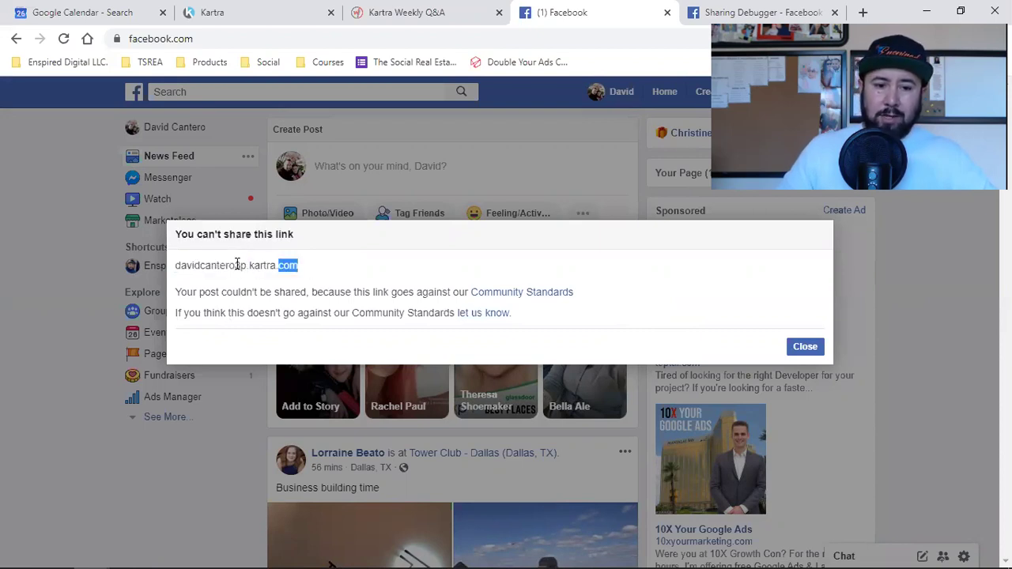
drag(237, 264, 177, 272)
click(219, 268)
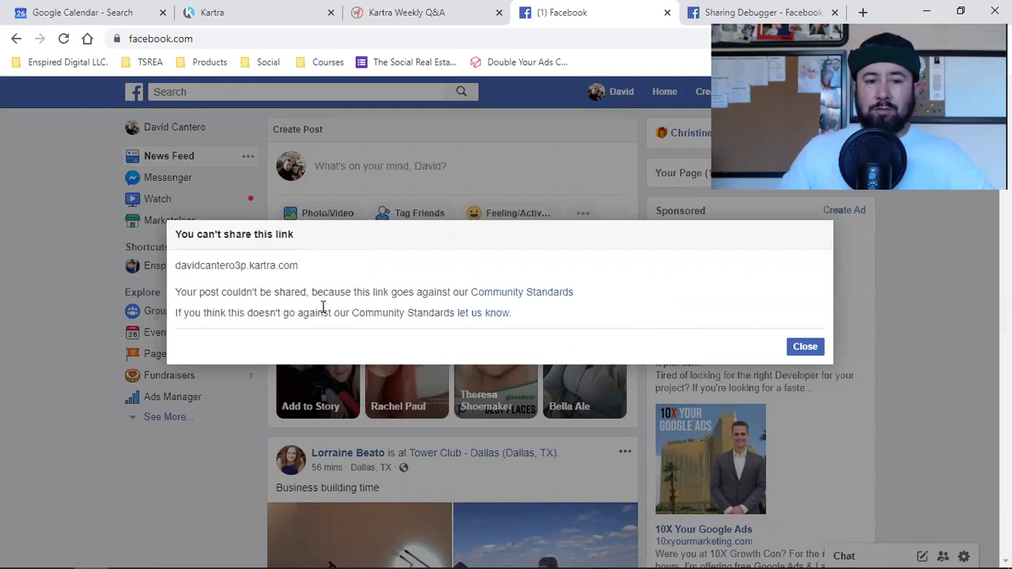
double_click(235, 266)
click(235, 265)
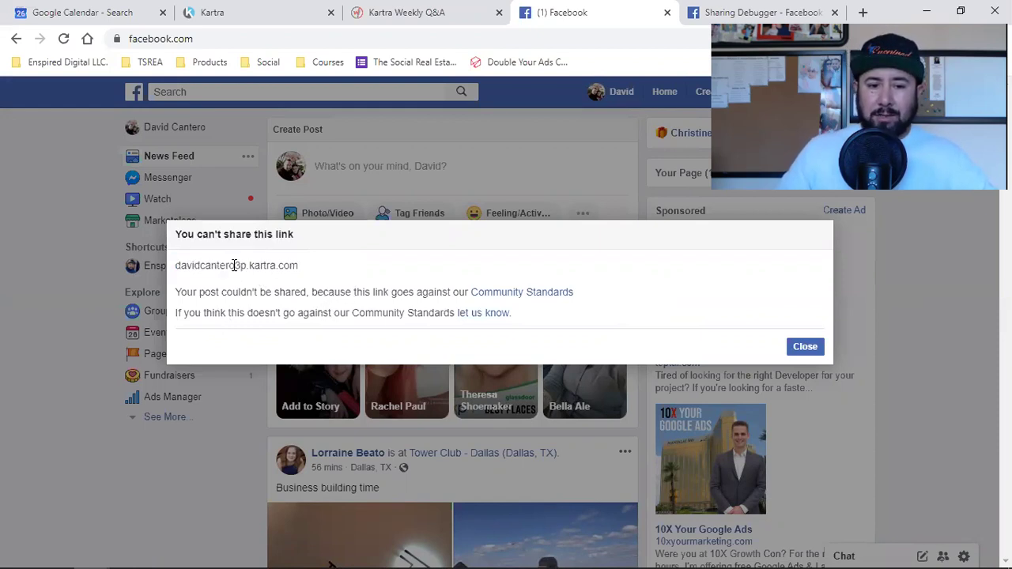
double_click(235, 265)
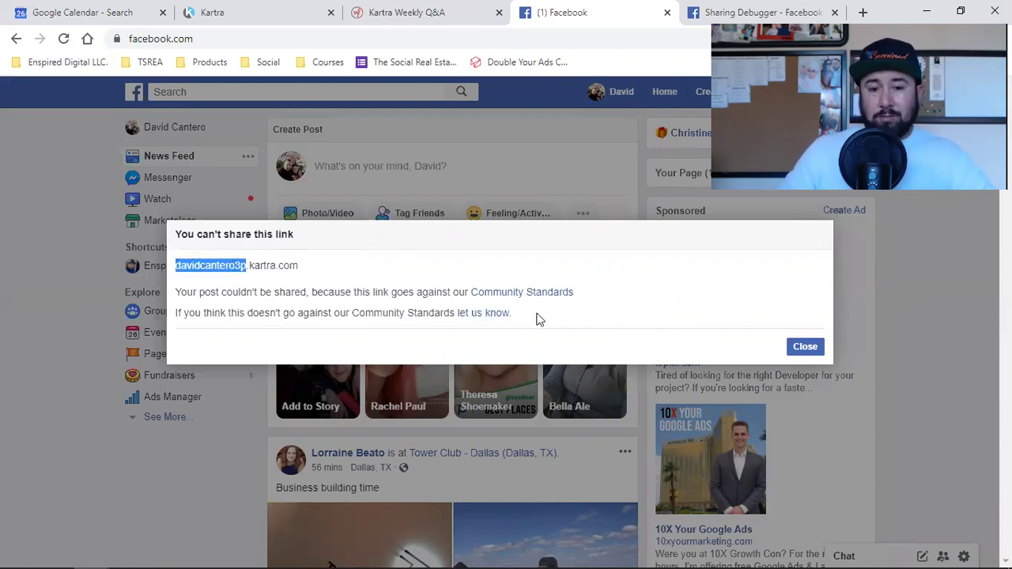
click(805, 347)
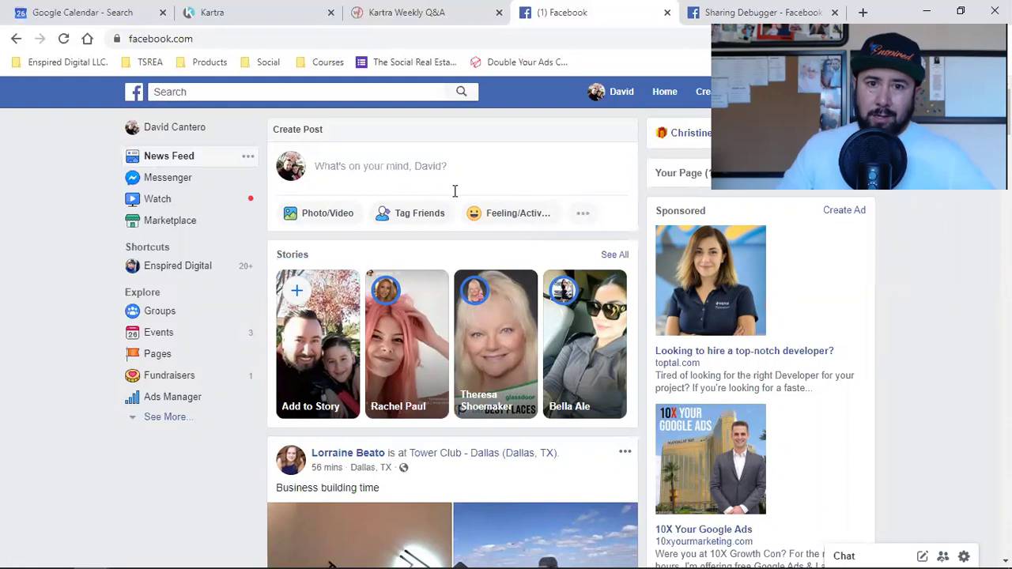
Back in the Kartra window, close the Publish page dialog and the SEO Parameters panel.
click(289, 8)
mouse_move(93, 553)
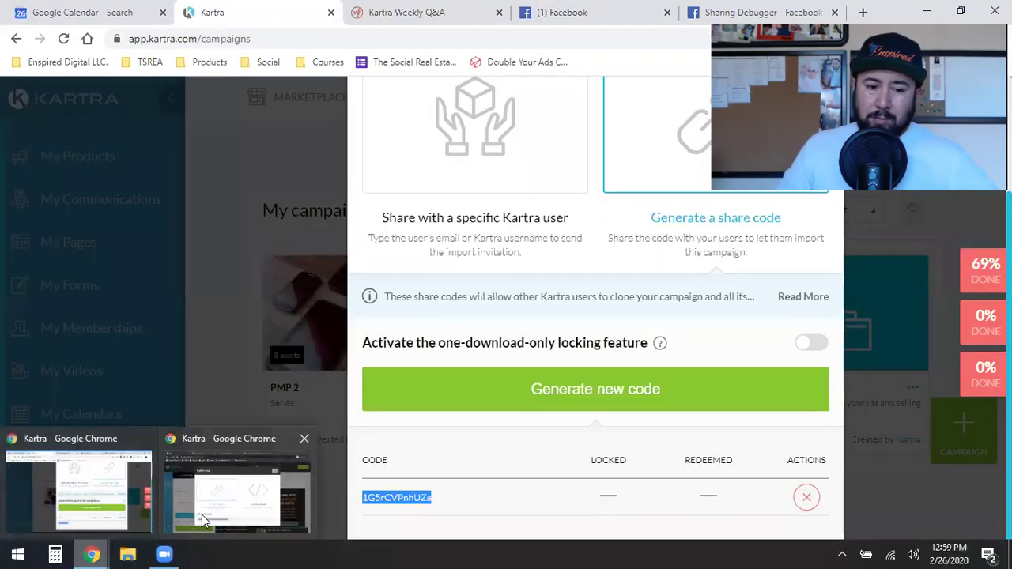
click(202, 515)
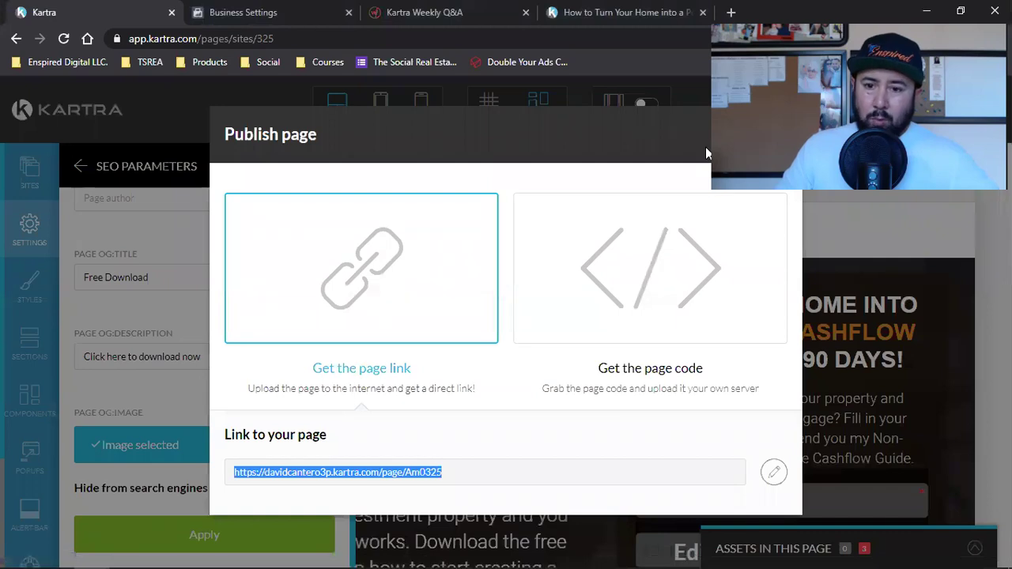
click(770, 135)
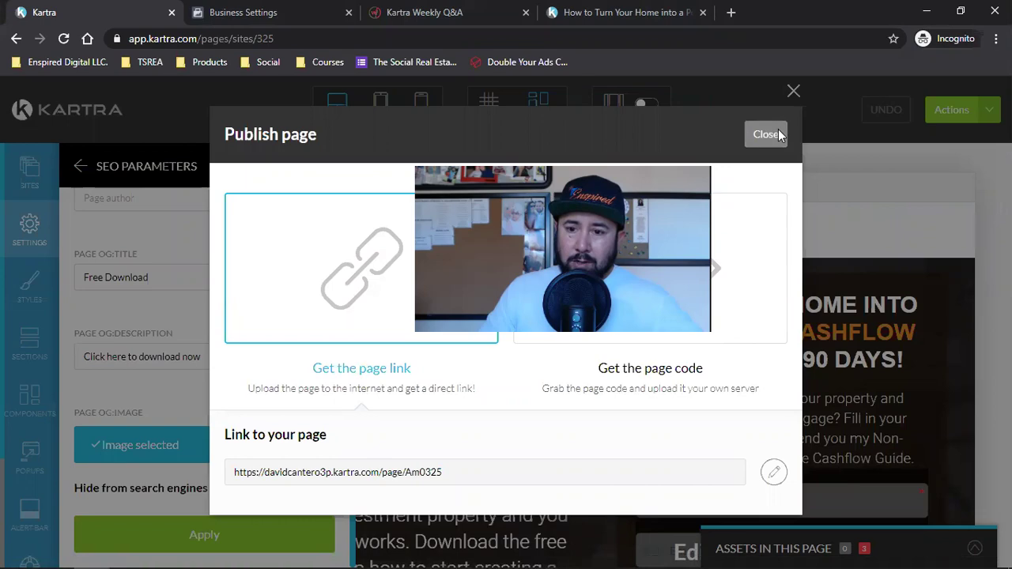
click(771, 135)
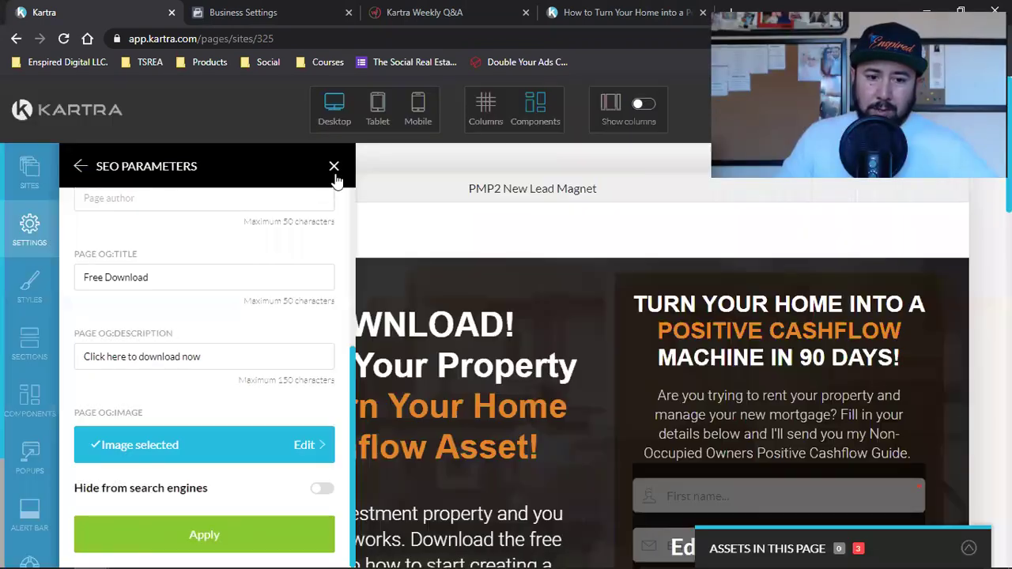
click(334, 166)
scroll(390, 408, down, 10)
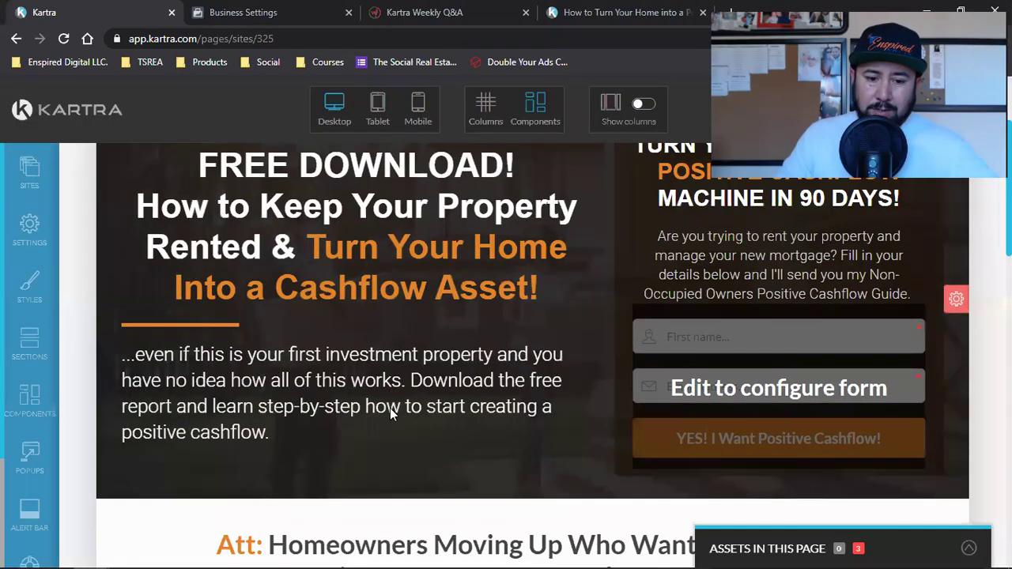
scroll(449, 273, up, 4)
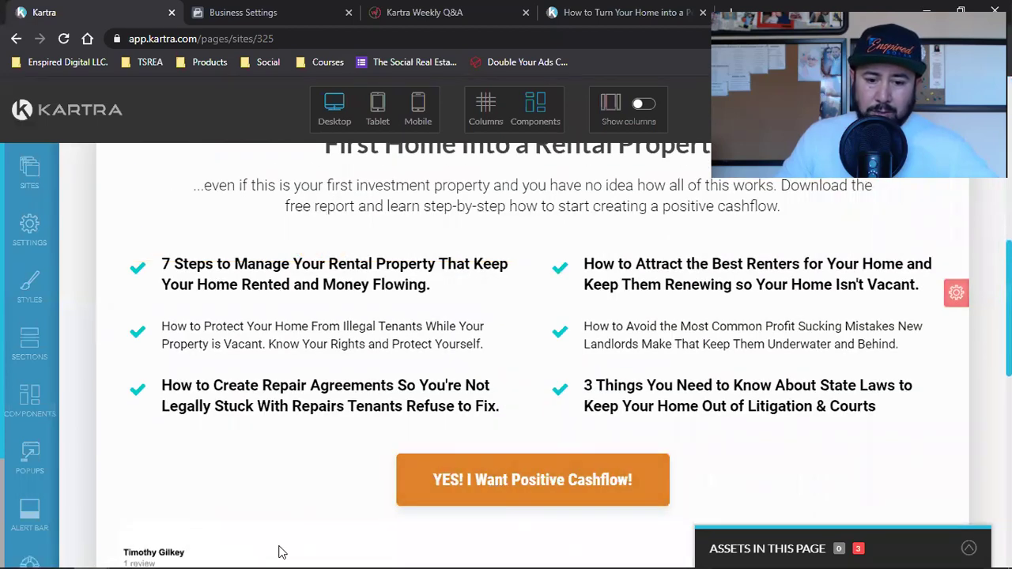
Bring the other browser window forward and show the Facebook news feed.
mouse_move(234, 552)
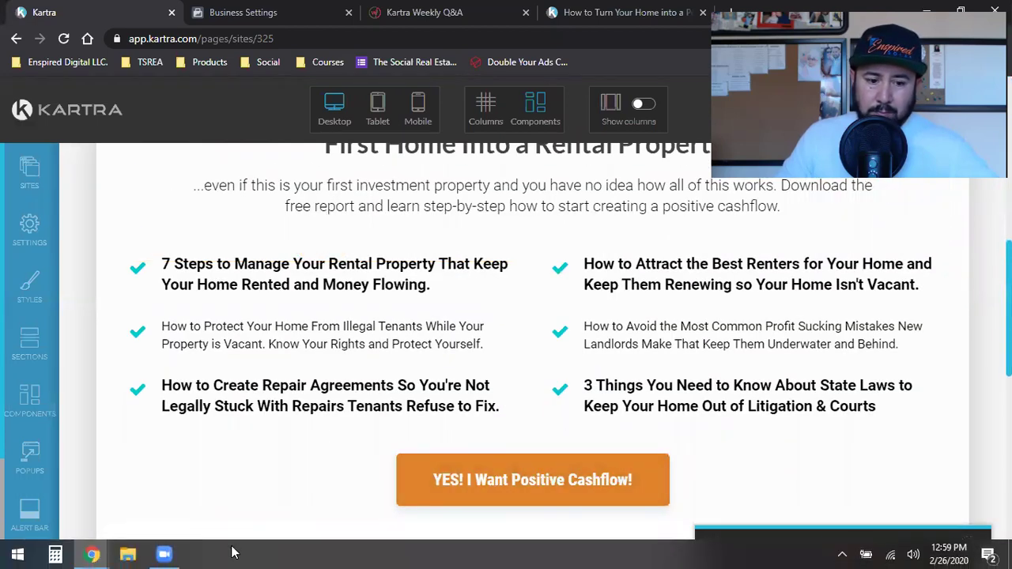
click(93, 554)
click(79, 491)
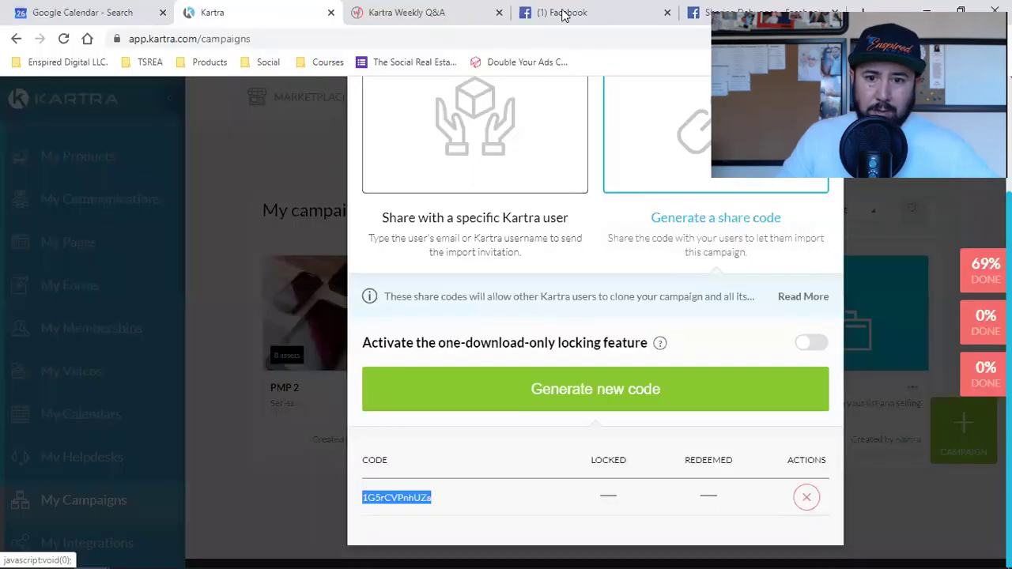
click(600, 12)
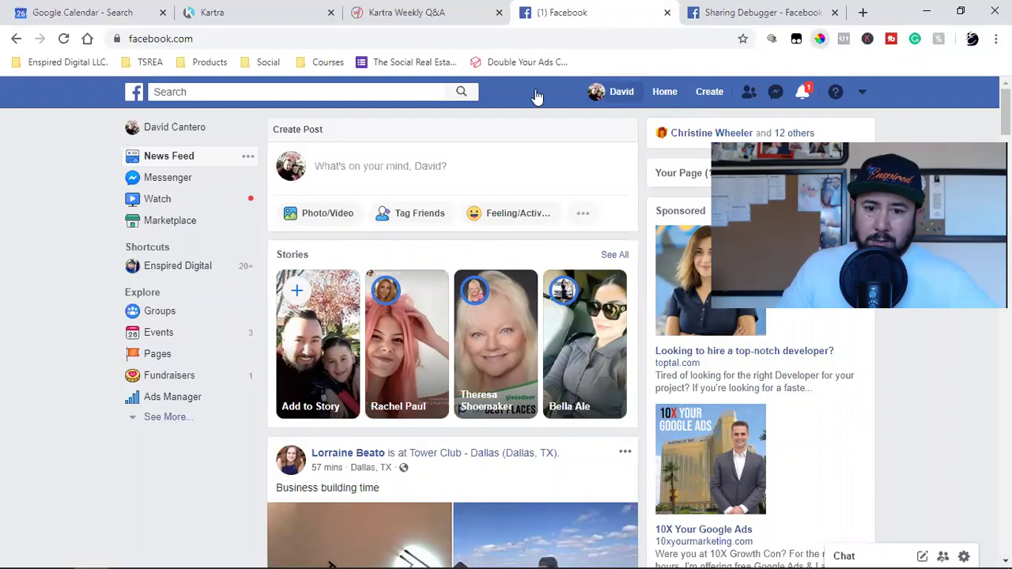
Sample Facebook's header blue with ColorPick Eyedropper, copy hex 4267B2, and return to Kartra.
key(alt+p)
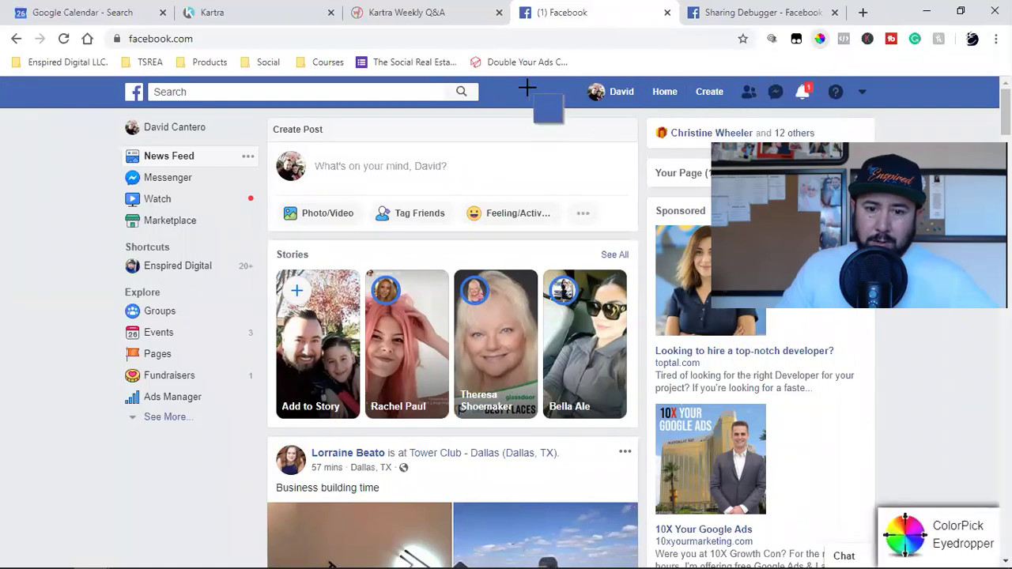
click(541, 106)
right_click(565, 107)
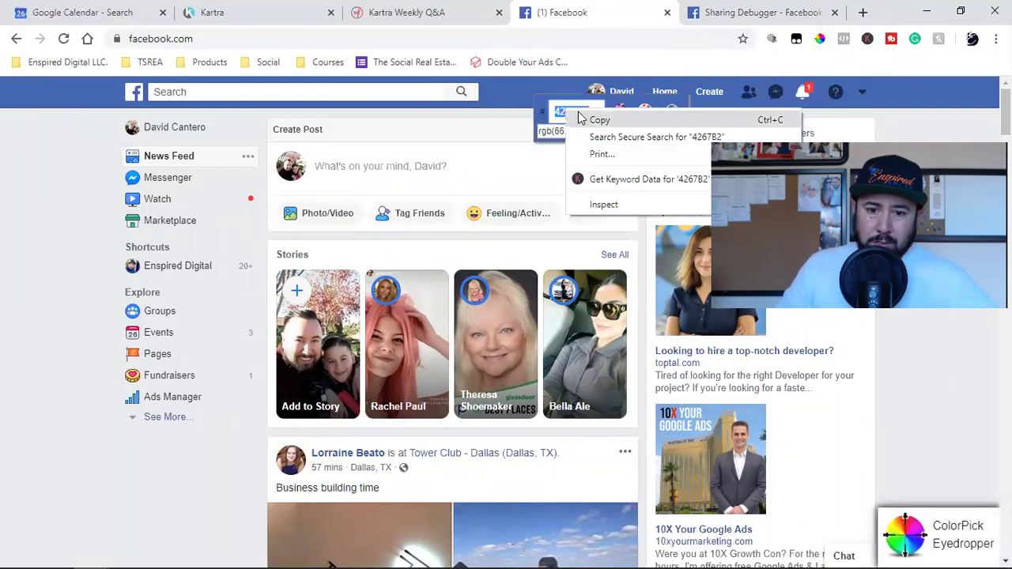
click(591, 118)
click(671, 111)
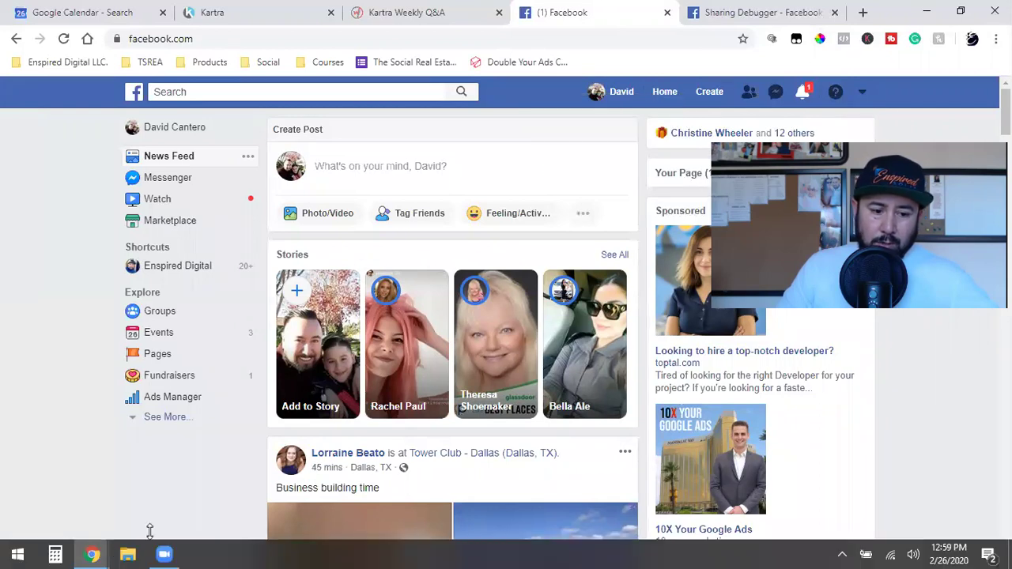
mouse_move(91, 553)
click(188, 504)
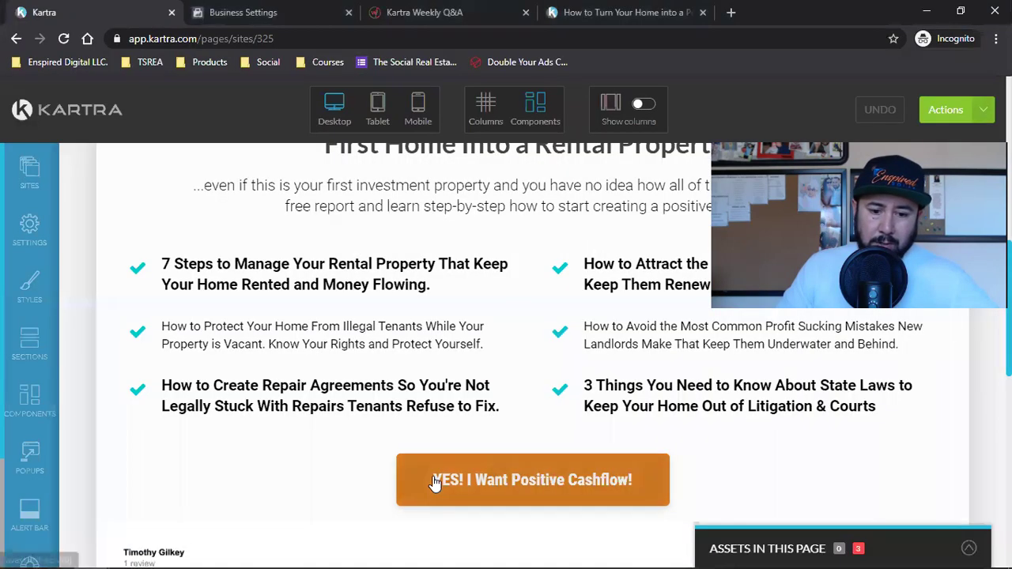
Replace the button's orange background with pasted 4267B2 and apply it.
mouse_move(522, 474)
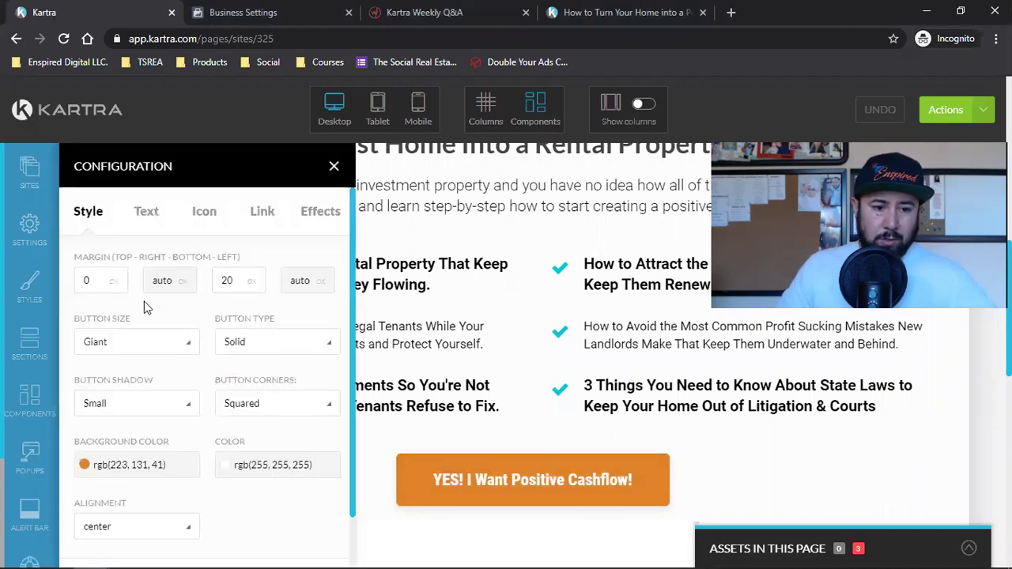
click(126, 464)
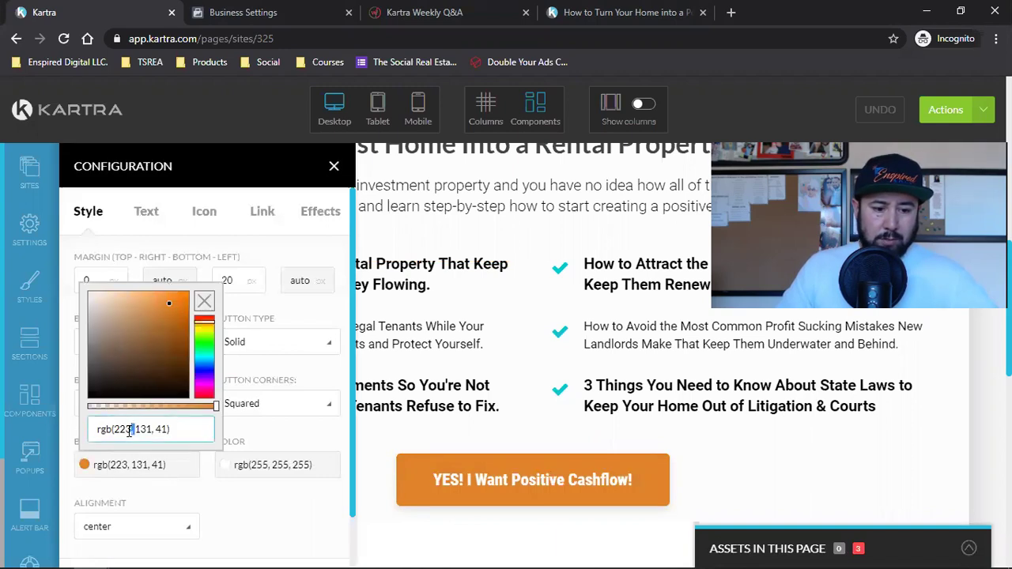
triple_click(126, 429)
key(ctrl+v)
key(Return)
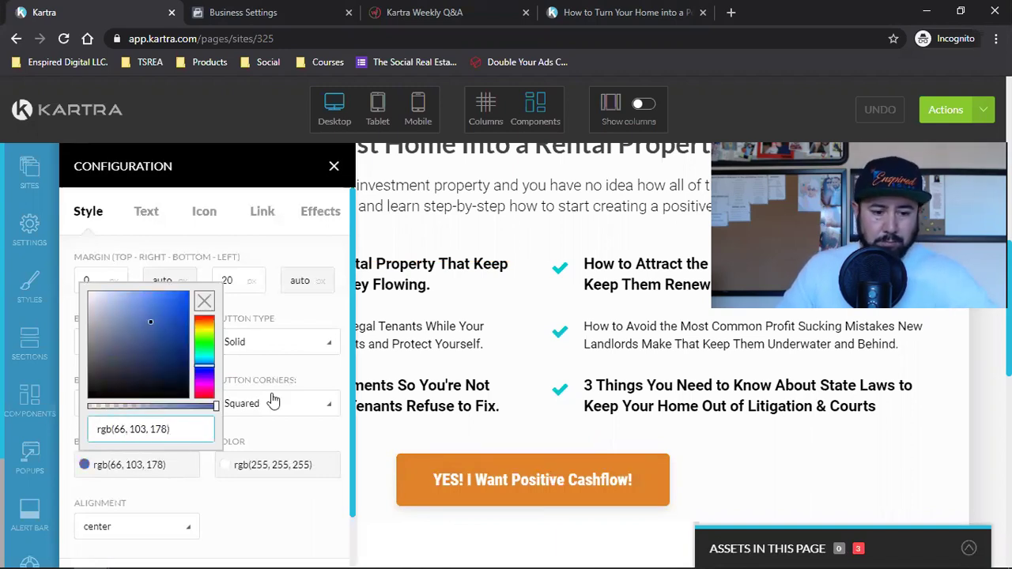
scroll(268, 475, down, 1)
click(320, 390)
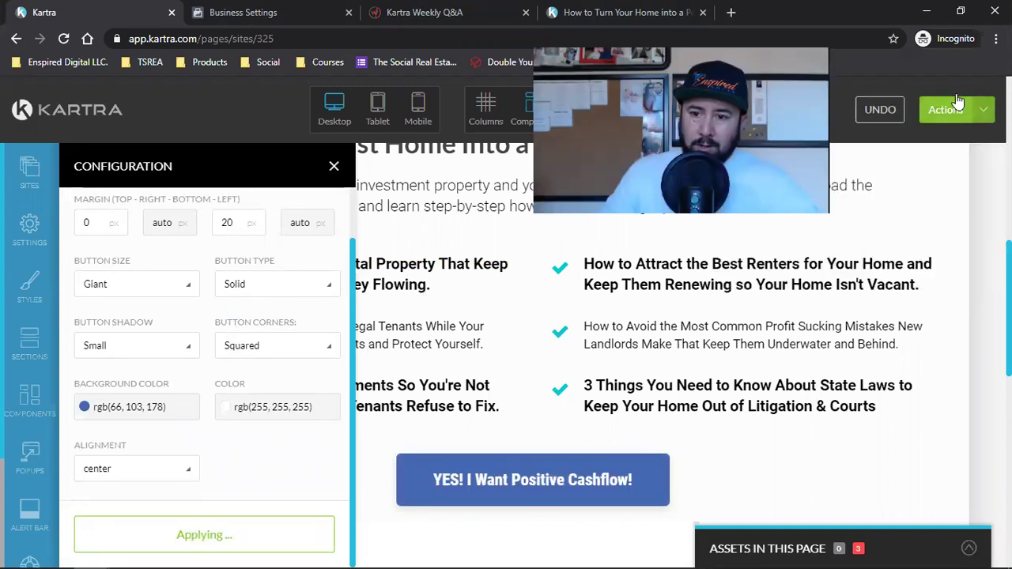
Save the page progress and publish the lead magnet page live.
click(958, 101)
click(863, 170)
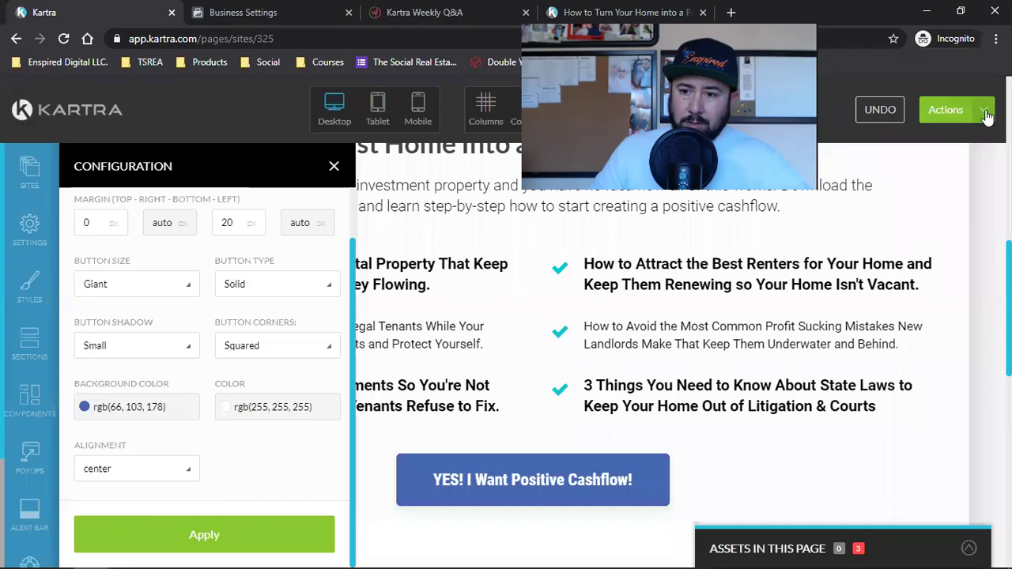
click(948, 109)
click(885, 237)
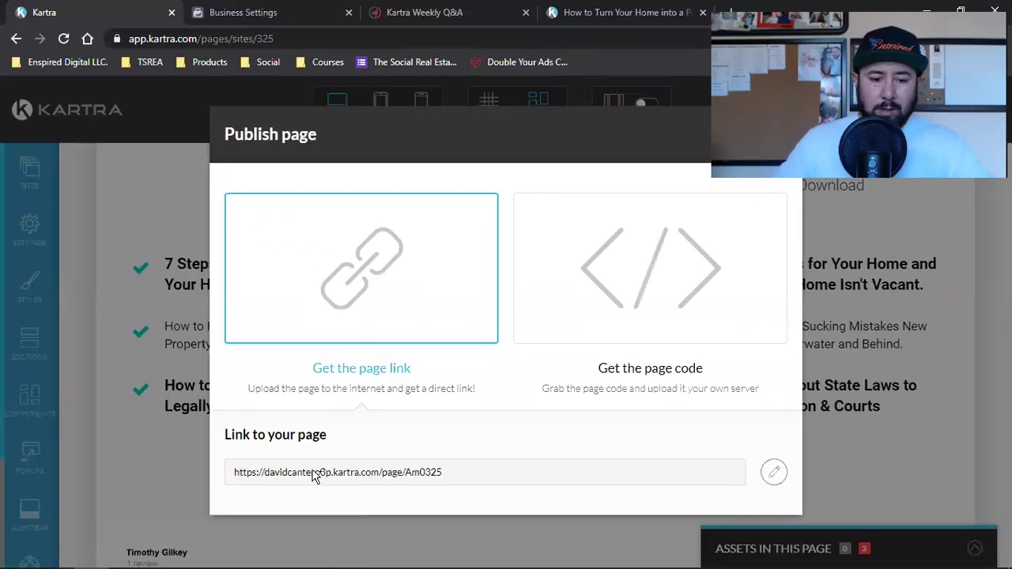
Copy the published page link and load it in a new private browsing tab.
click(315, 474)
right_click(317, 479)
click(324, 481)
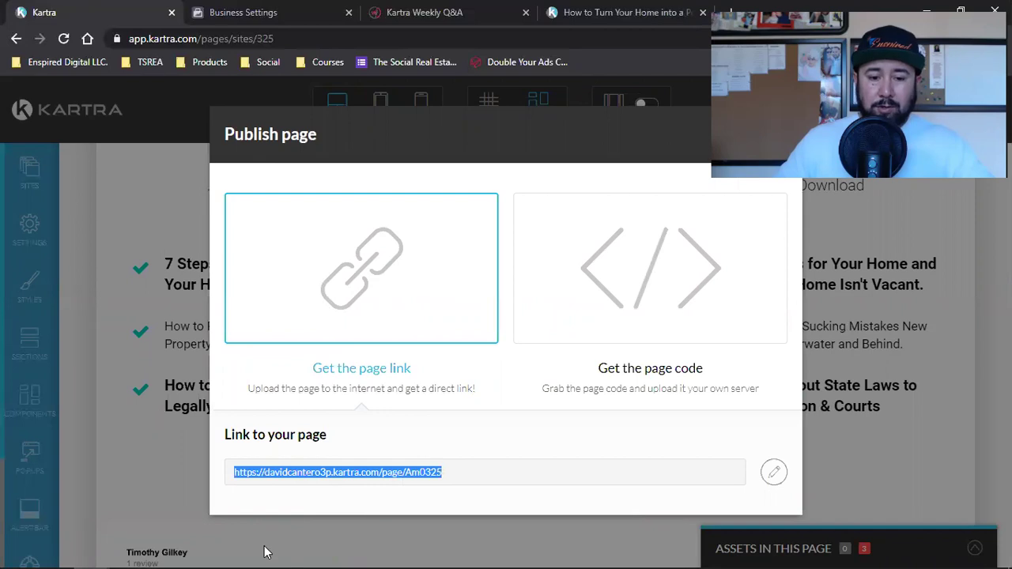
mouse_move(91, 555)
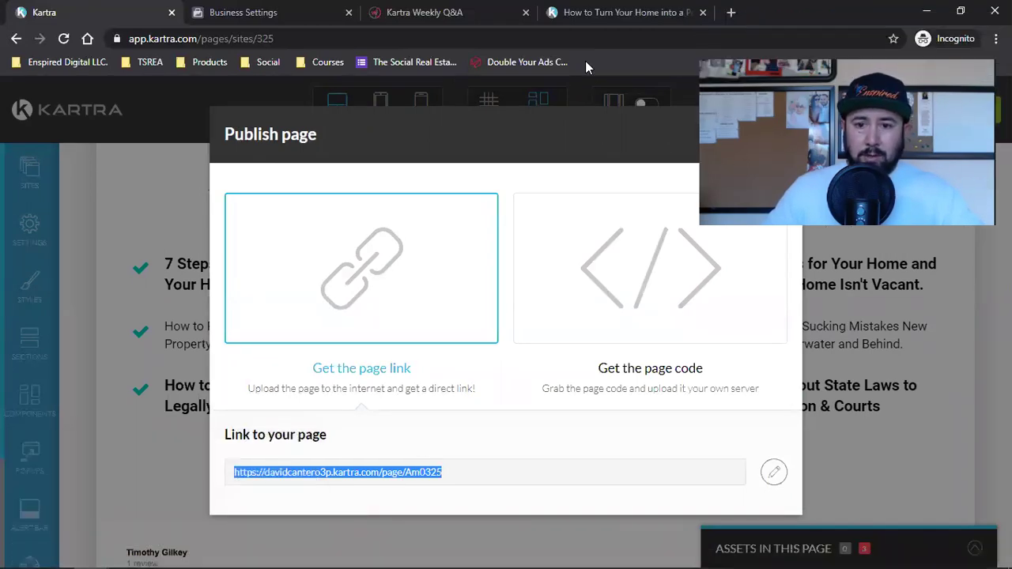
click(730, 12)
key(ctrl+v)
key(Return)
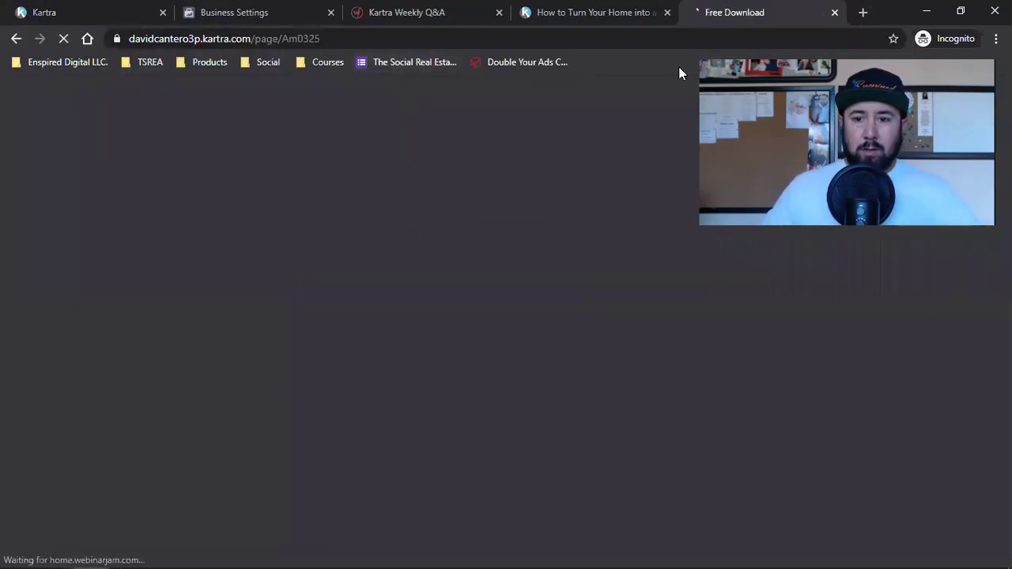
Check the live page and open the download popup from the YES button.
scroll(492, 246, down, 1)
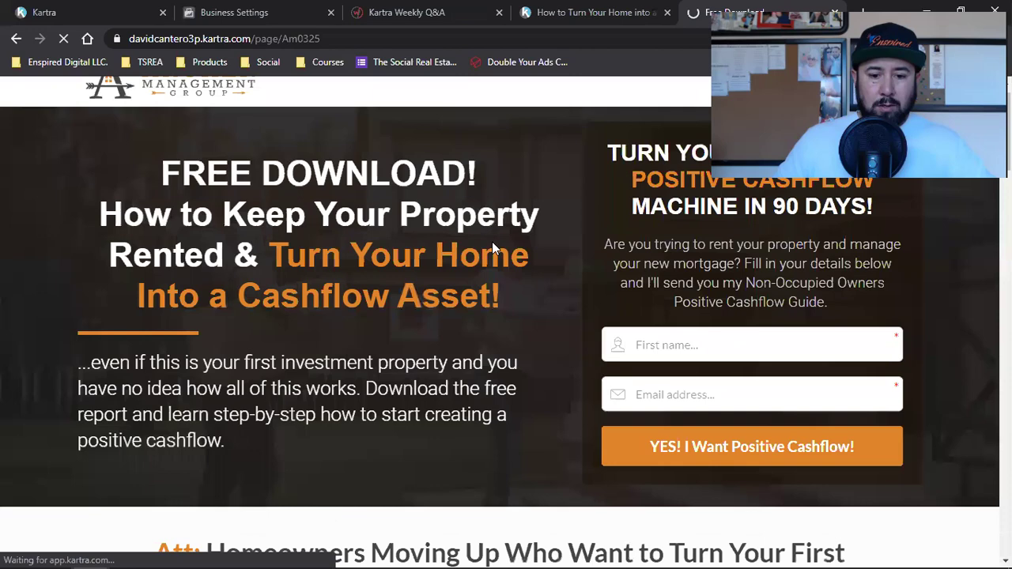
scroll(492, 245, down, 6)
click(446, 339)
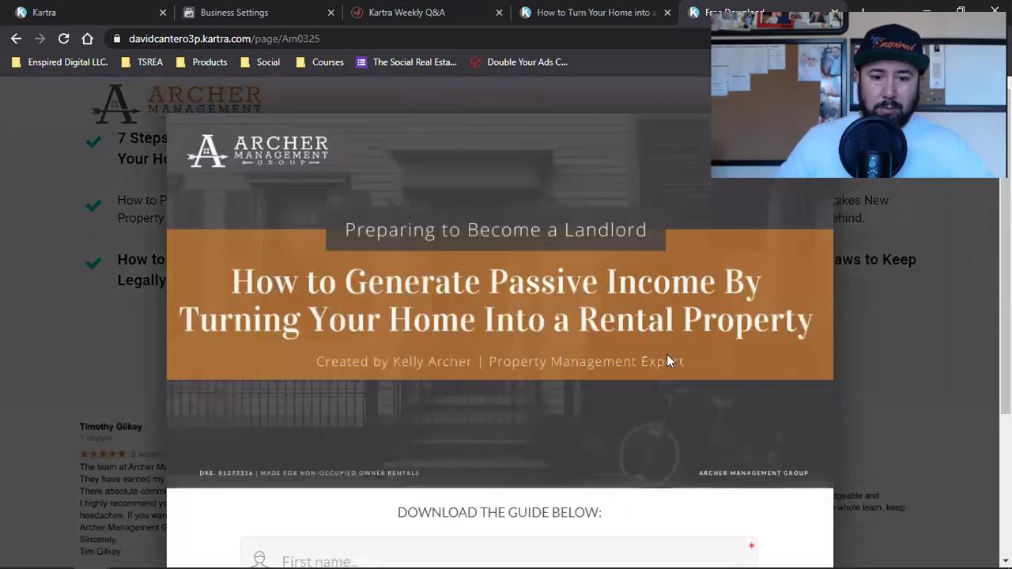
scroll(667, 361, down, 3)
scroll(666, 361, up, 2)
scroll(667, 362, up, 2)
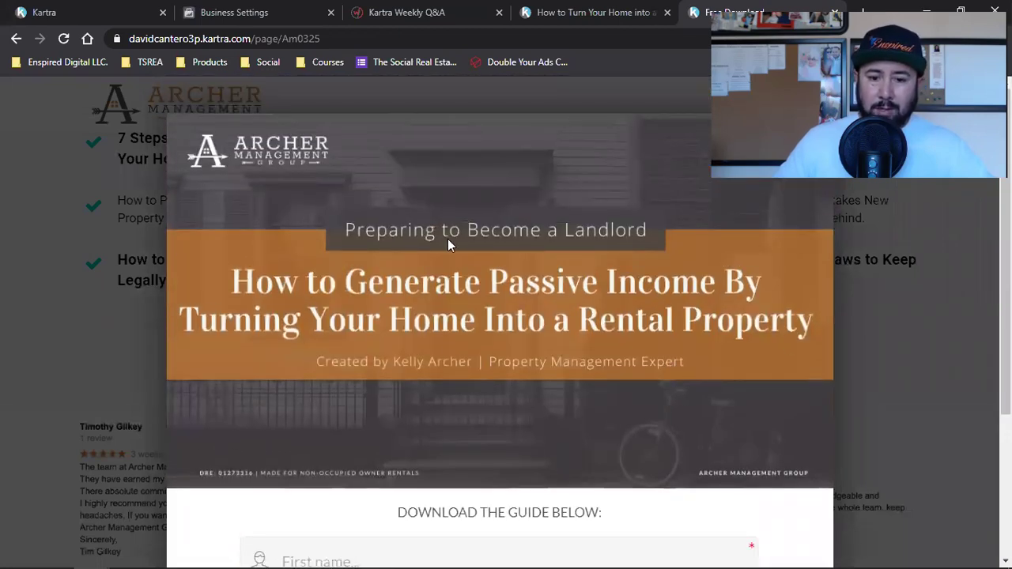
scroll(551, 340, down, 3)
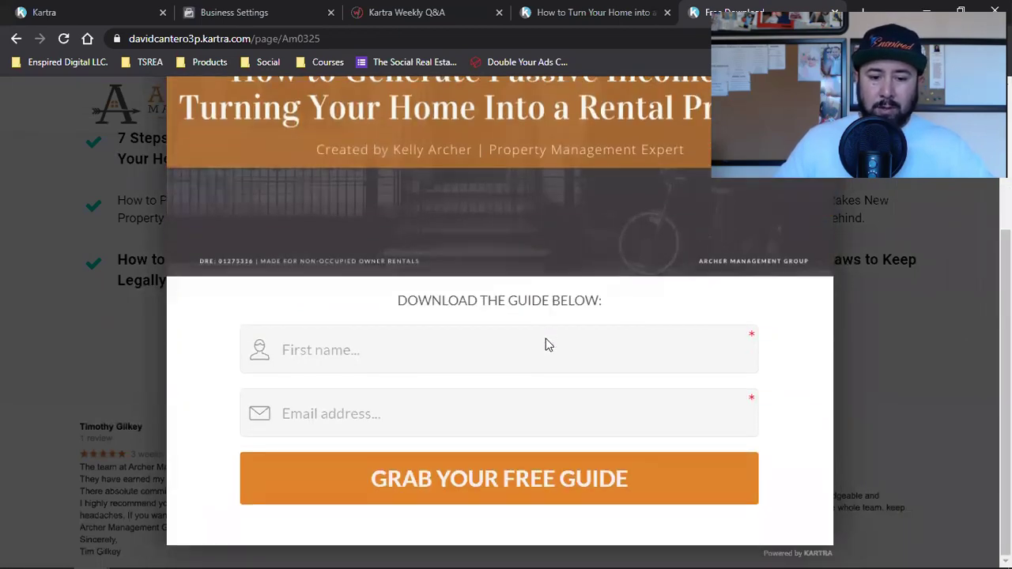
scroll(553, 336, up, 3)
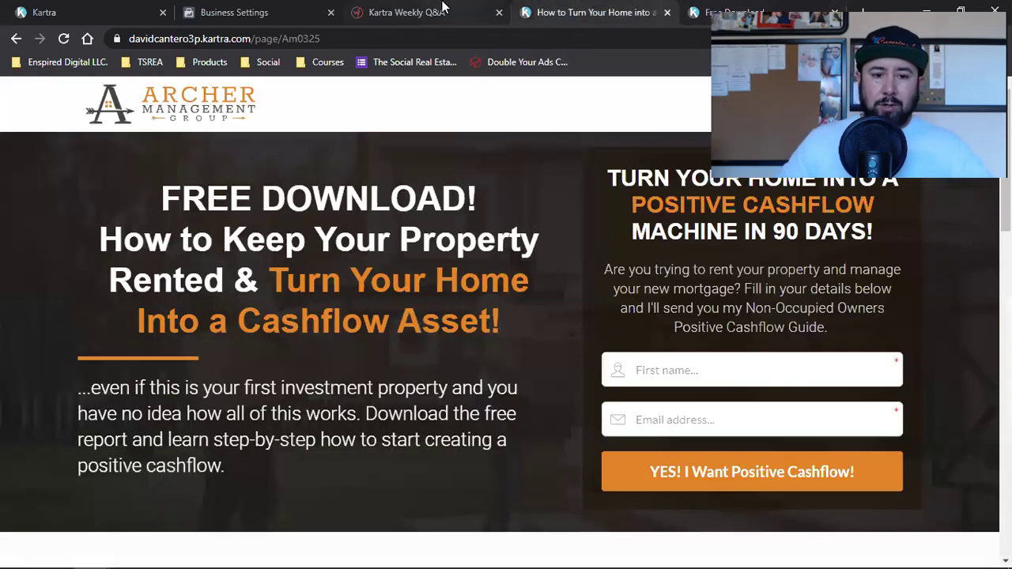
Back in the Kartra editor, close the publish window and exit to the dashboard.
click(440, 10)
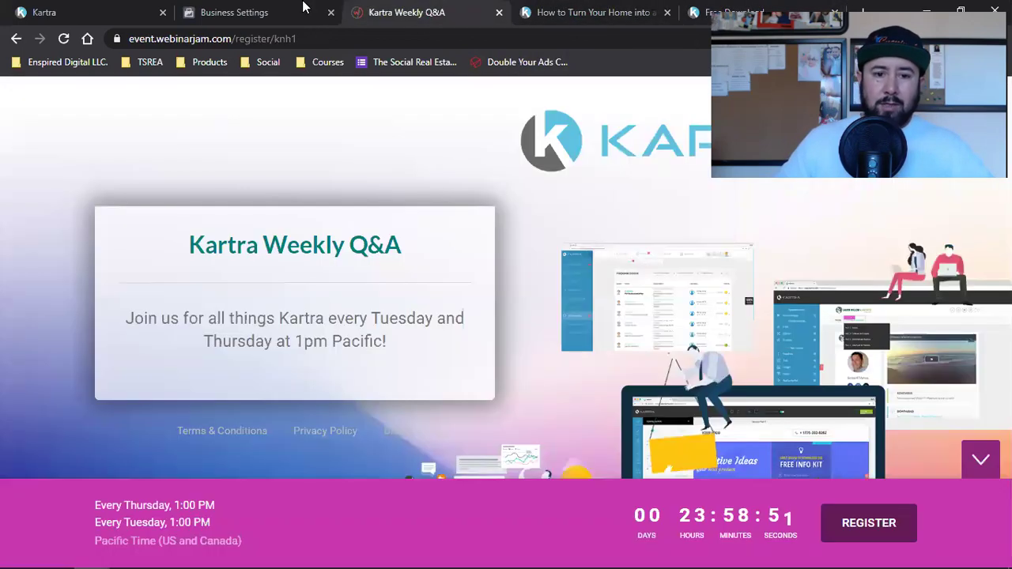
click(274, 11)
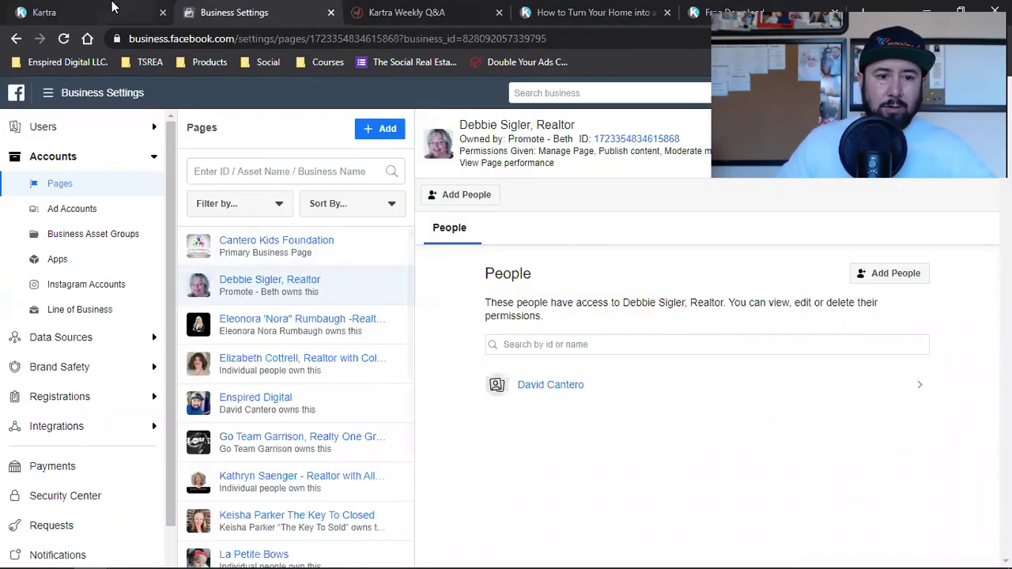
click(125, 11)
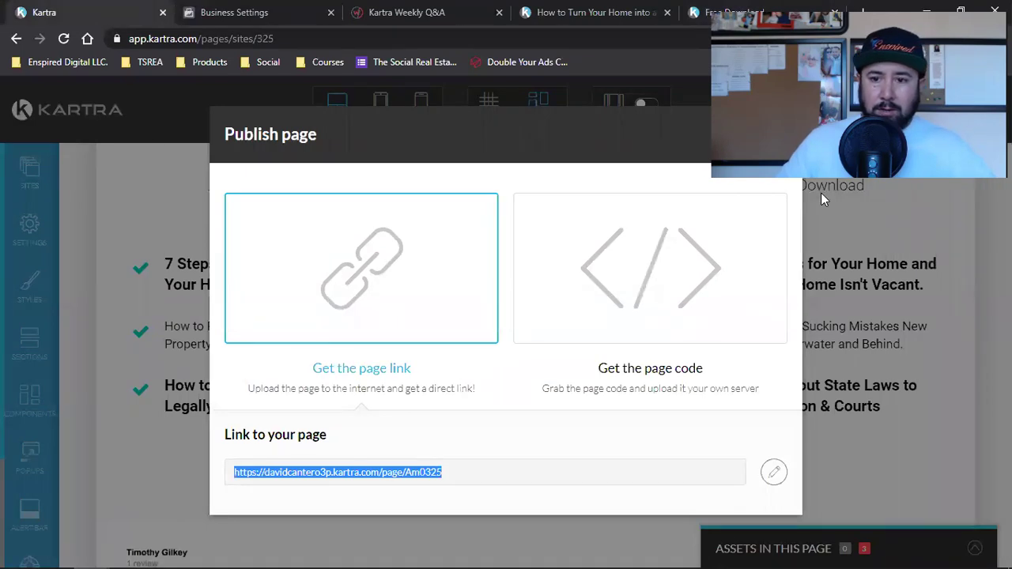
click(763, 134)
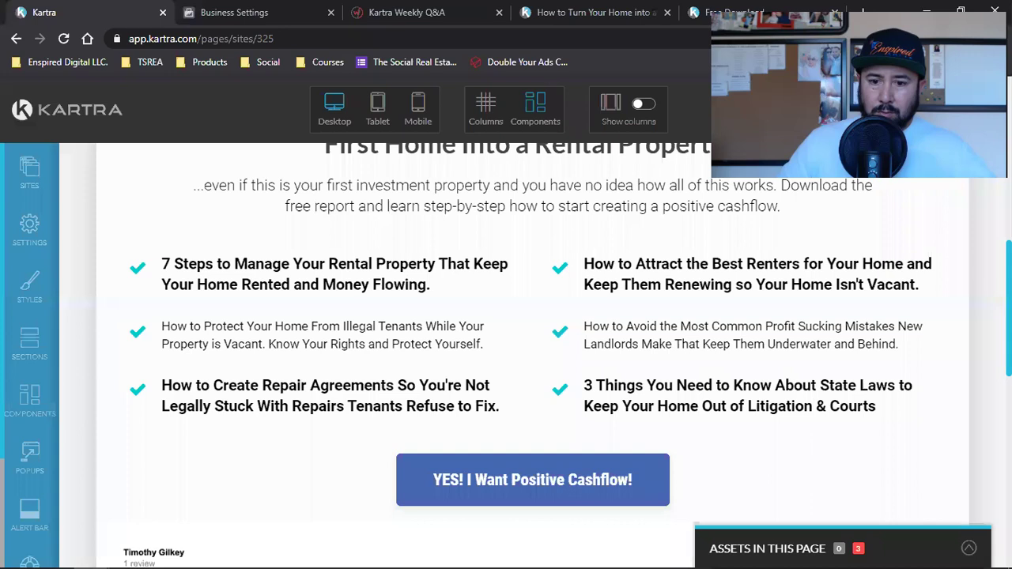
click(764, 134)
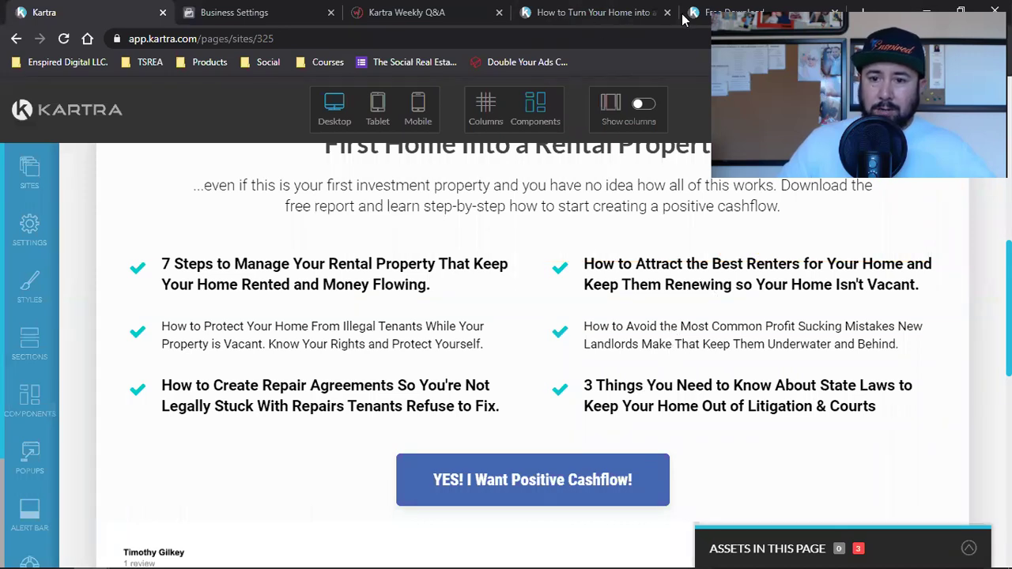
click(980, 110)
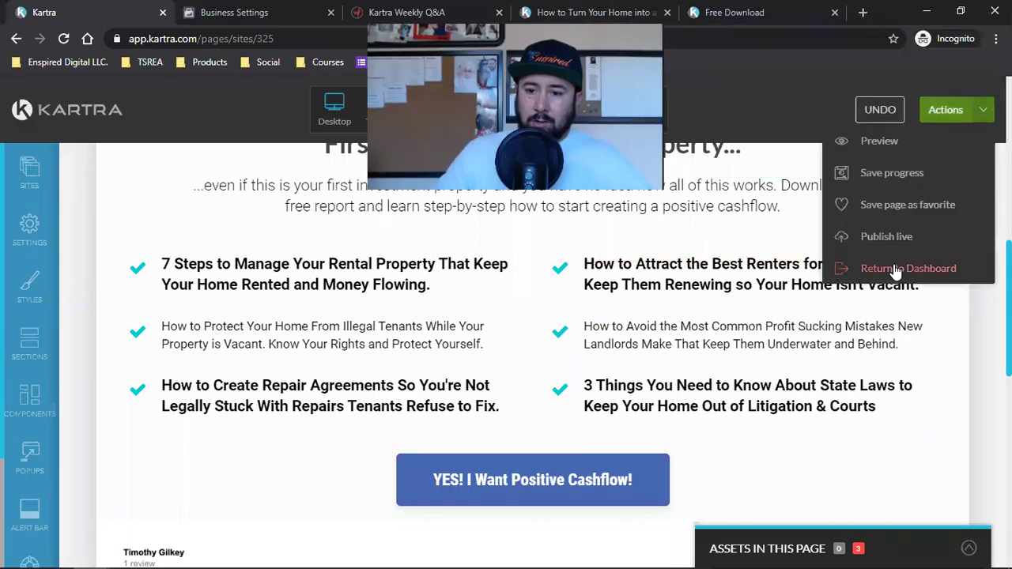
click(896, 269)
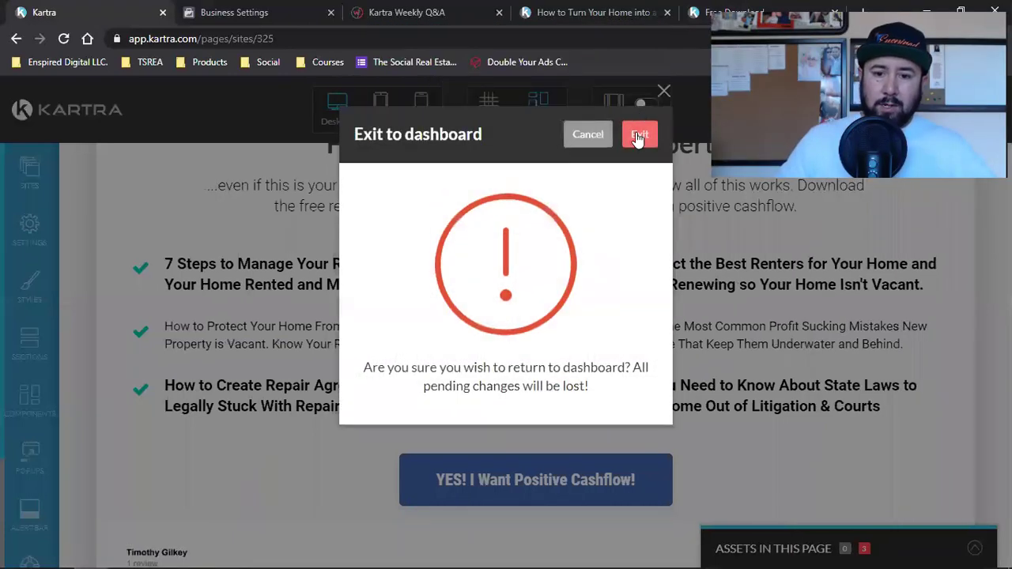
click(637, 136)
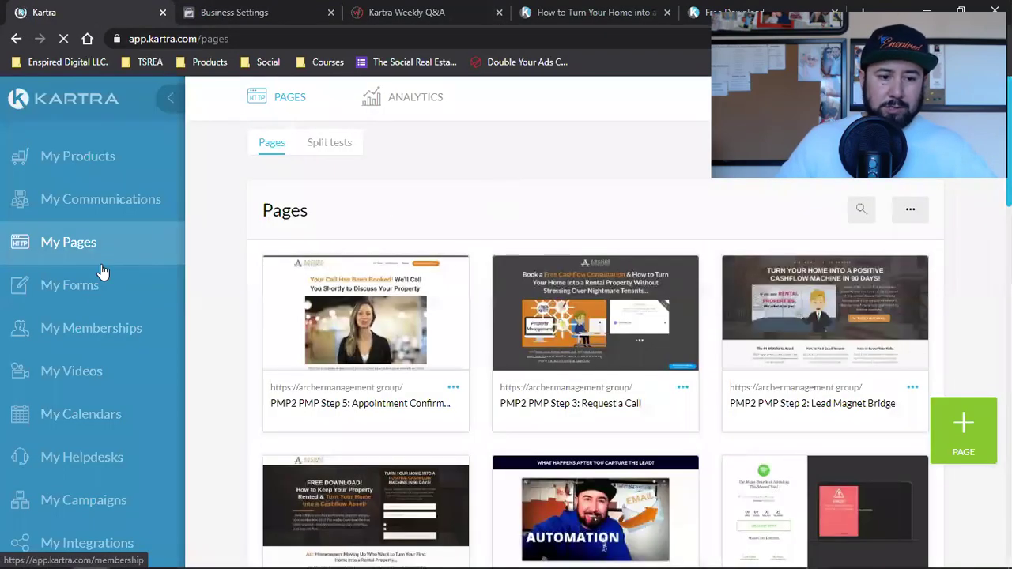
Highlight the PMP2 lead list, then the PMP2 email sequence.
click(105, 207)
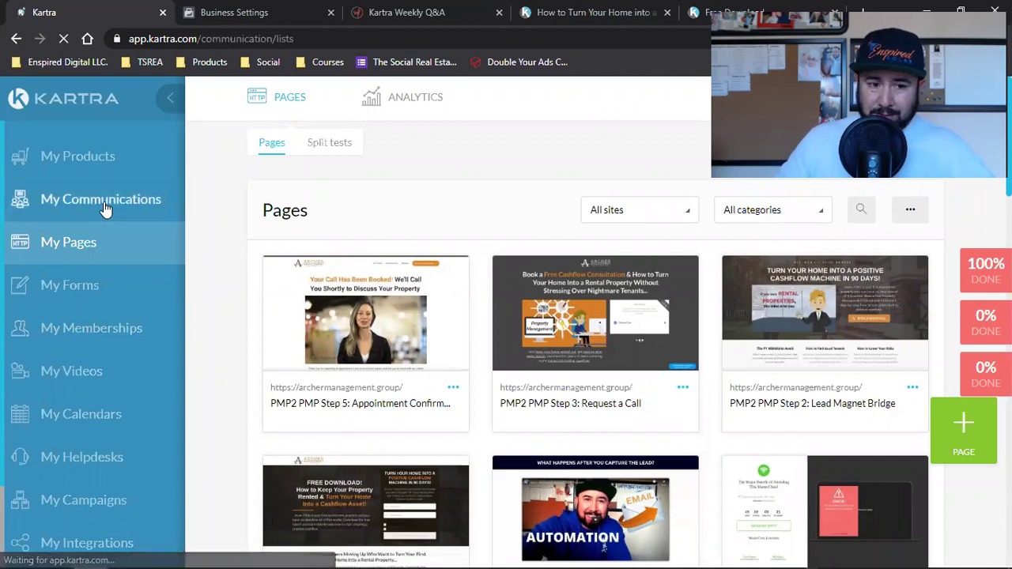
triple_click(366, 357)
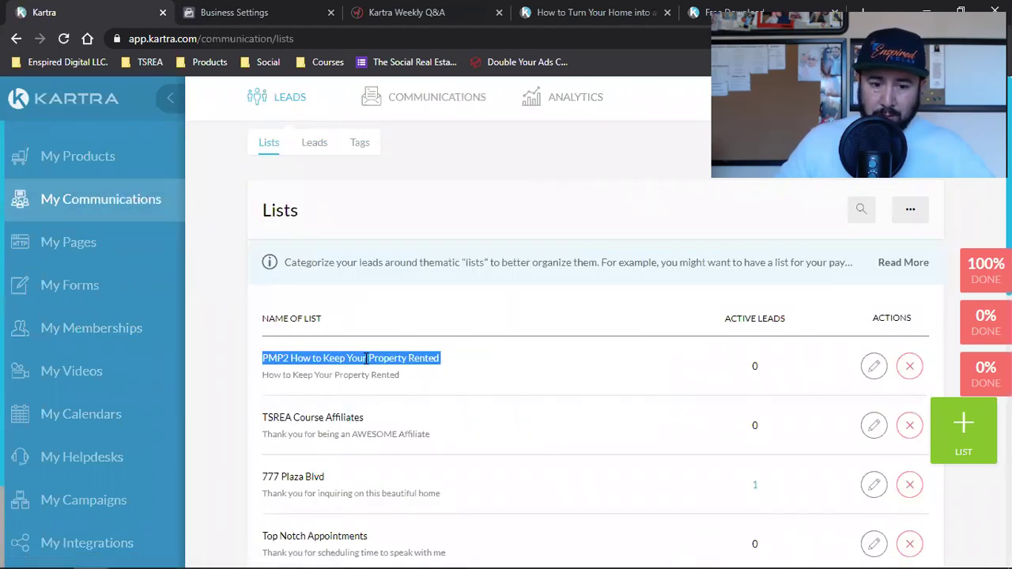
mouse_move(433, 96)
click(425, 143)
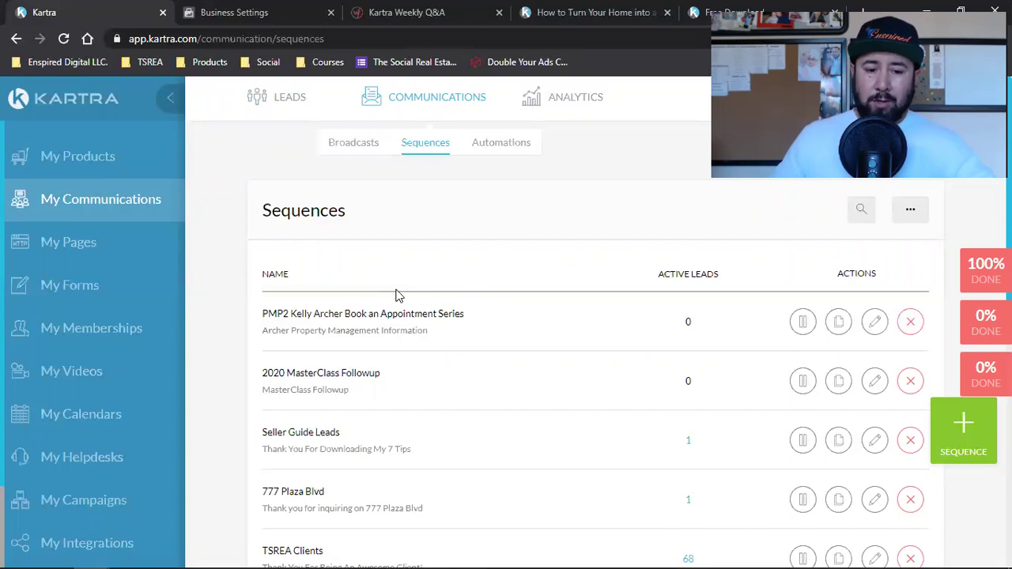
triple_click(341, 315)
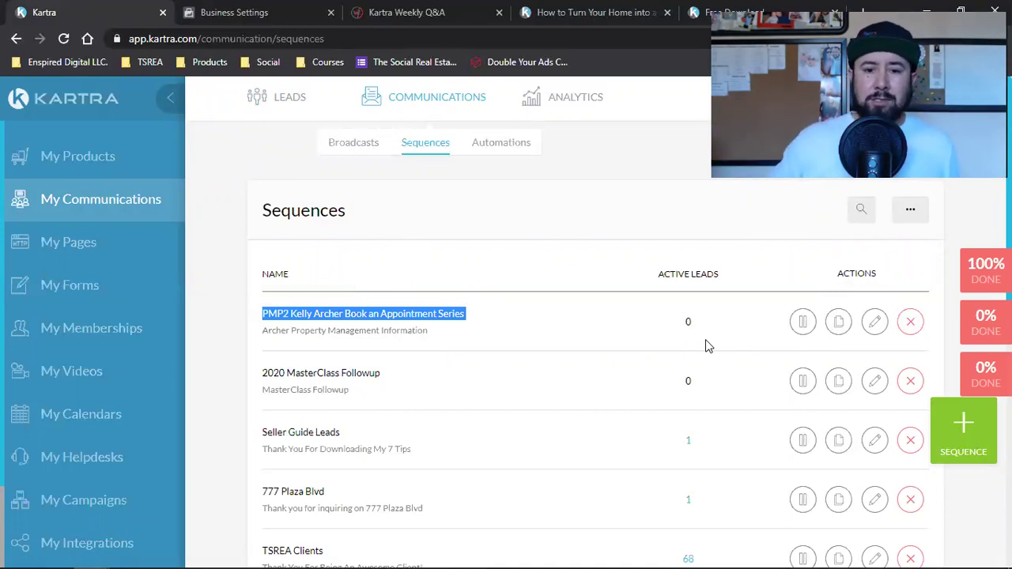
Highlight the PMP2 form in My Forms, then the PMP2 calendar in My Calendars.
click(63, 298)
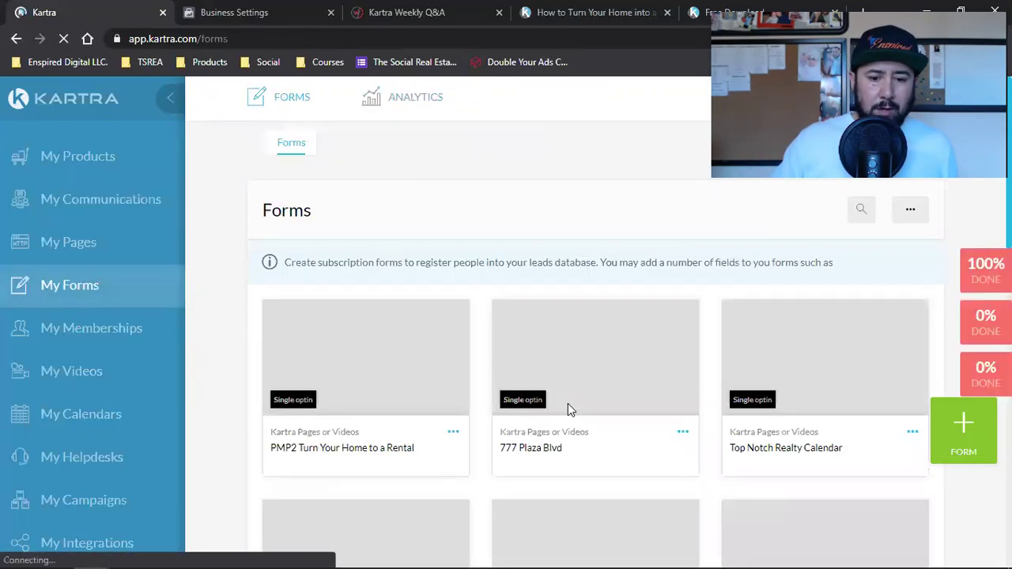
triple_click(358, 448)
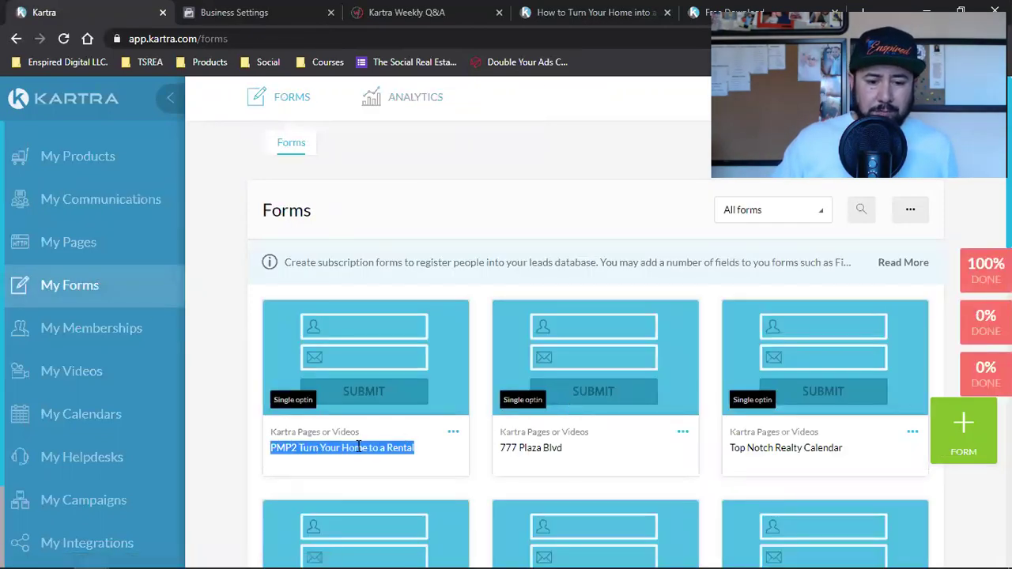
click(113, 420)
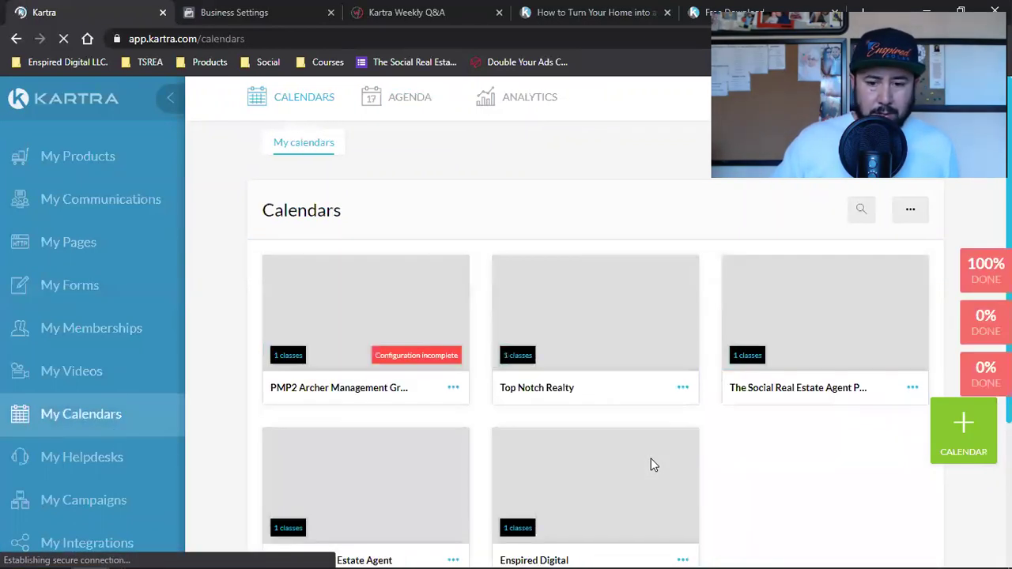
scroll(651, 465, down, 3)
scroll(404, 249, up, 2)
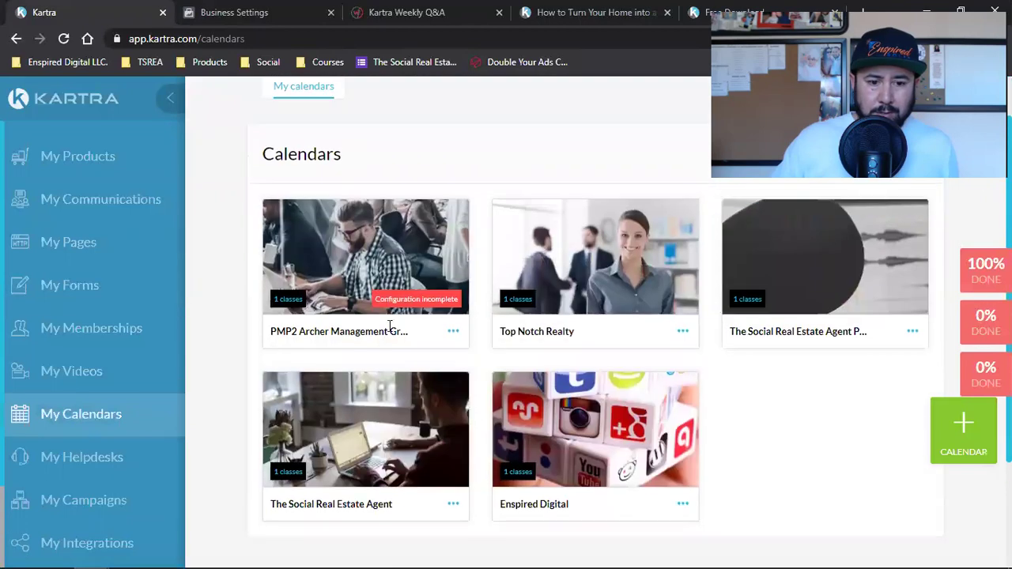
double_click(293, 335)
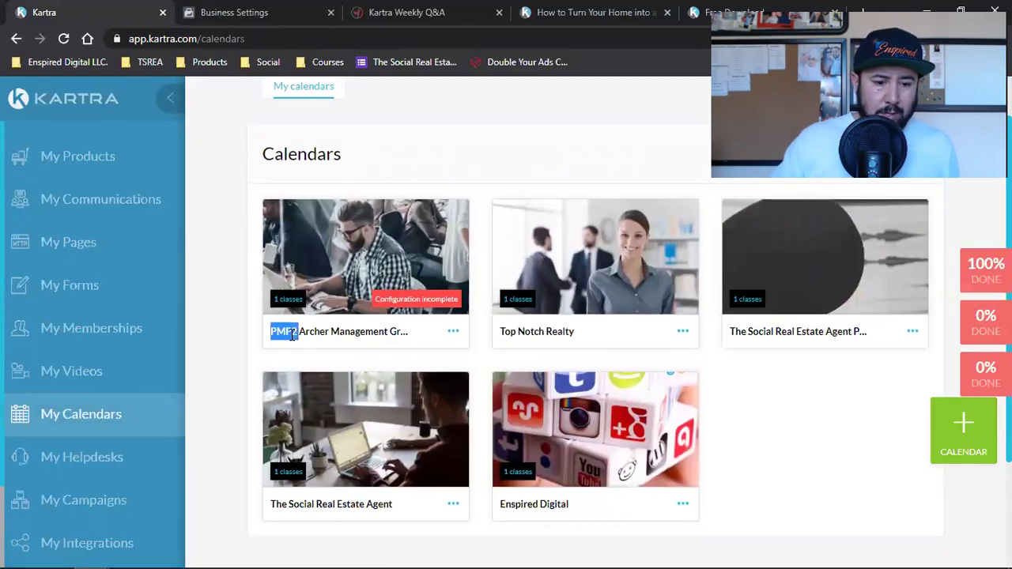
scroll(108, 361, down, 2)
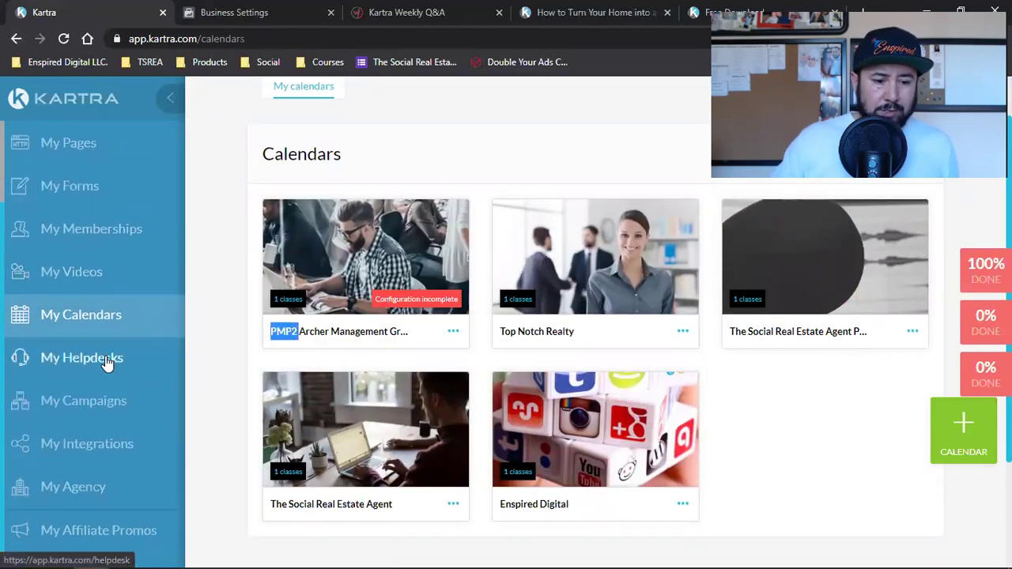
scroll(106, 365, up, 1)
scroll(103, 373, up, 1)
click(224, 309)
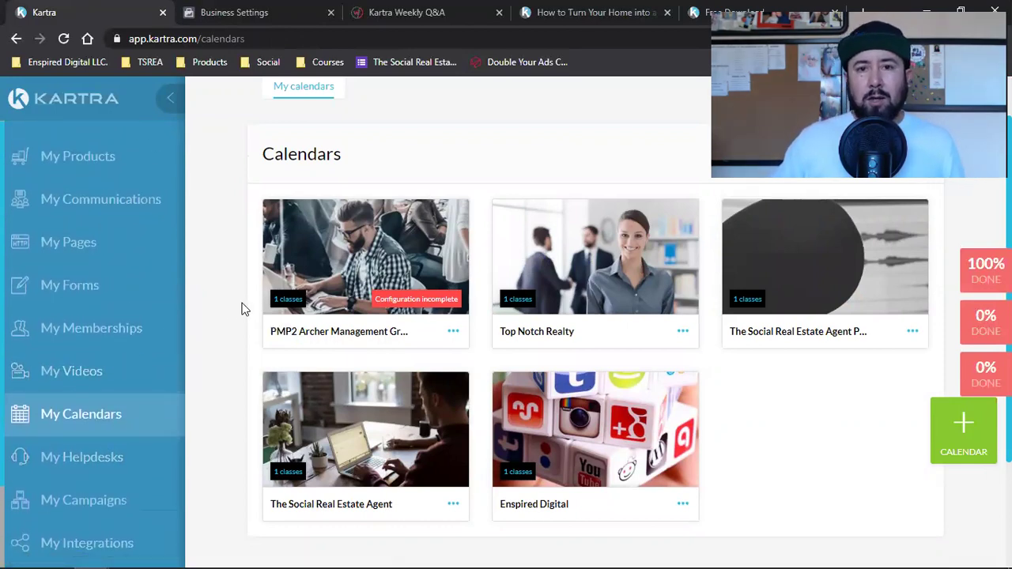
scroll(106, 345, down, 2)
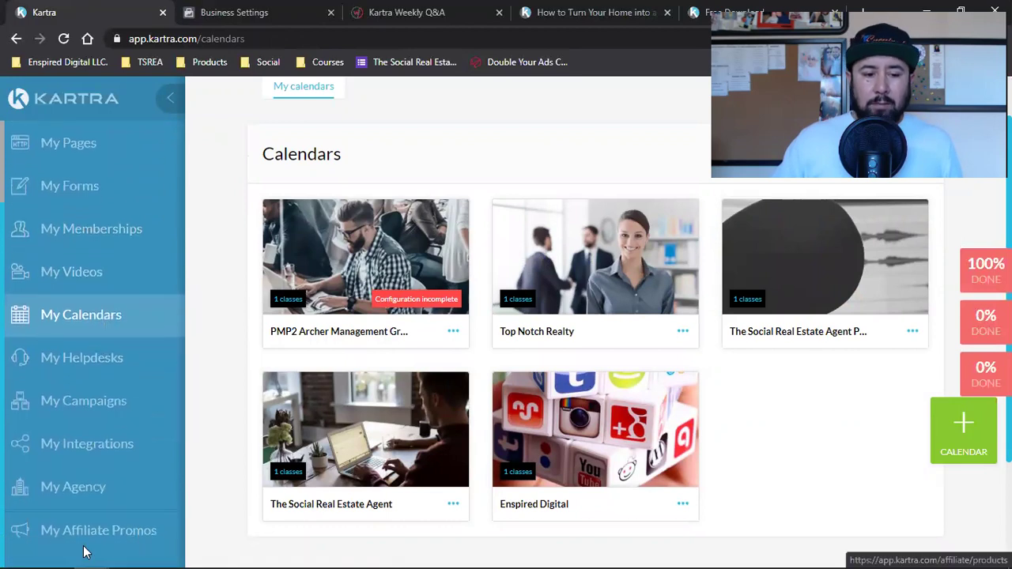
View Done for you campaigns and the Import share-code dialog, then the Kartra Weekly Q&A page.
click(91, 401)
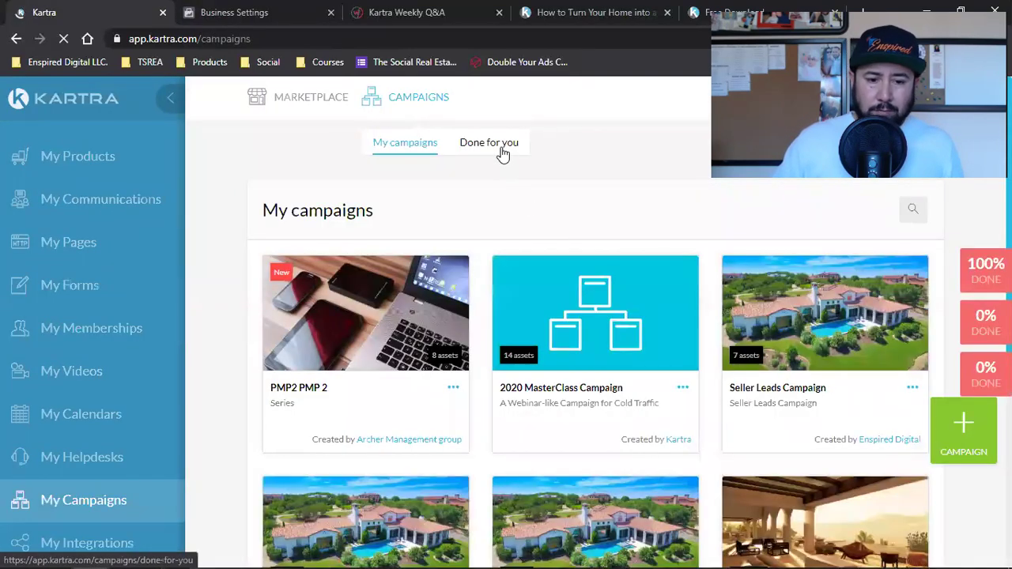
click(488, 144)
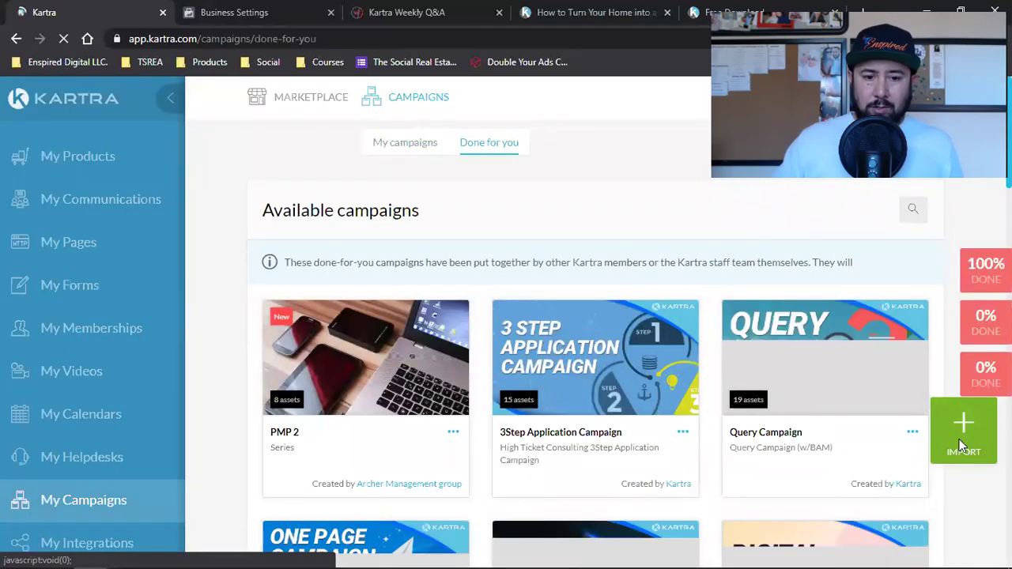
click(962, 433)
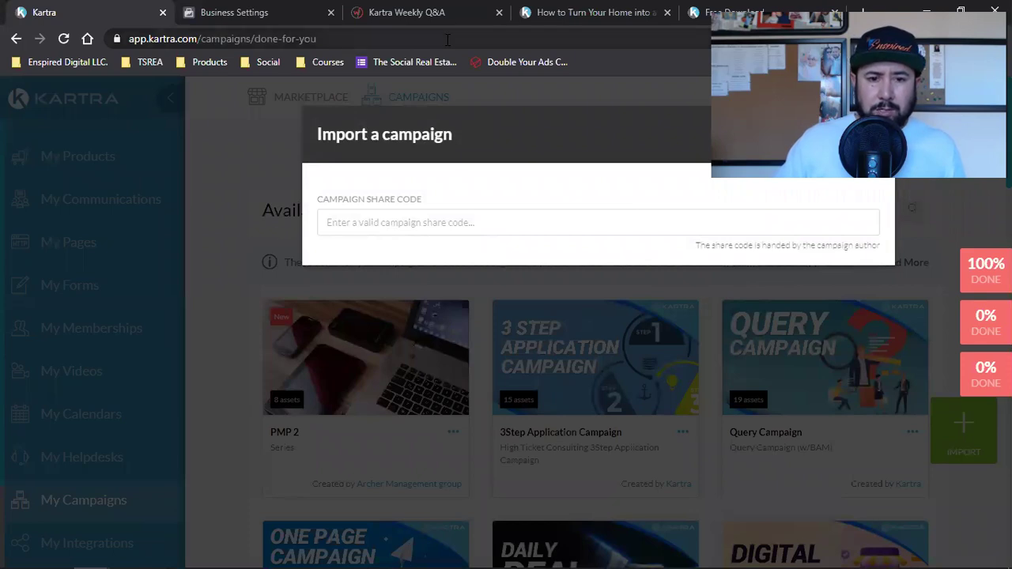
click(431, 8)
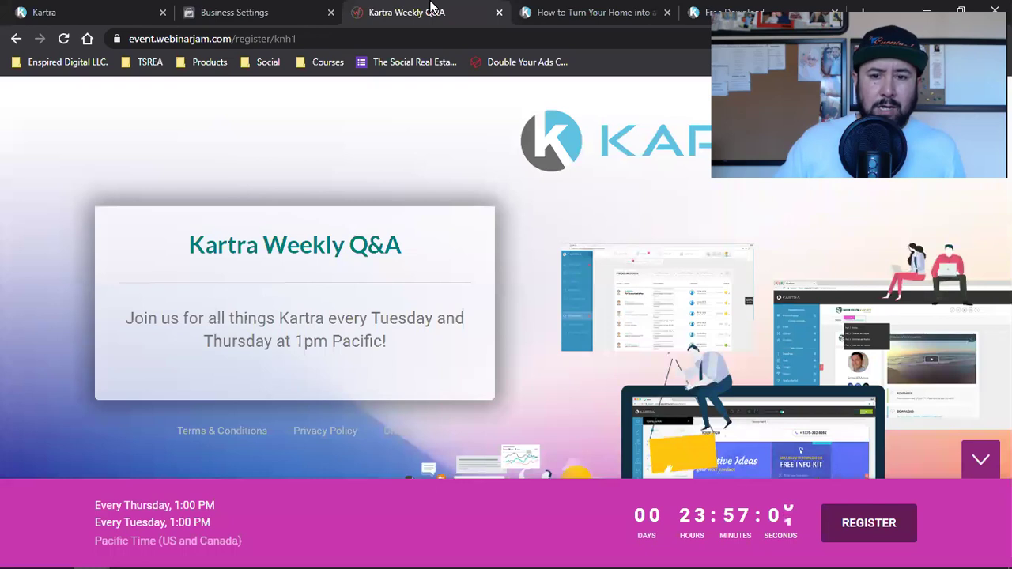